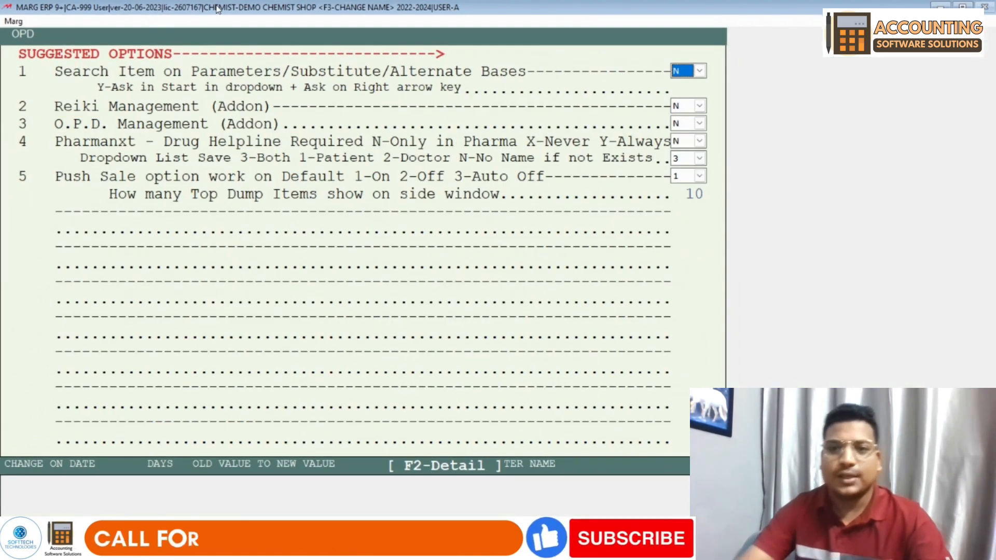
- Set O.P.D. Management (Addon) to Y and save the changed options
key("Return")
key("Return")
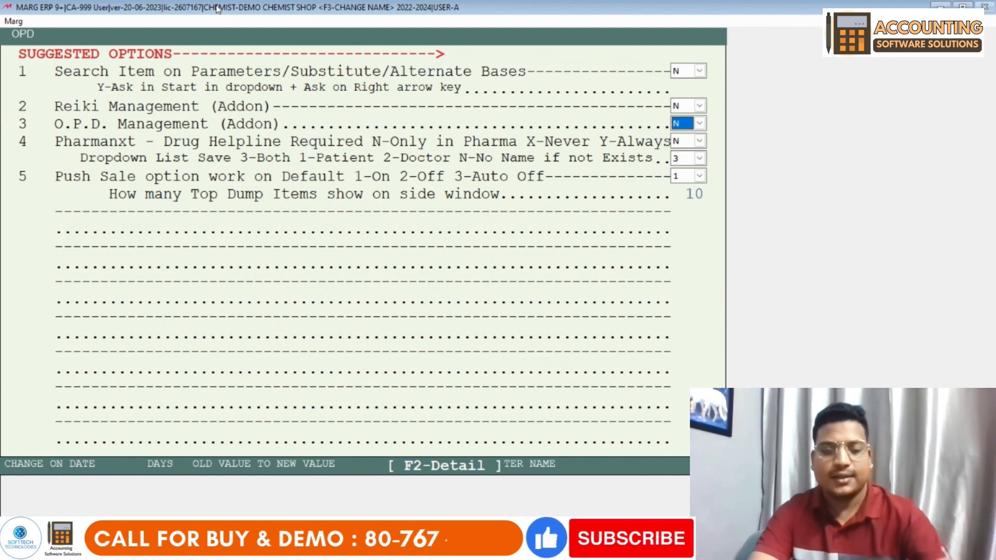
key("alt+Down")
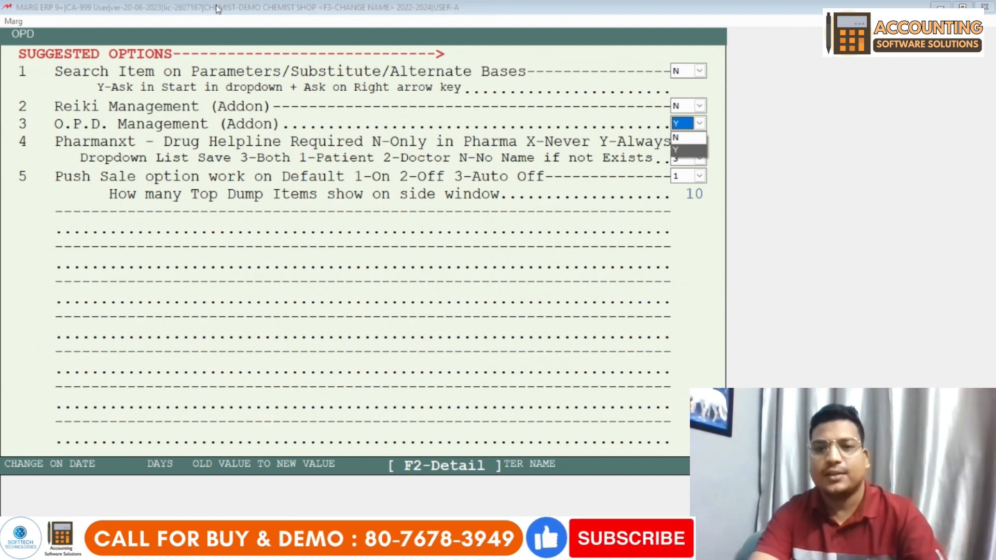
key("Return")
key("Return")
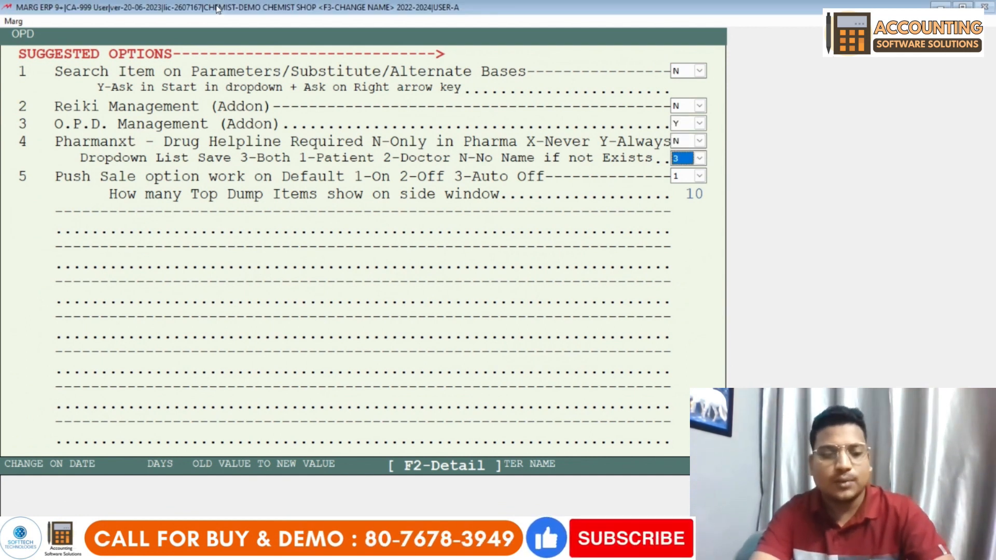
key("Escape")
key("Right")
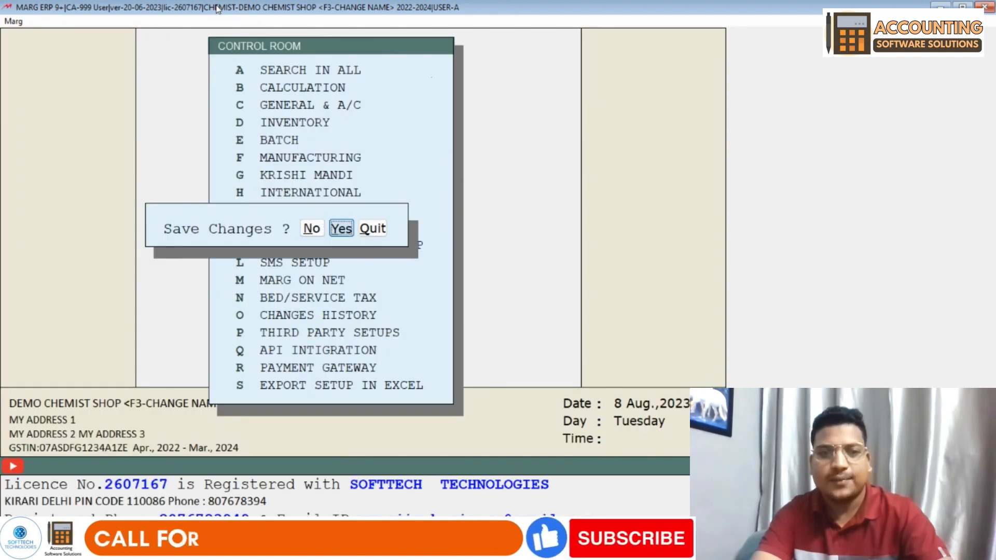
key("Return")
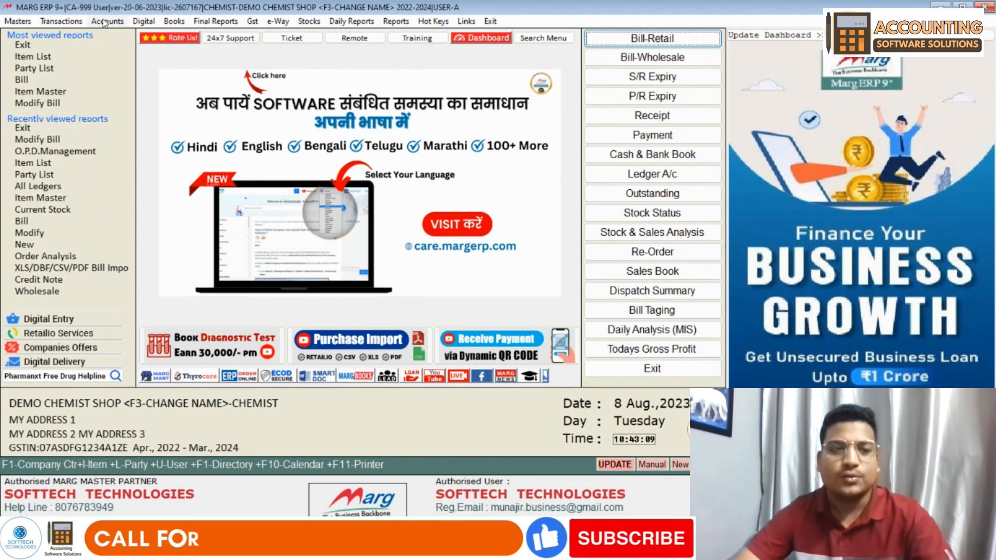
left_click(105, 21)
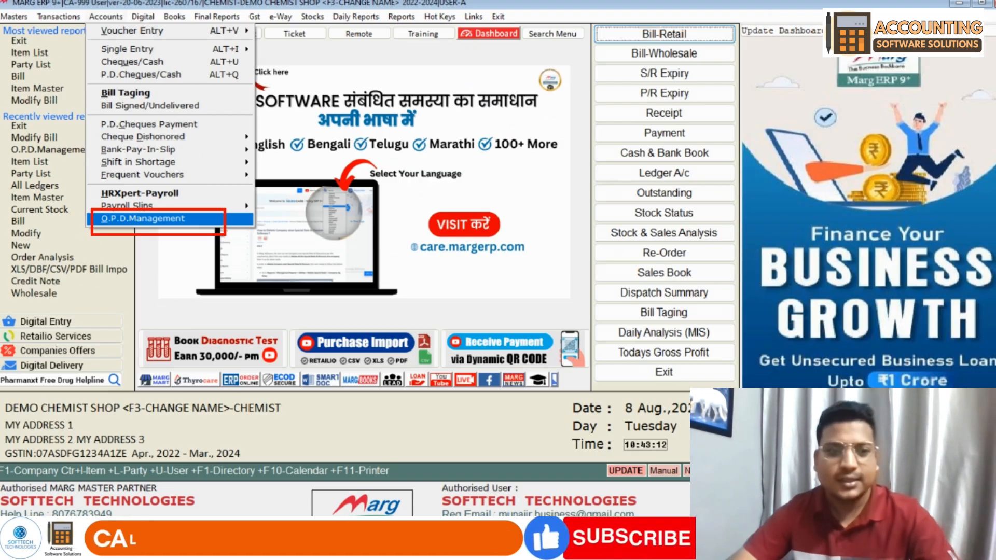
- Launch O.P.D. Management from Accounts and enter it with OPD as the business type
left_click(129, 220)
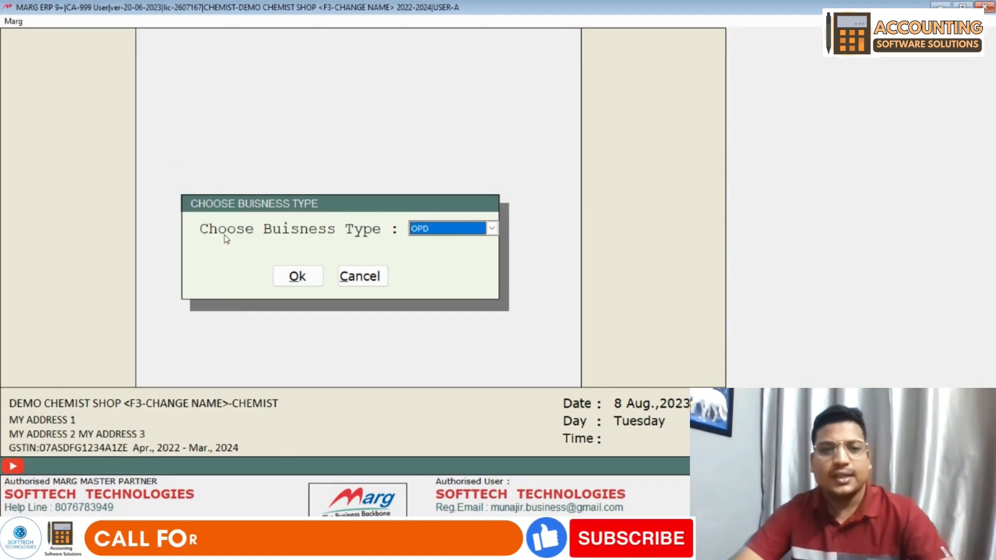
key("Return")
left_click(112, 22)
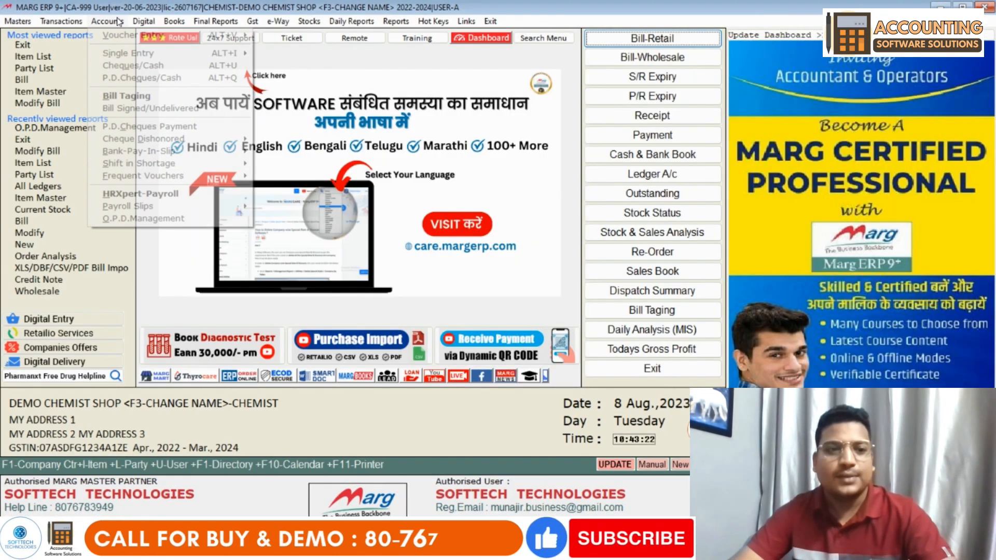
left_click(154, 220)
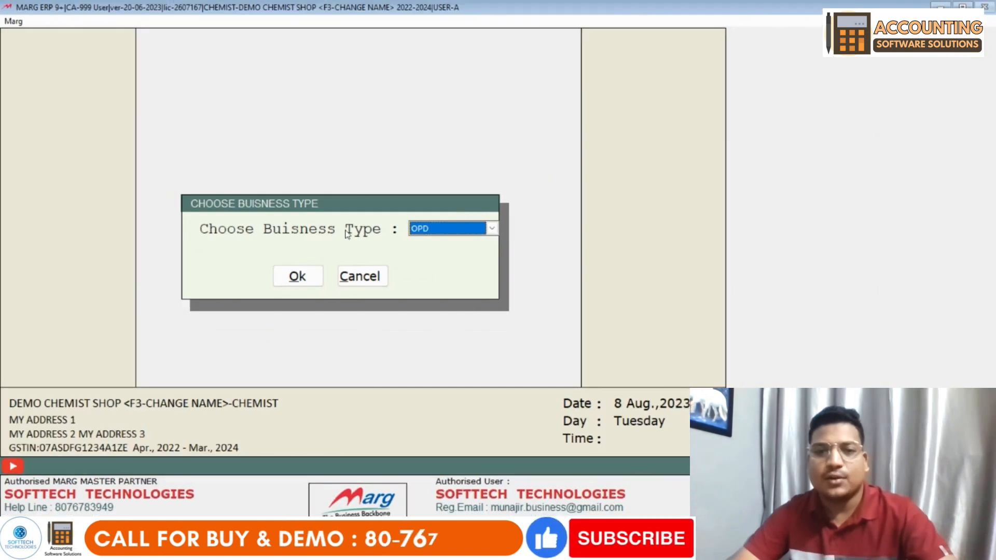
left_click(436, 228)
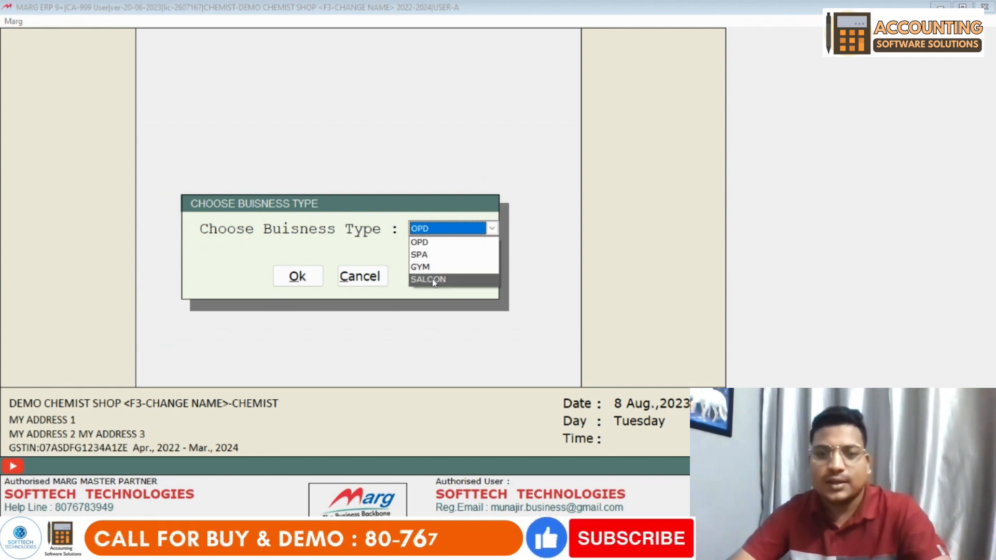
left_click(433, 240)
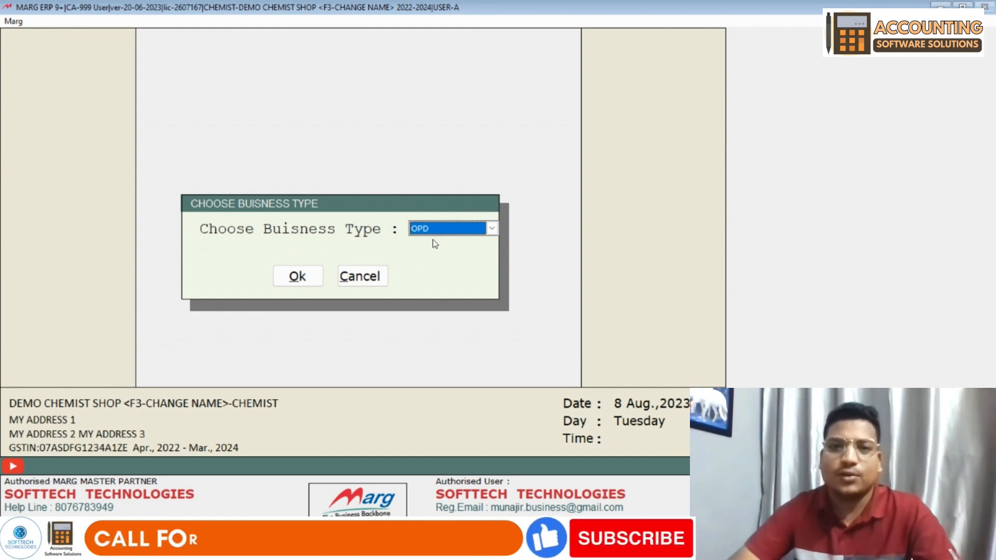
left_click(435, 232)
left_click(434, 238)
left_click(301, 277)
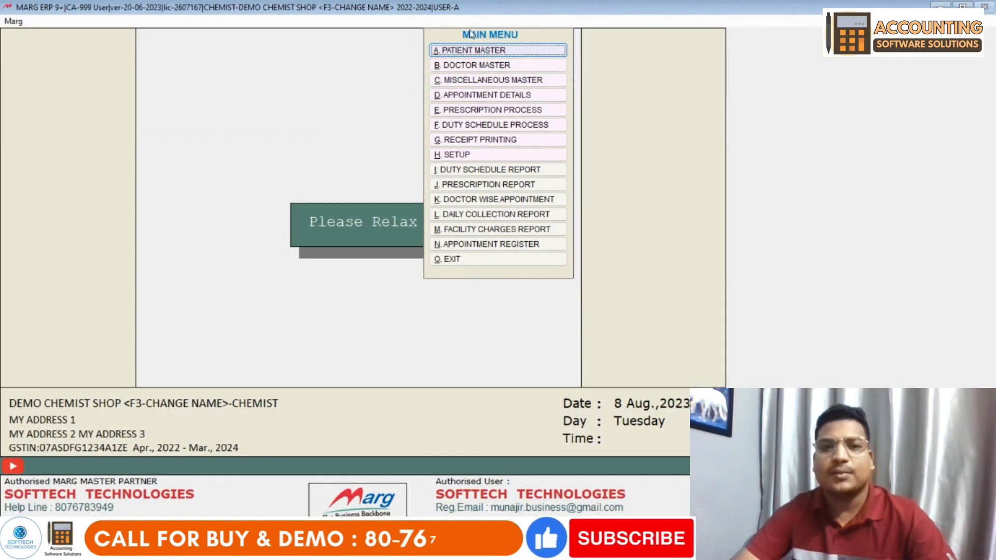
- Dismiss the missing-shift and duty-schedule warnings
left_click(475, 49)
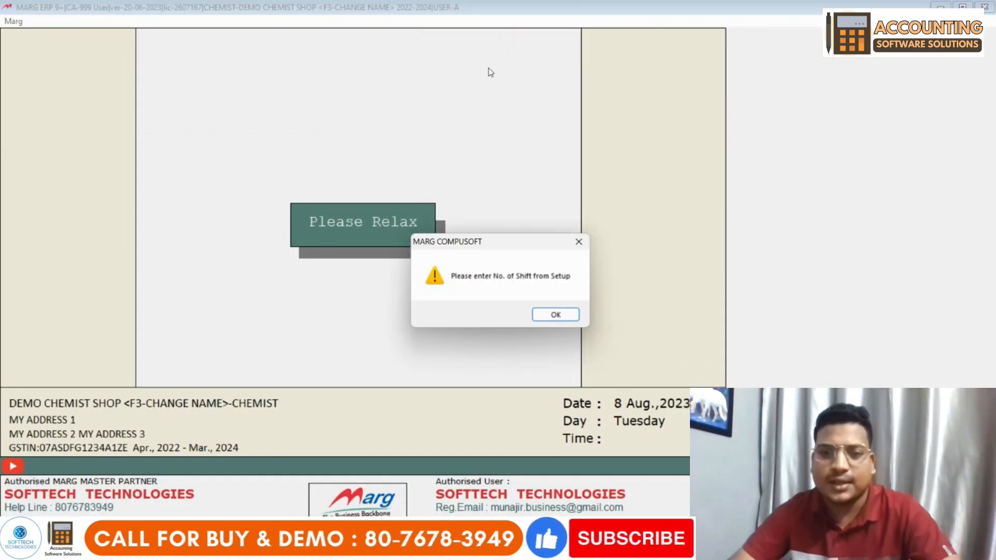
key("Return")
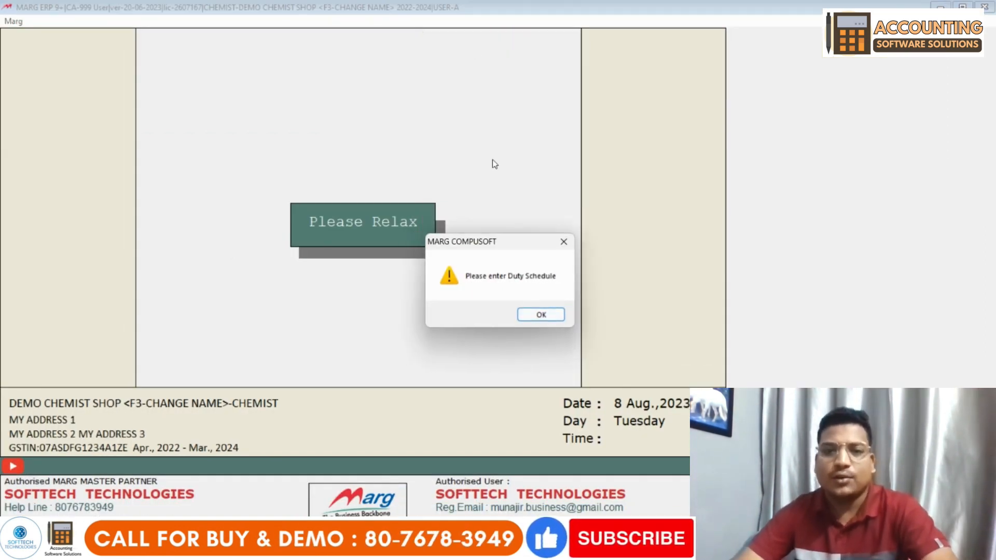
left_click(540, 315)
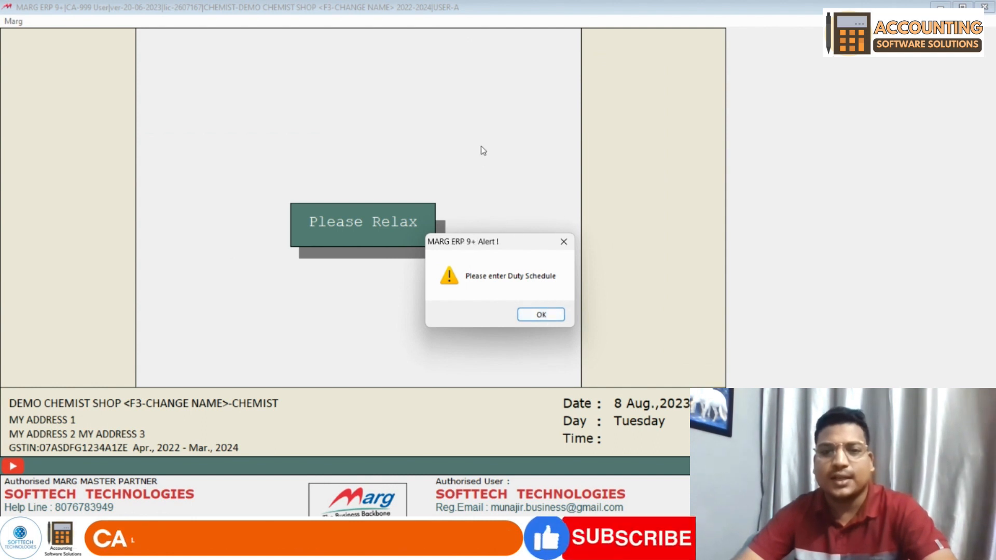
left_click(542, 315)
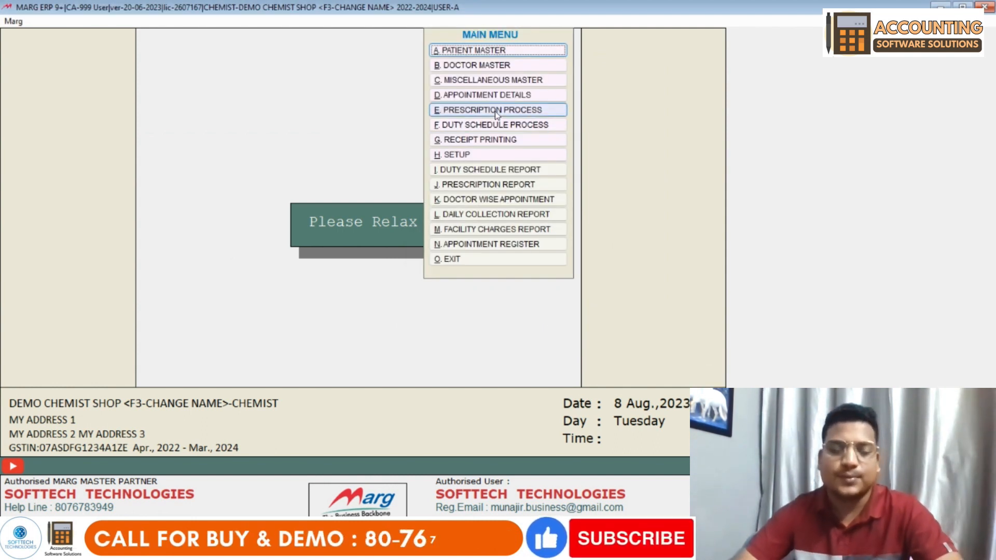
- Reopen O.P.D. Management and go to H. SETUP
key("Escape")
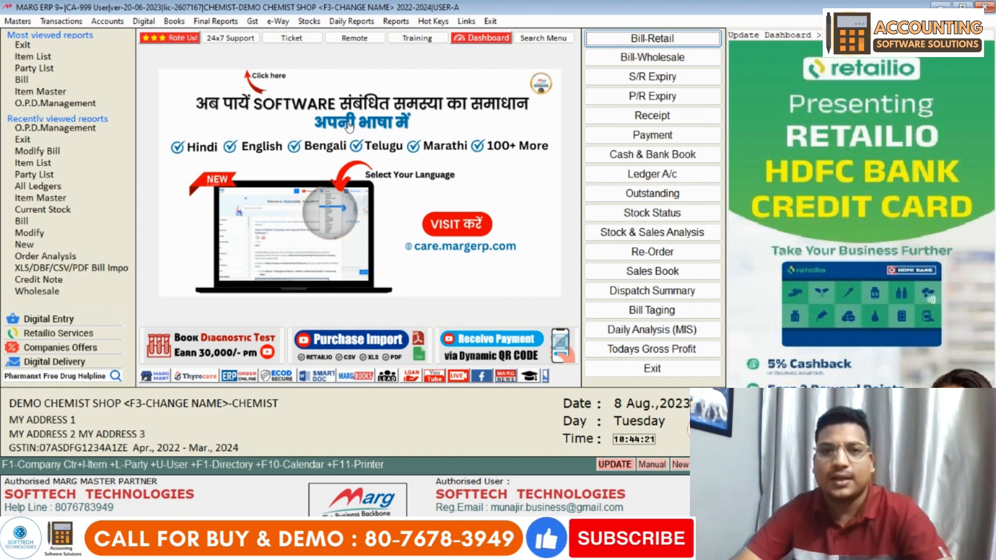
left_click(109, 25)
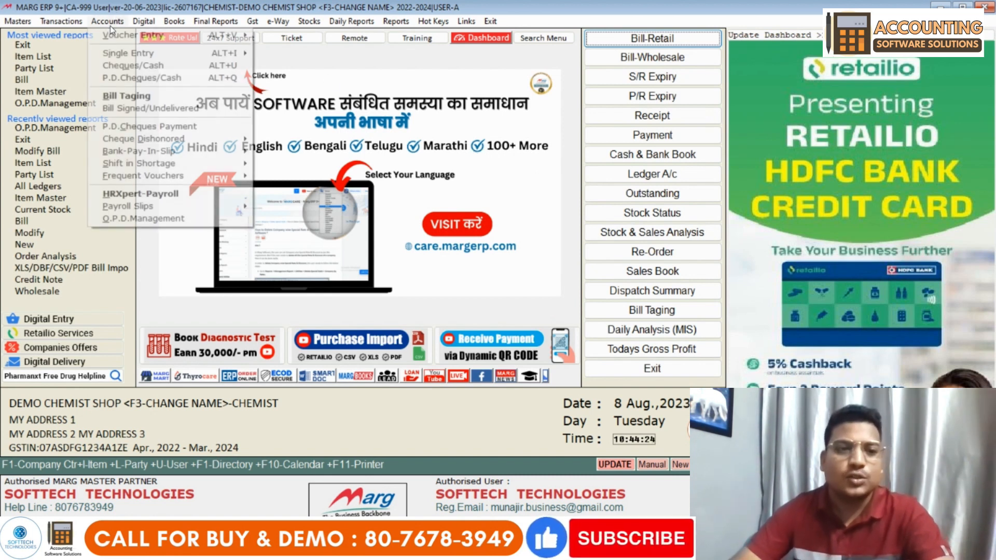
left_click(173, 225)
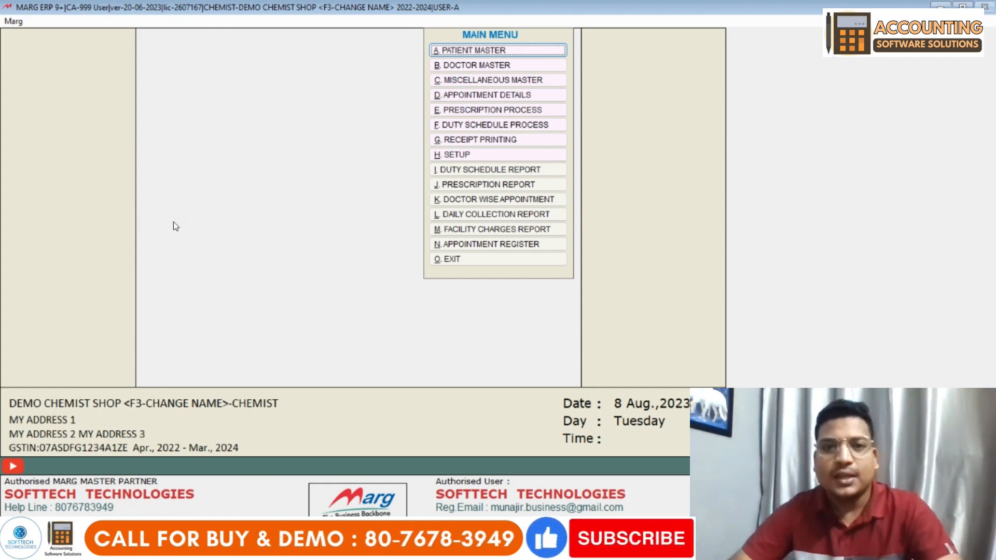
left_click(475, 156)
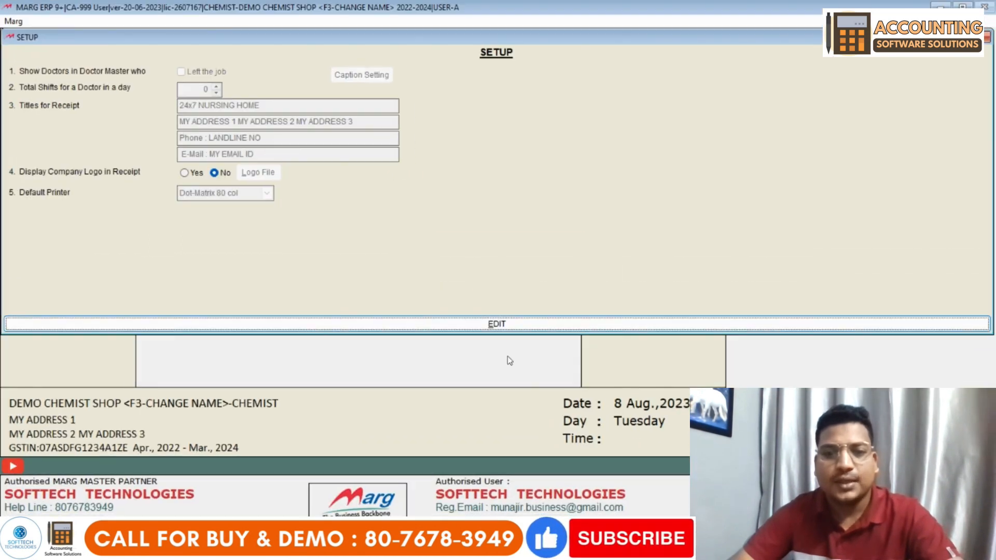
- Unlock OPD Setup for editing, toggle the left-doctors option, and start raising Total Shifts
left_click(464, 268)
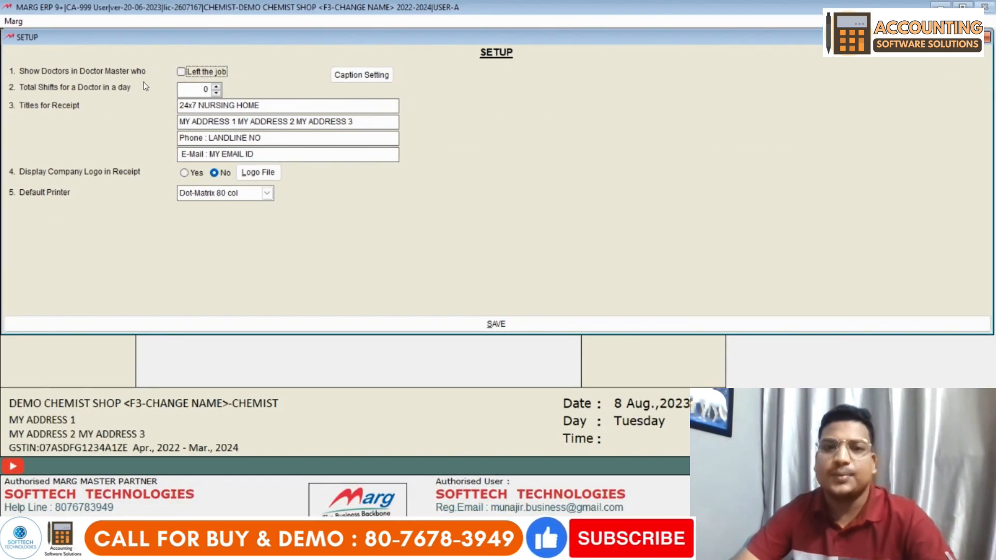
left_click(182, 73)
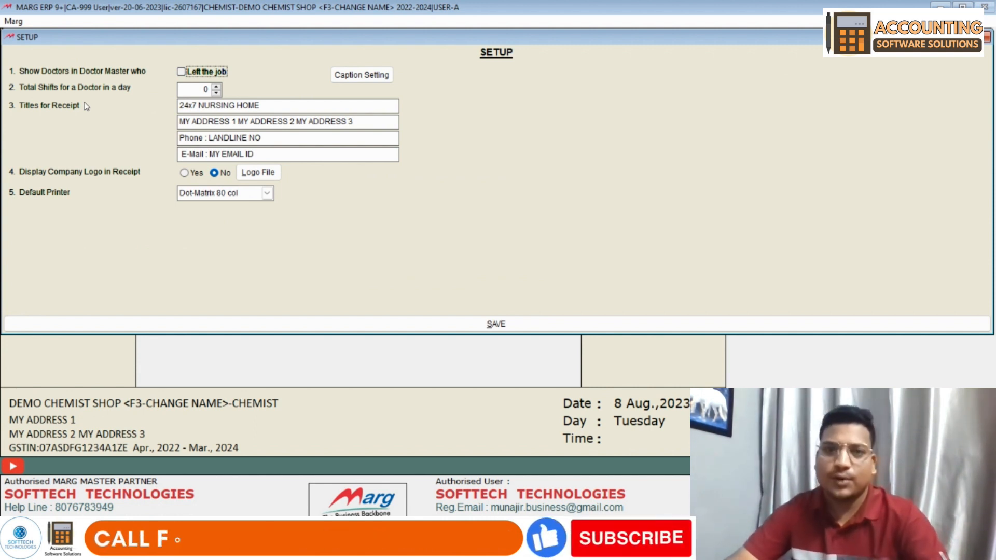
left_click(218, 86)
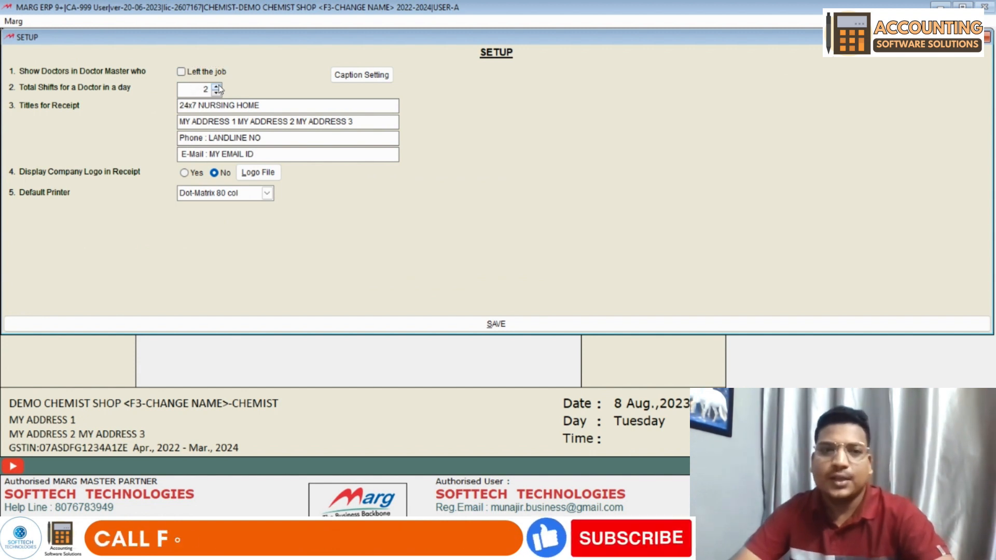
- Set Total Shifts for a Doctor in a day to 2
left_click(218, 86)
left_click(219, 86)
left_click(216, 93)
left_click(216, 93)
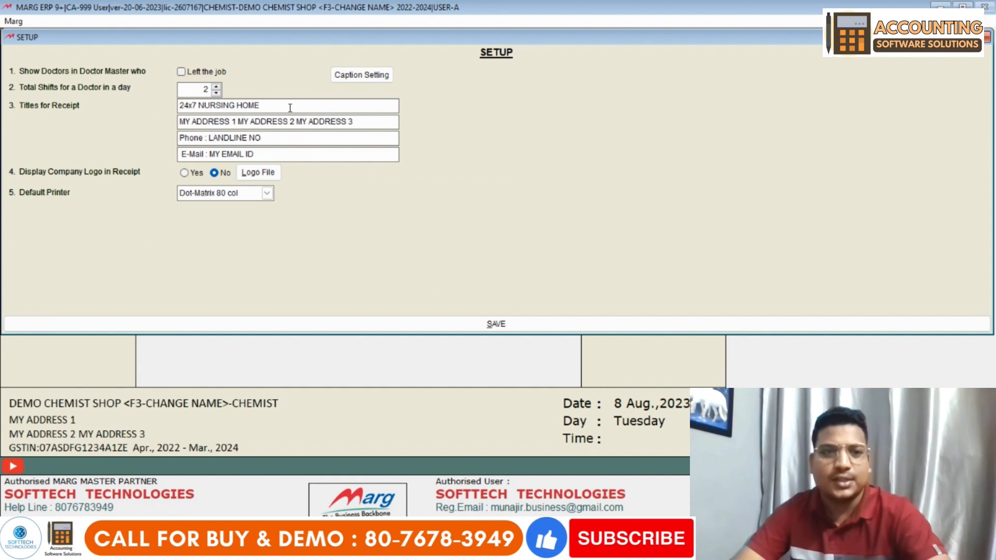
- Replace the first receipt title 24x7 NURSING HOME with '24 BY 7 HOSTPITAL'
left_click_drag(259, 107, 168, 105)
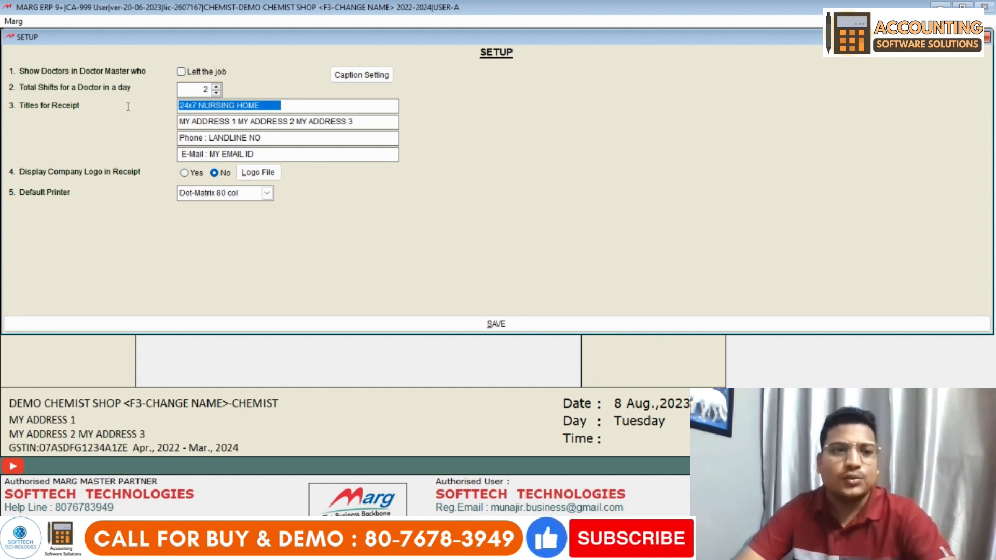
left_click(321, 107)
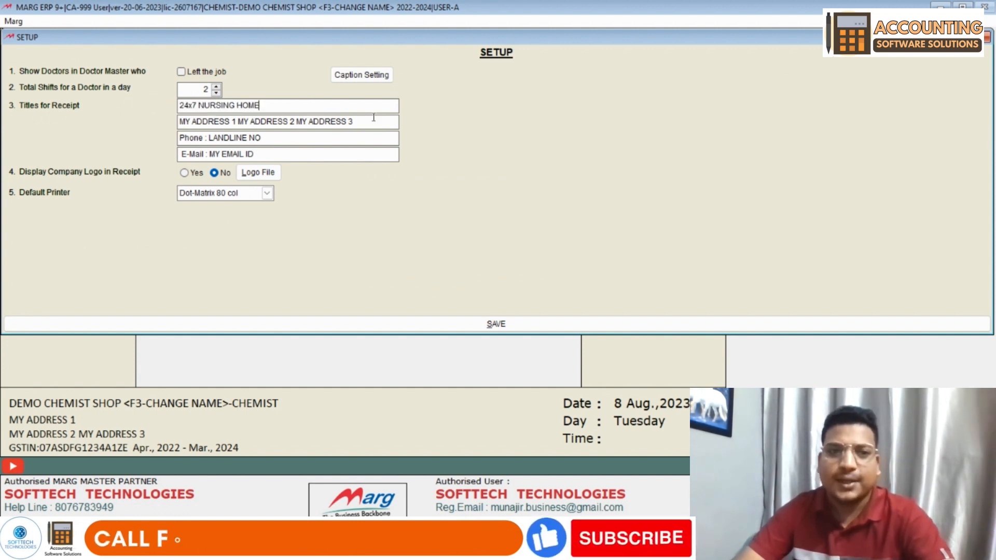
left_click_drag(300, 110, 173, 107)
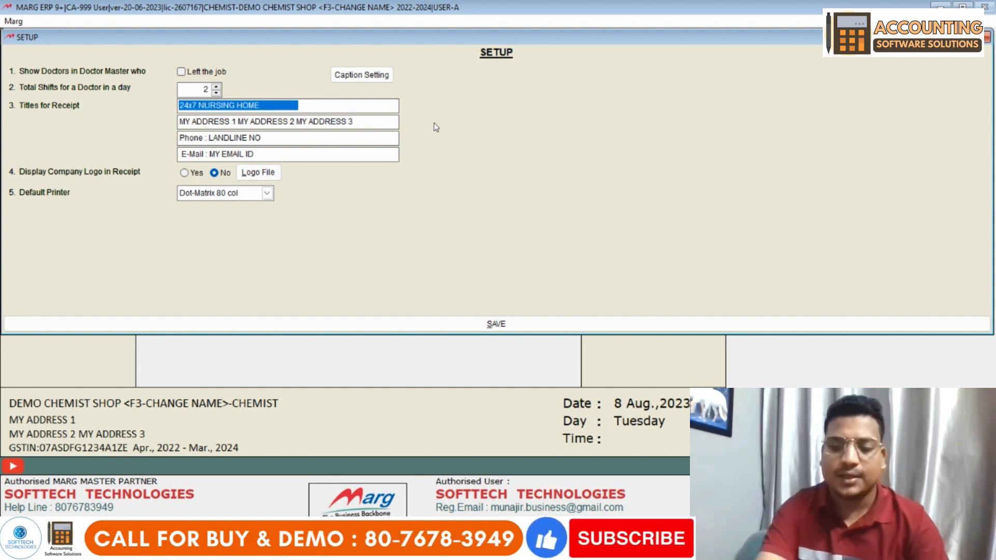
type("2")
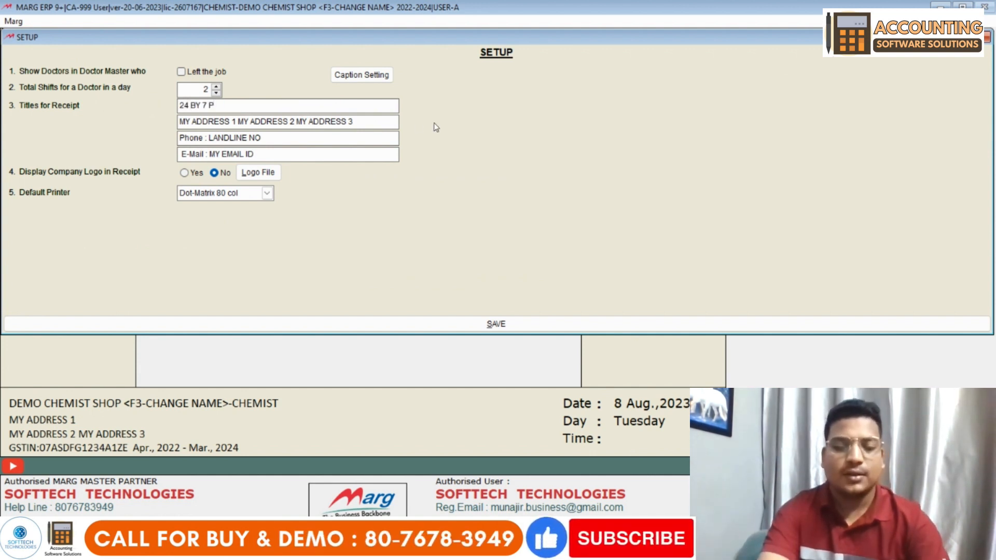
type("4 BY 7 HOSTPITAL")
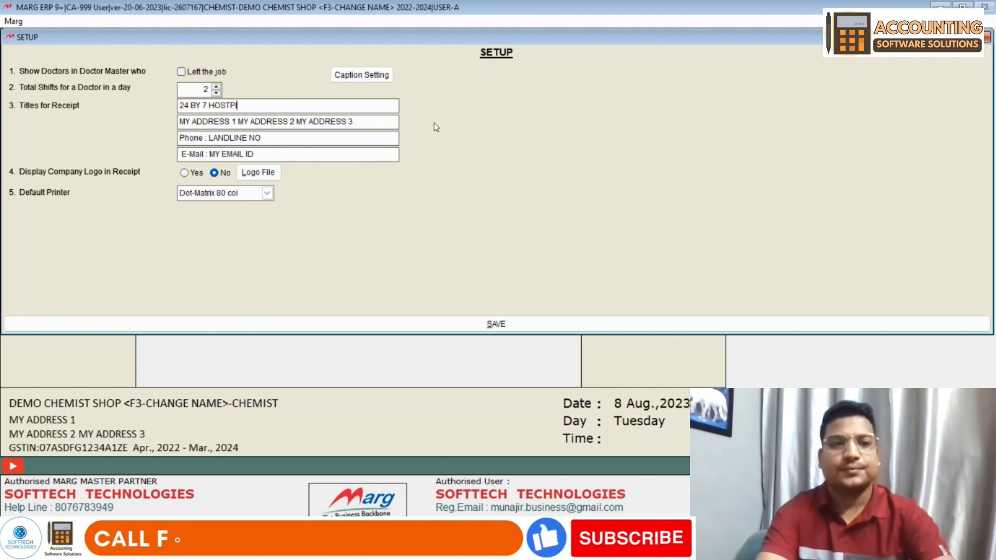
- Overwrite the receipt's phone and e-mail lines with the clinic's contact number and e-mail
key("Return")
key("Return")
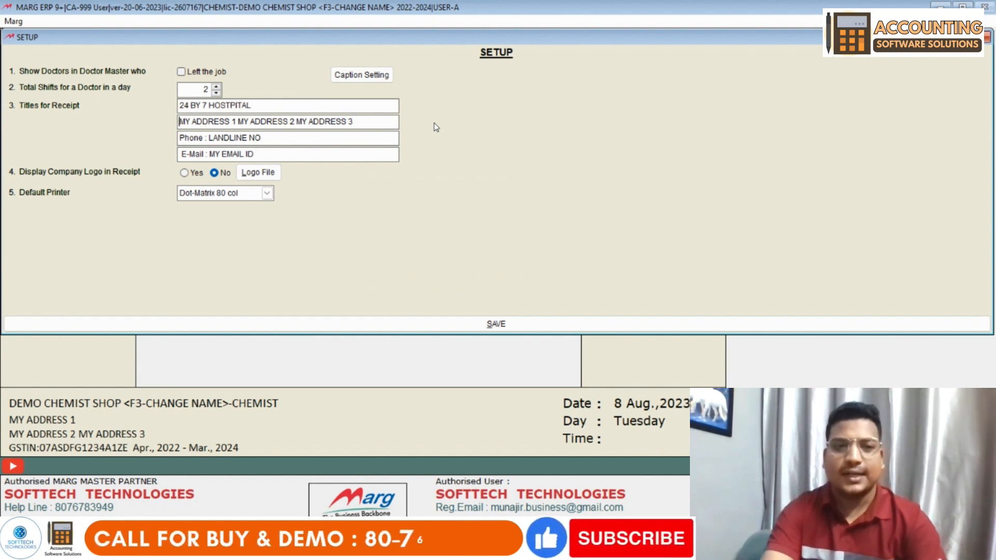
key("shift+End")
type("9")
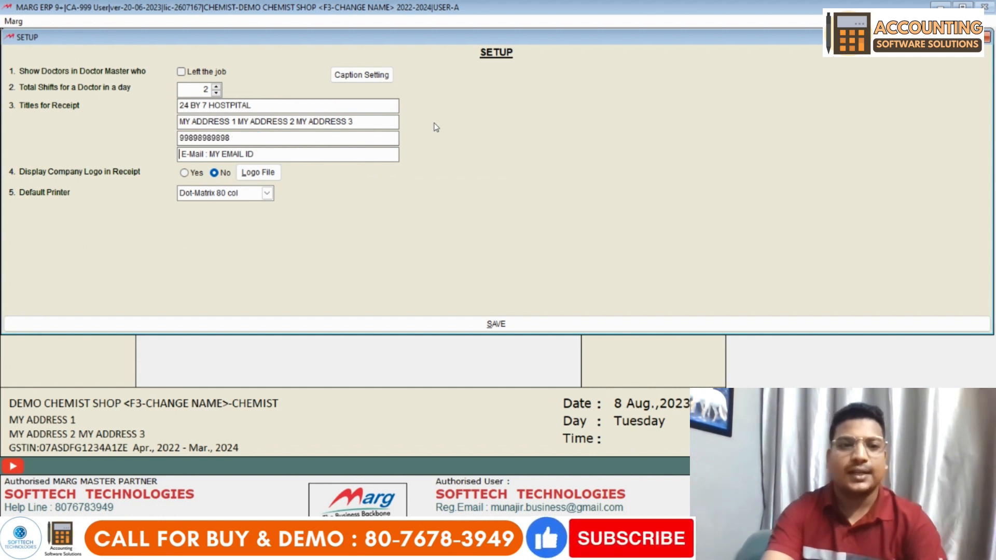
key("Return")
key("shift+End")
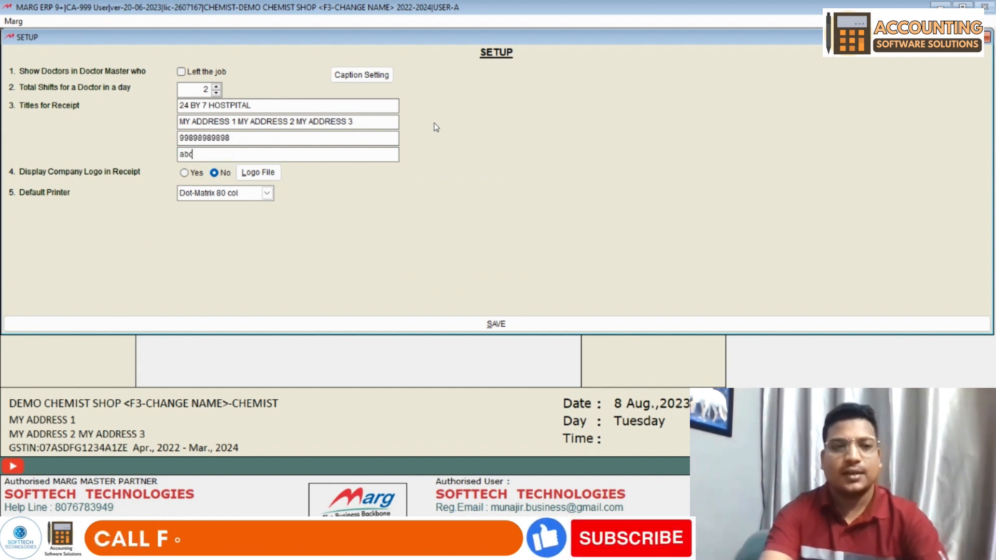
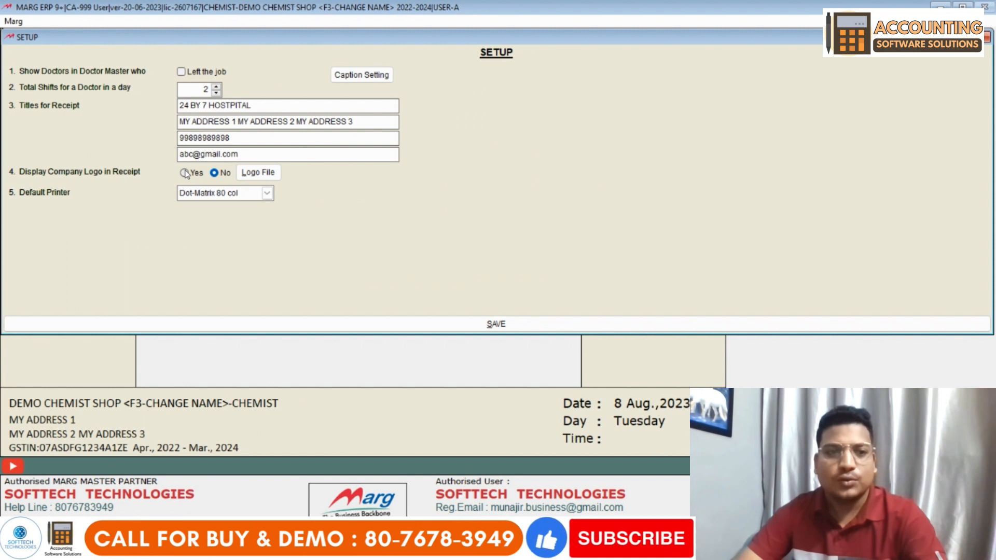
- Attach the barcode image from Downloads as the receipt logo, keeping Dot-Matrix 80 col printer
left_click(258, 172)
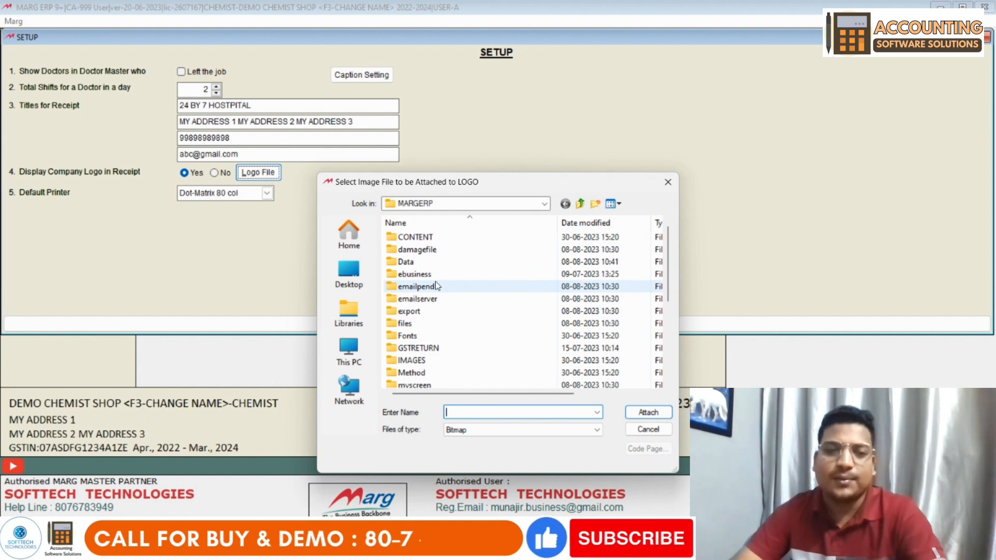
left_click(349, 274)
double_click(445, 252)
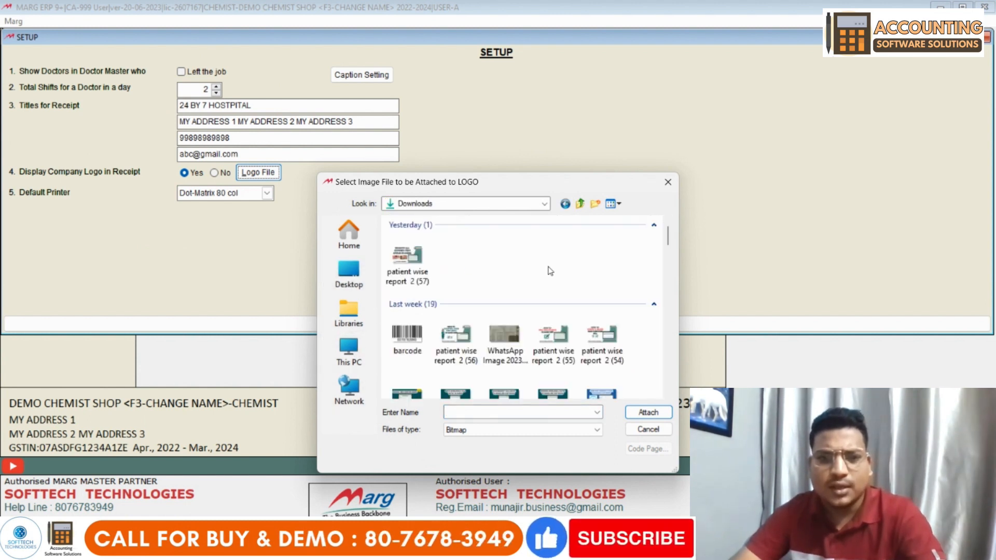
left_click(406, 344)
double_click(406, 343)
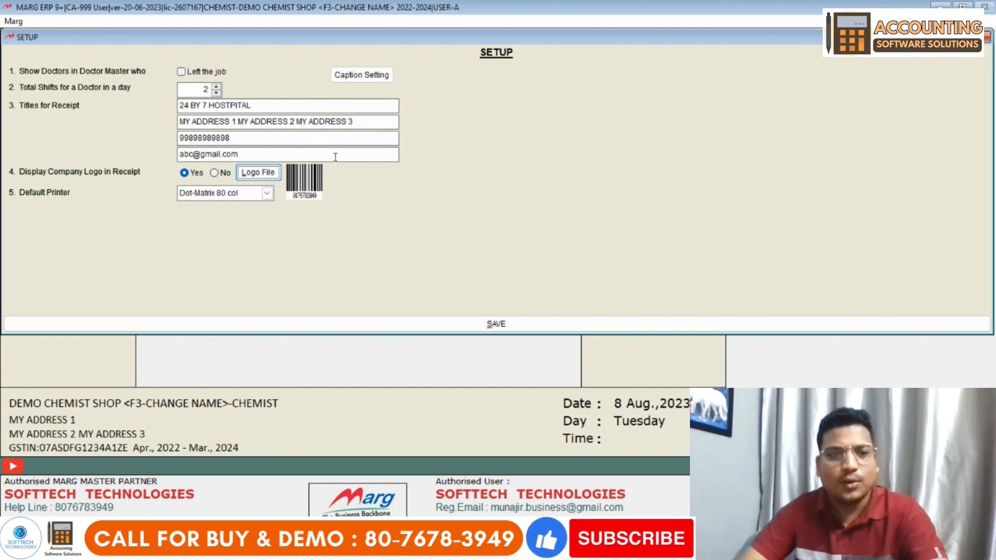
left_click(239, 197)
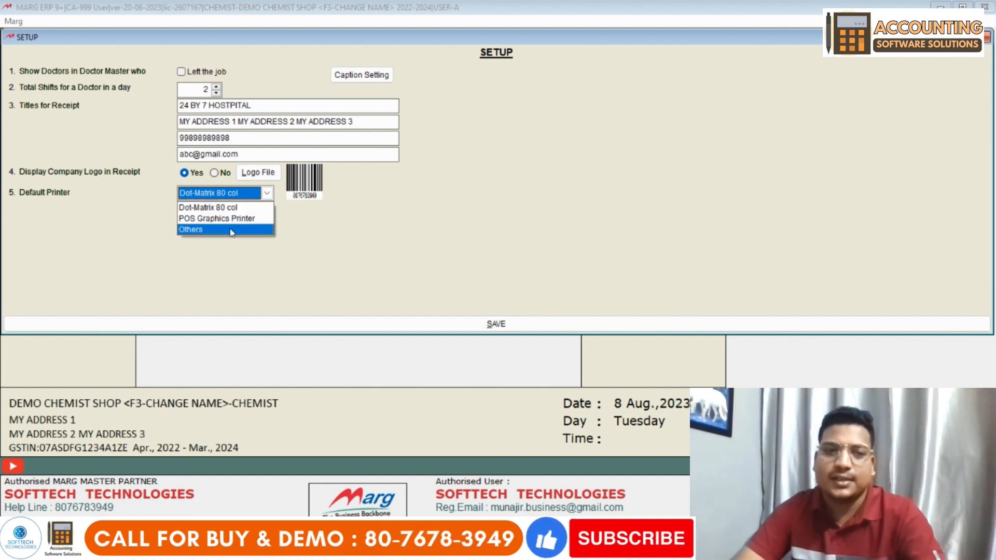
left_click(235, 199)
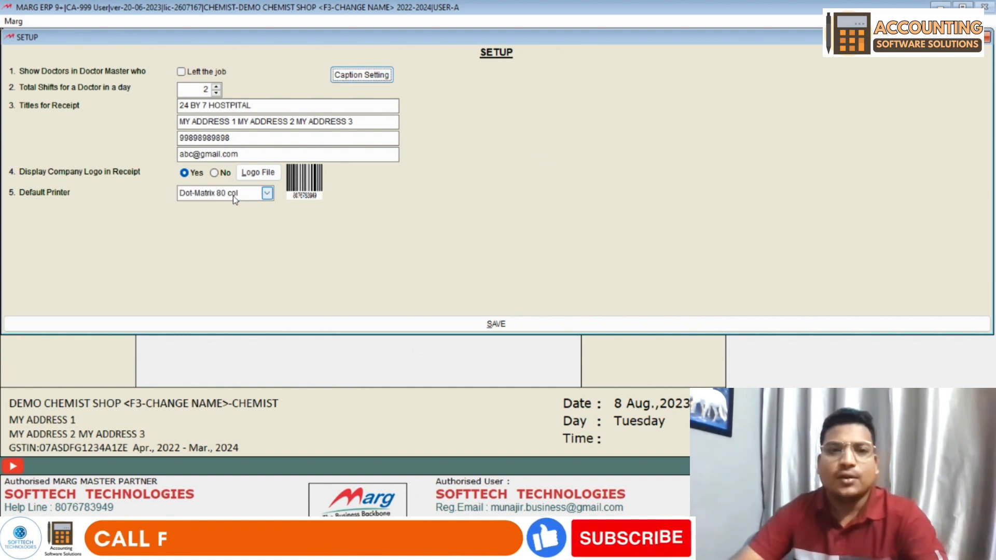
- Look over the Patient, Doctor, Picture and Appointment rows in Caption Setting
left_click(359, 78)
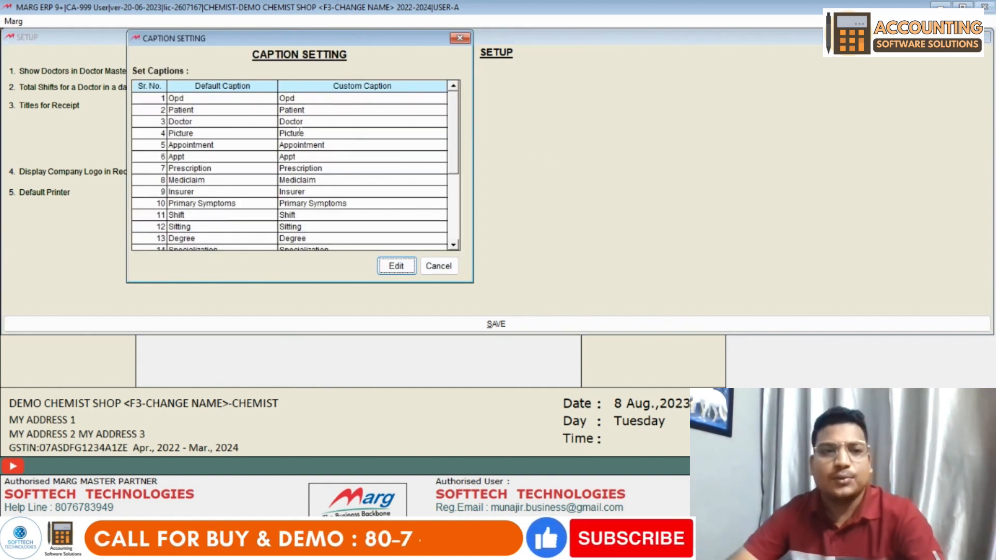
left_click(231, 112)
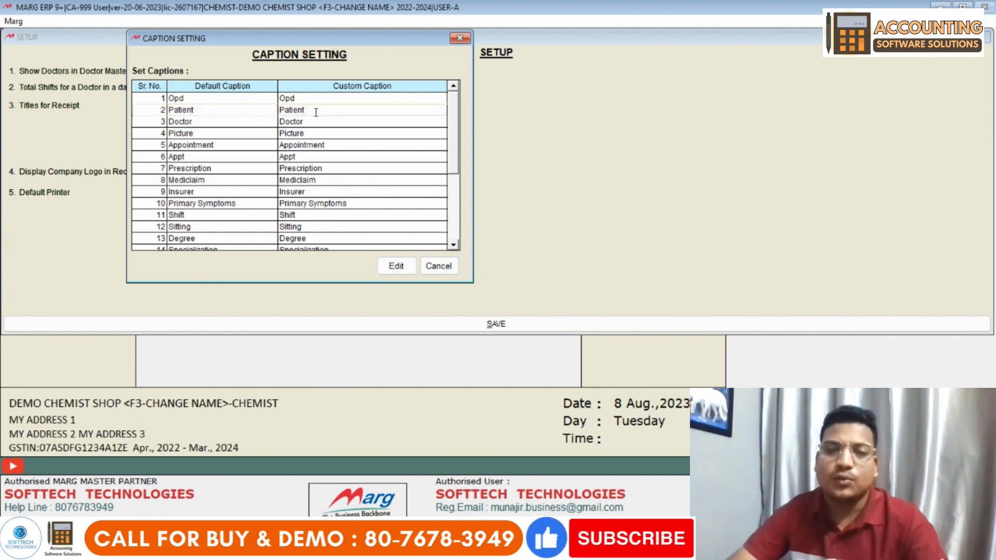
left_click_drag(312, 111, 276, 111)
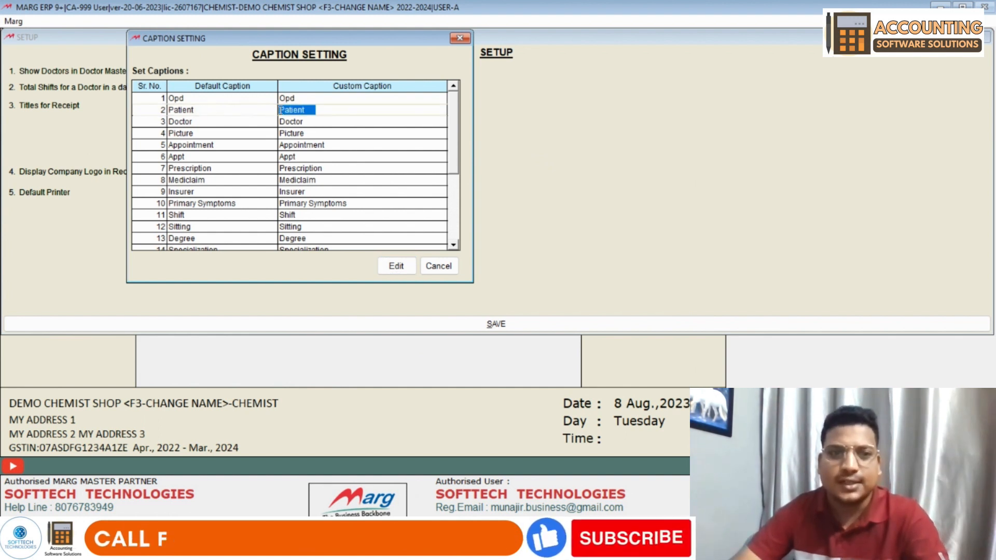
left_click(309, 122)
left_click(312, 134)
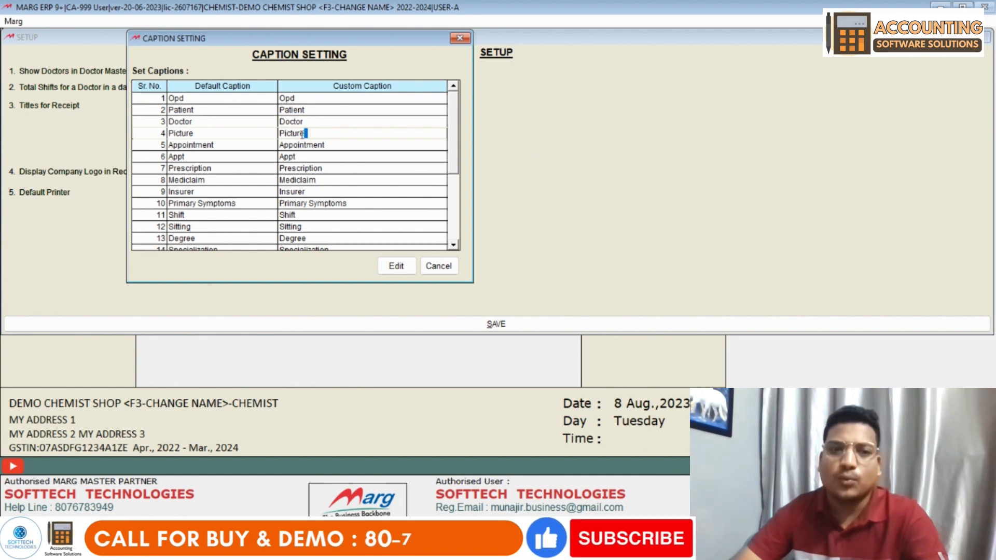
left_click_drag(313, 134, 281, 134)
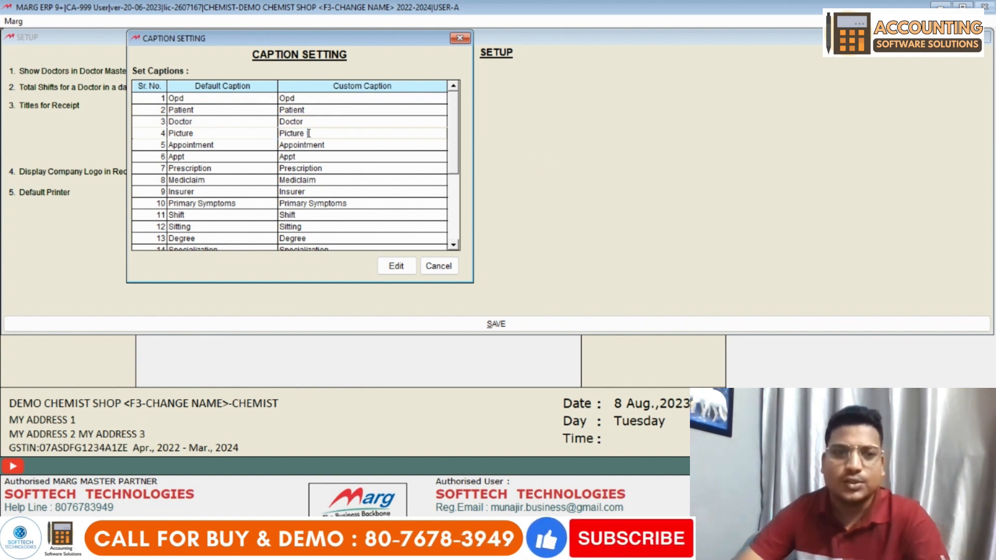
left_click(336, 149)
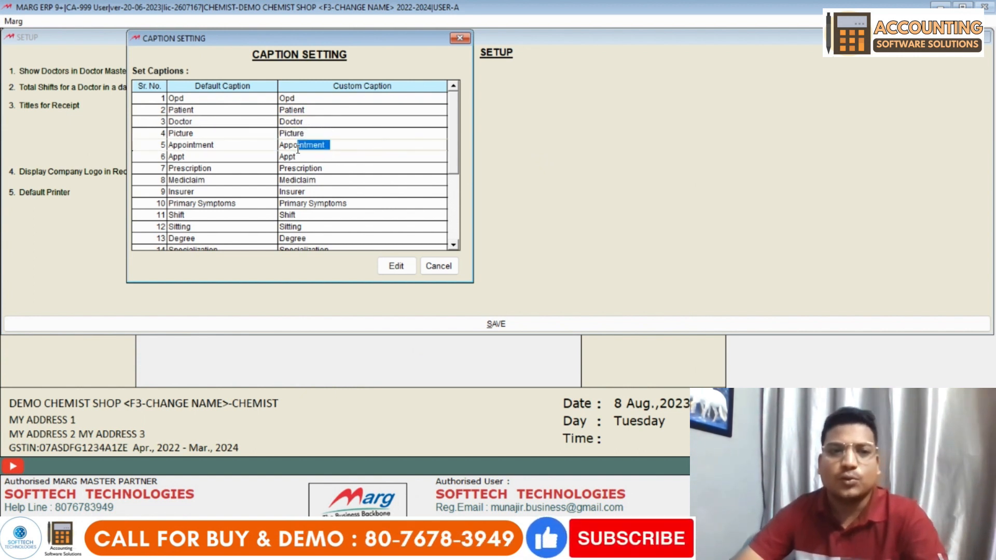
- Check the remaining captions, cancel Caption Setting unchanged, and save the OPD Setup
left_click(296, 204)
scroll(310, 179, "down", 5)
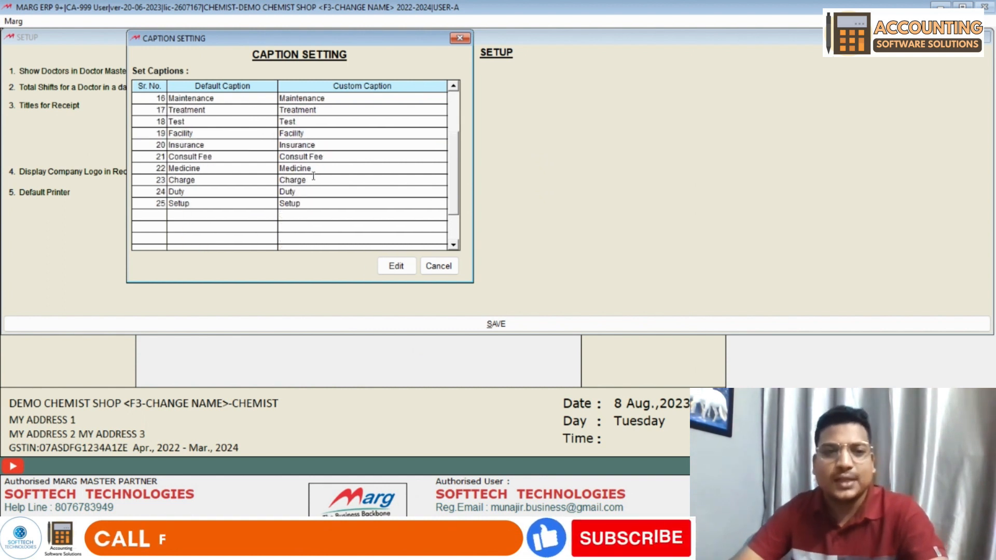
scroll(311, 179, "up", 5)
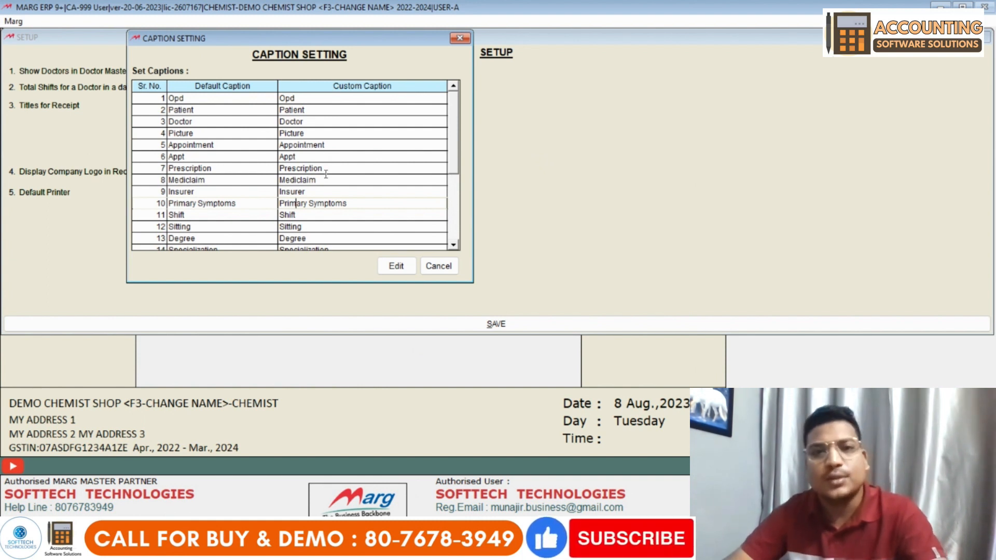
left_click(337, 146)
left_click(300, 134)
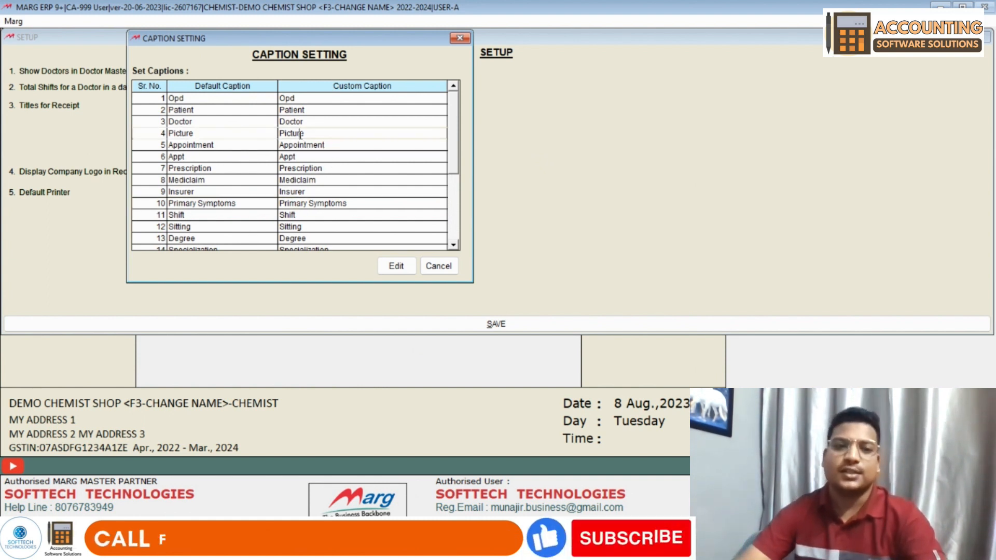
left_click(297, 204)
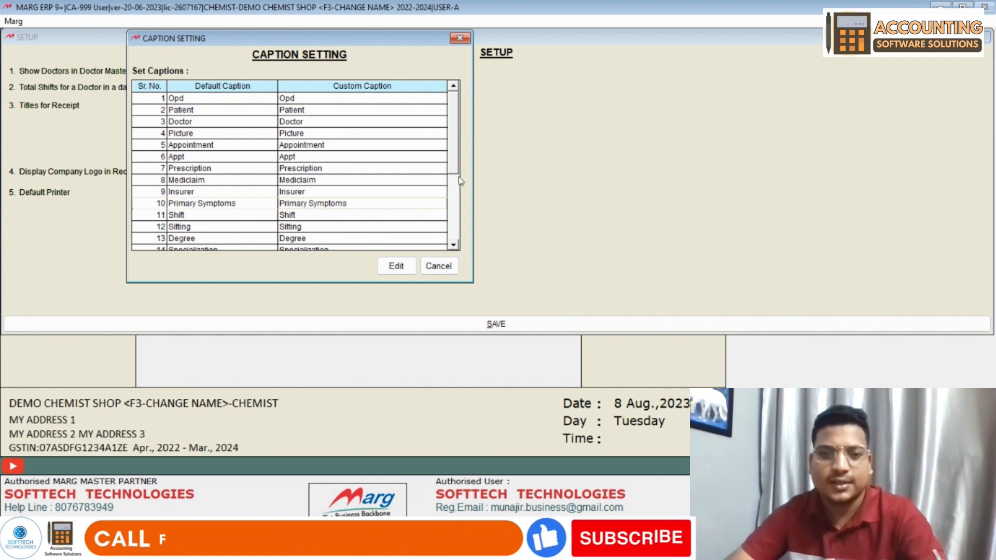
left_click(440, 266)
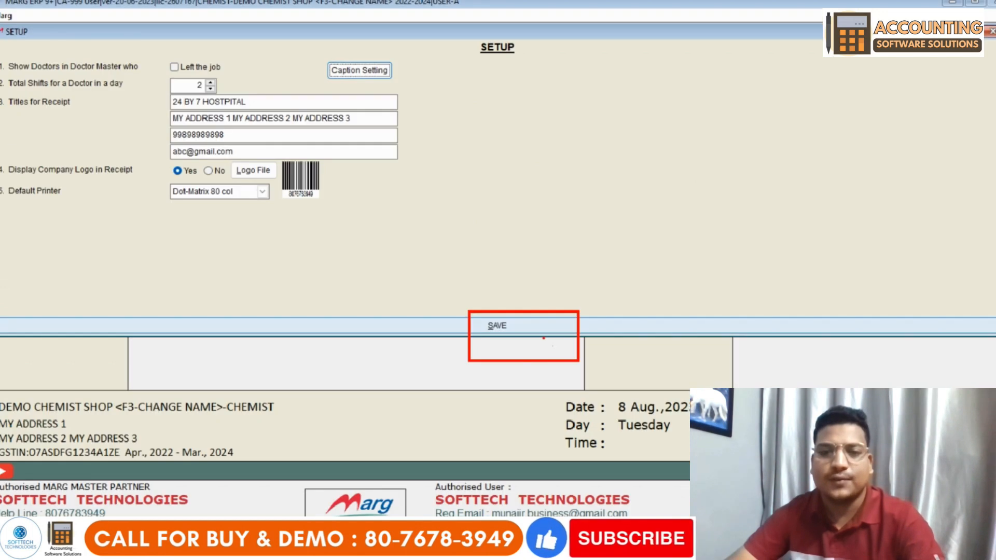
left_click(520, 381)
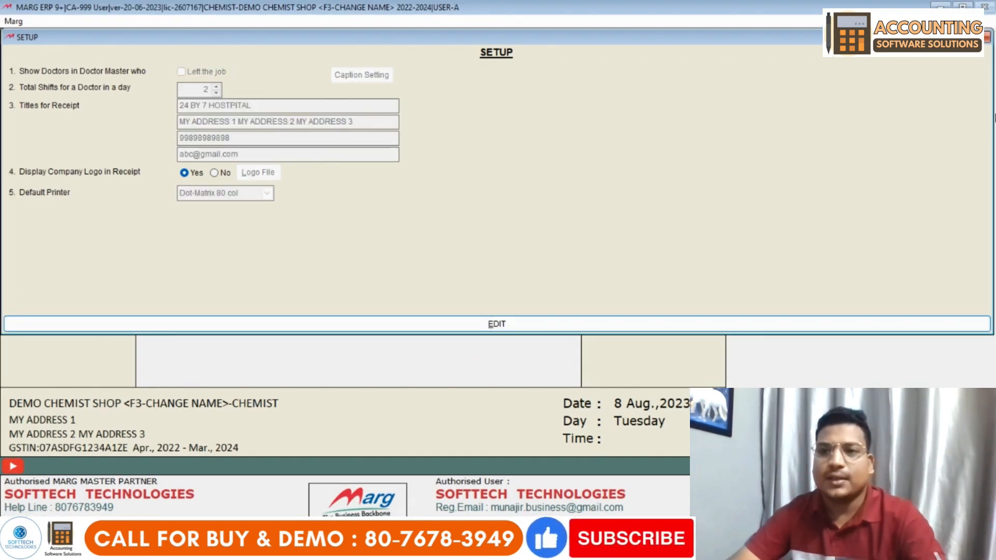
- Close SETUP and expand MISCELLANEOUS MASTER in the OPD Main Menu
key("Escape")
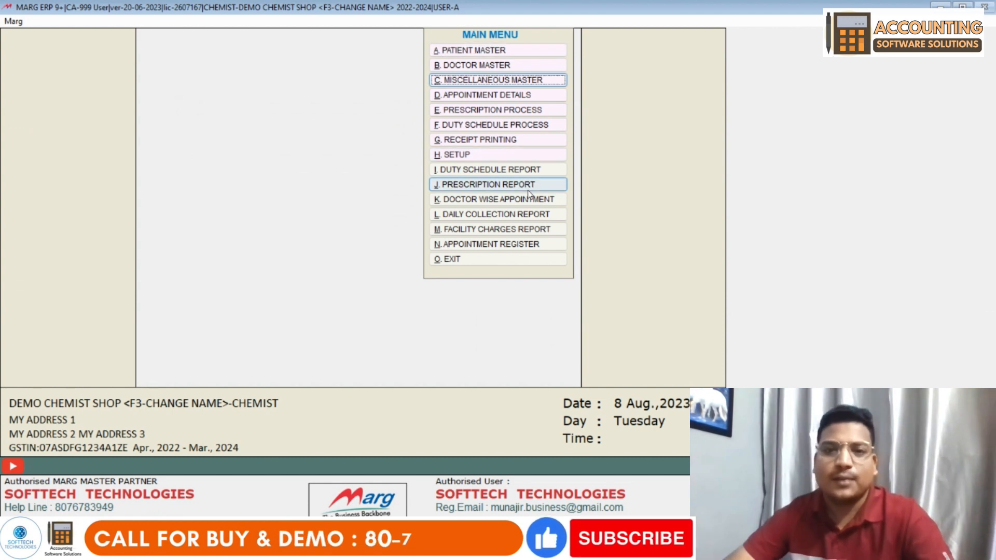
left_click(513, 84)
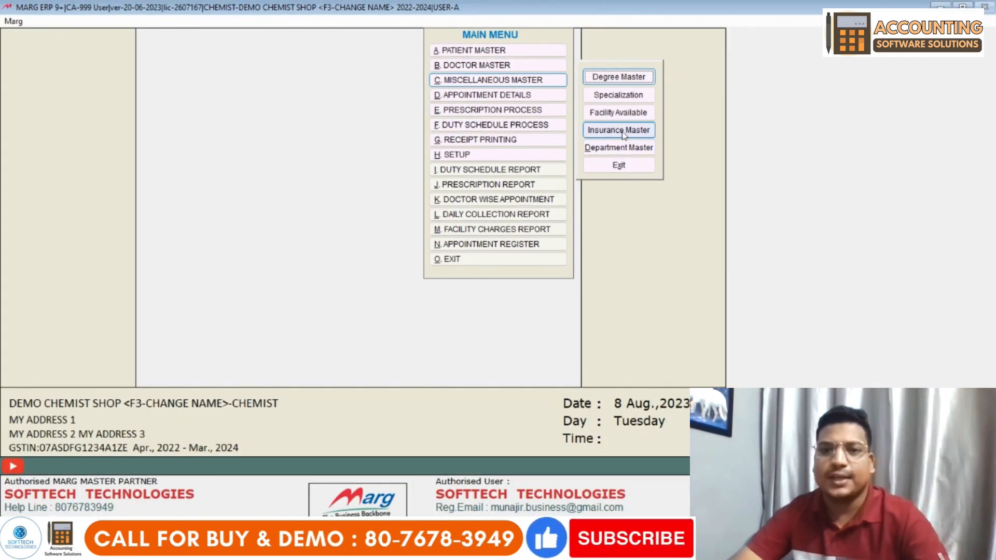
- Add the degrees MBBS and D-PHARMA in Degree Master
left_click(620, 82)
type("MBBS")
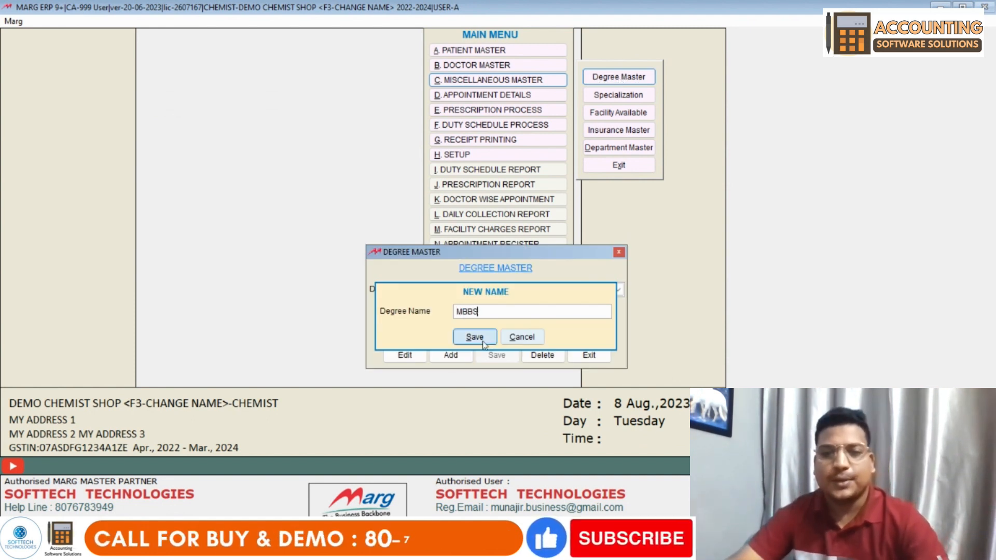
left_click(474, 337)
left_click(494, 359)
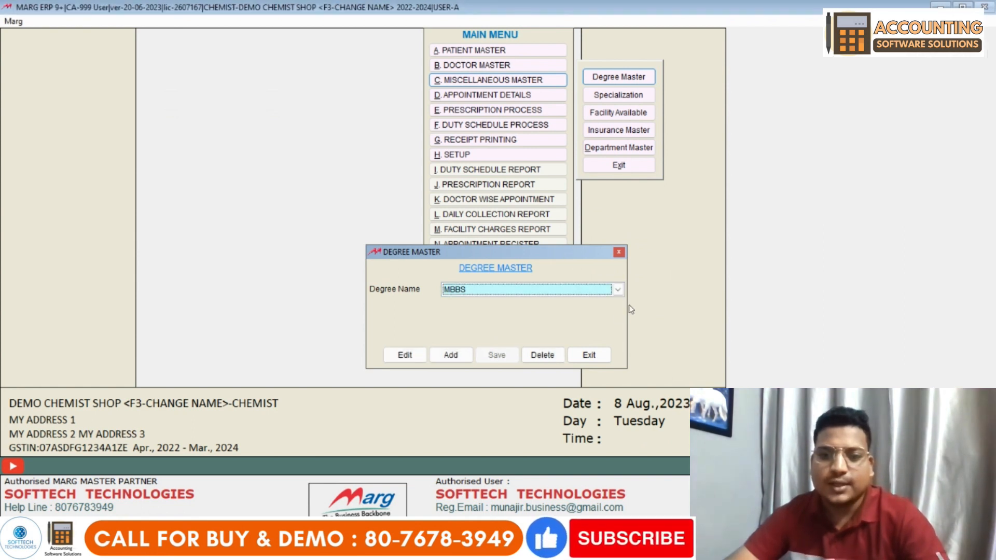
left_click(450, 356)
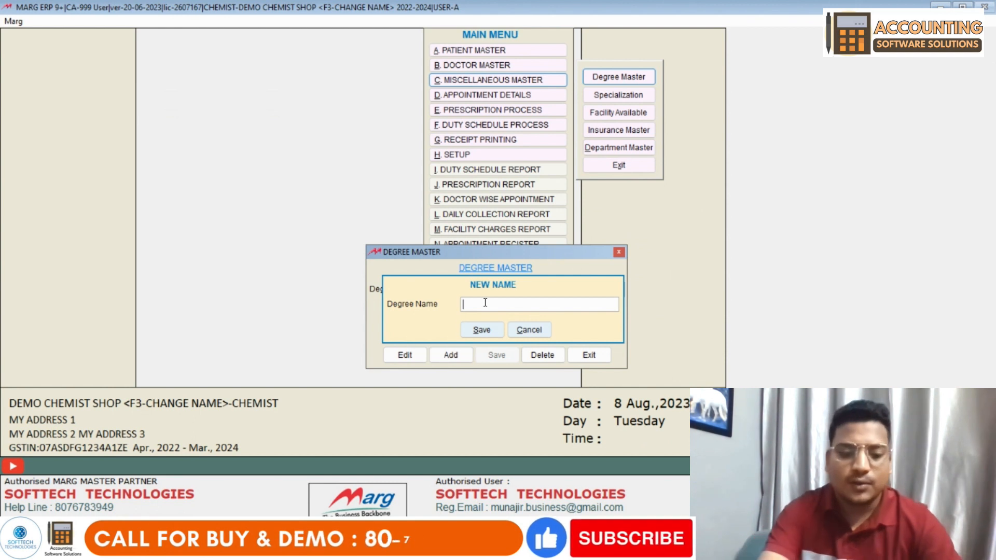
type("D-PHARMA")
key("Return")
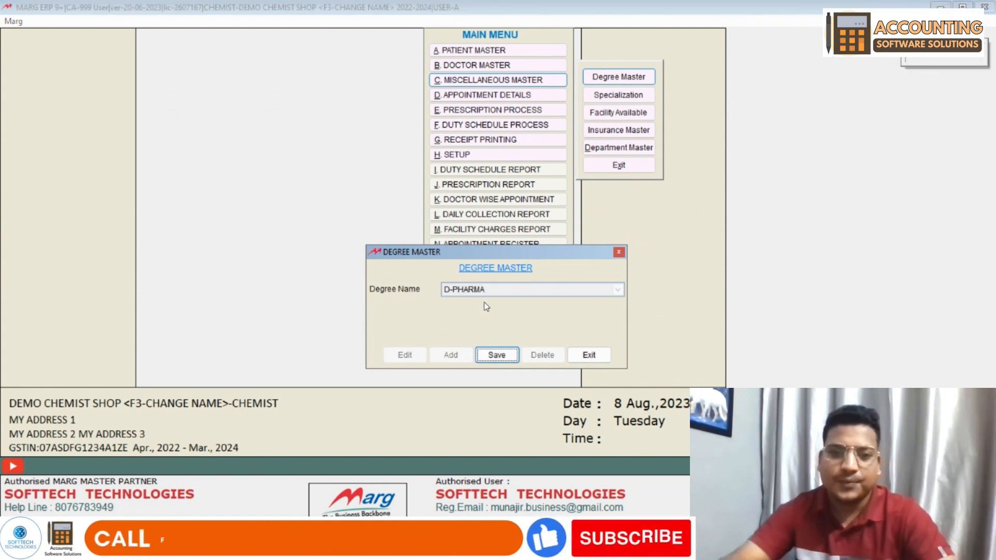
key("Return")
left_click(500, 291)
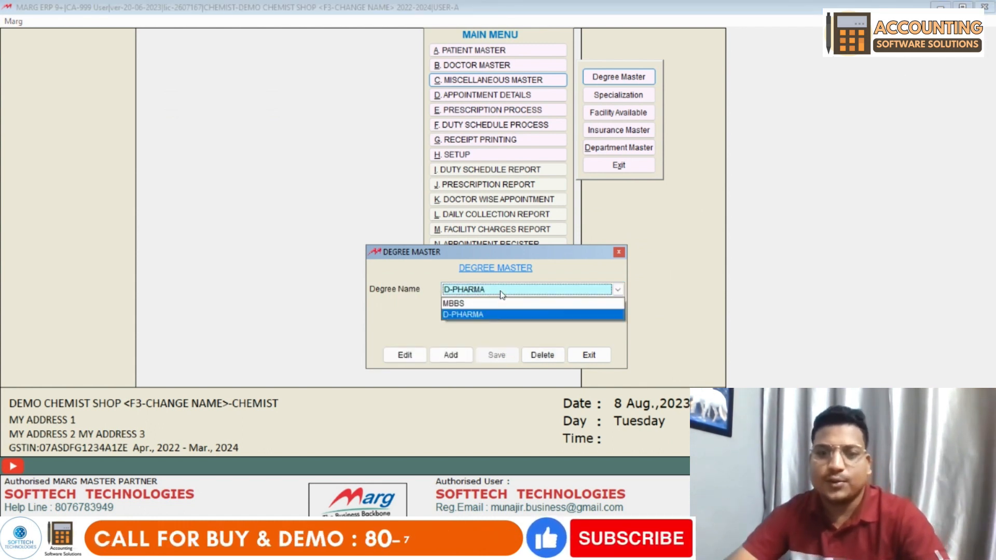
- Add M-PHARMA, review the degree list, and exit Degree Master
left_click(455, 358)
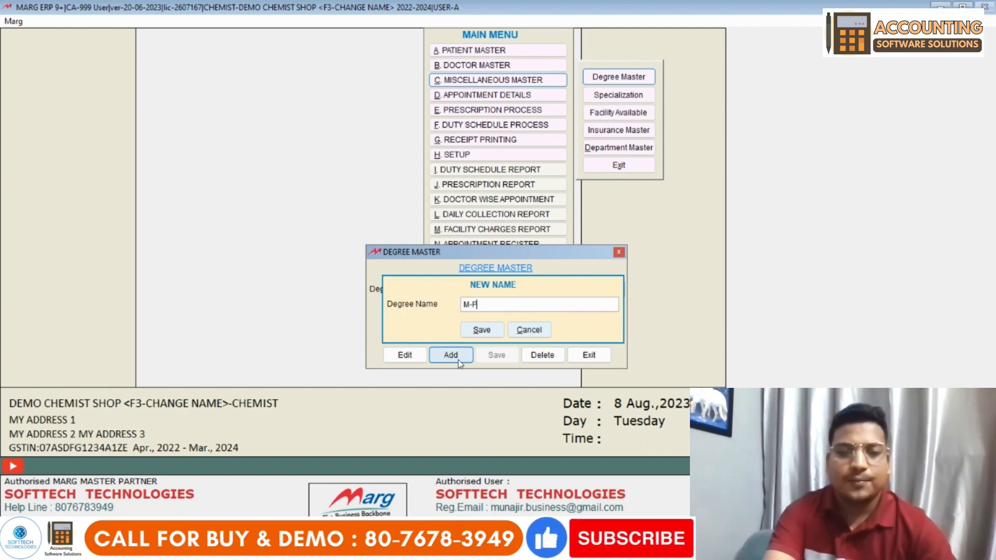
key("Return")
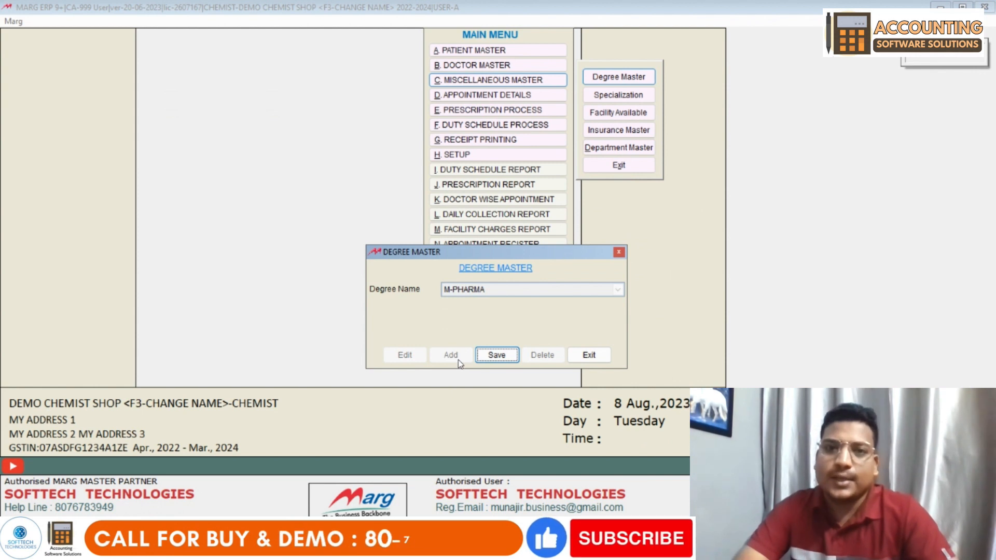
key("Return")
left_click(496, 292)
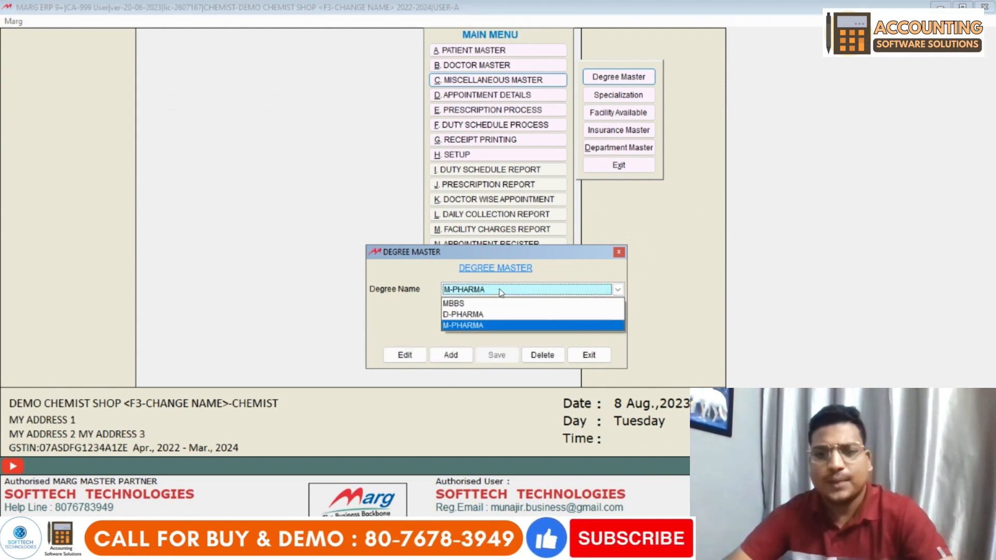
left_click(492, 294)
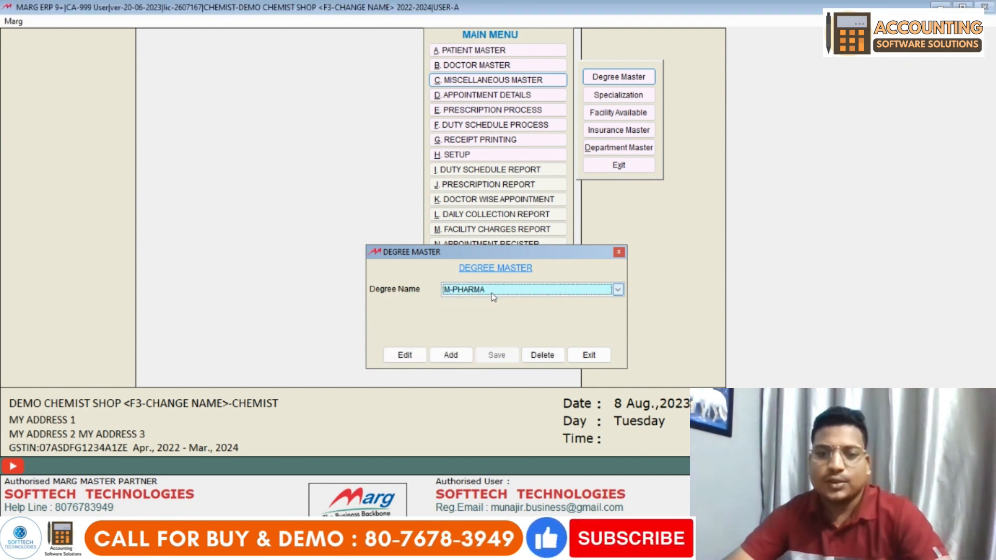
left_click(585, 359)
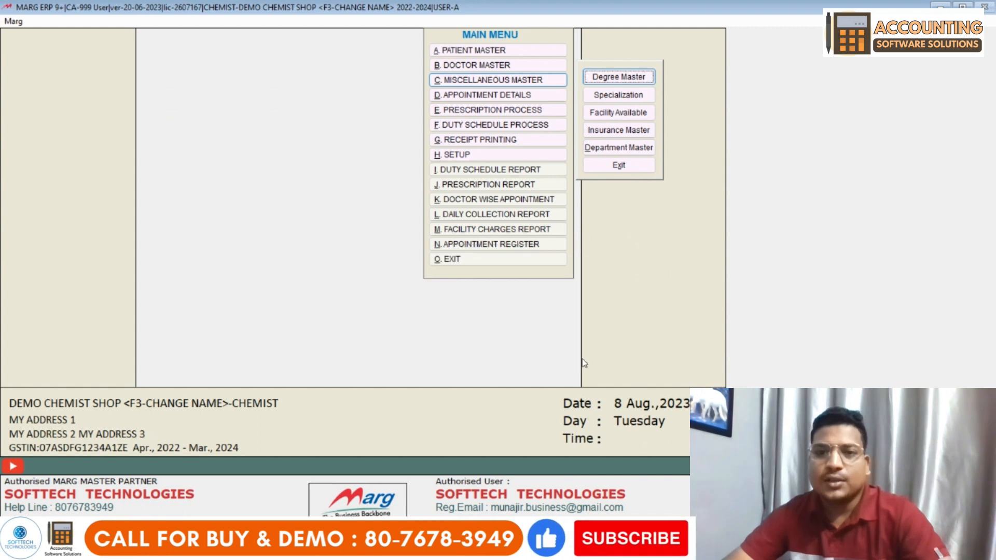
- Add the doctor specializations SKIN, DENTAL and EAR
left_click(626, 97)
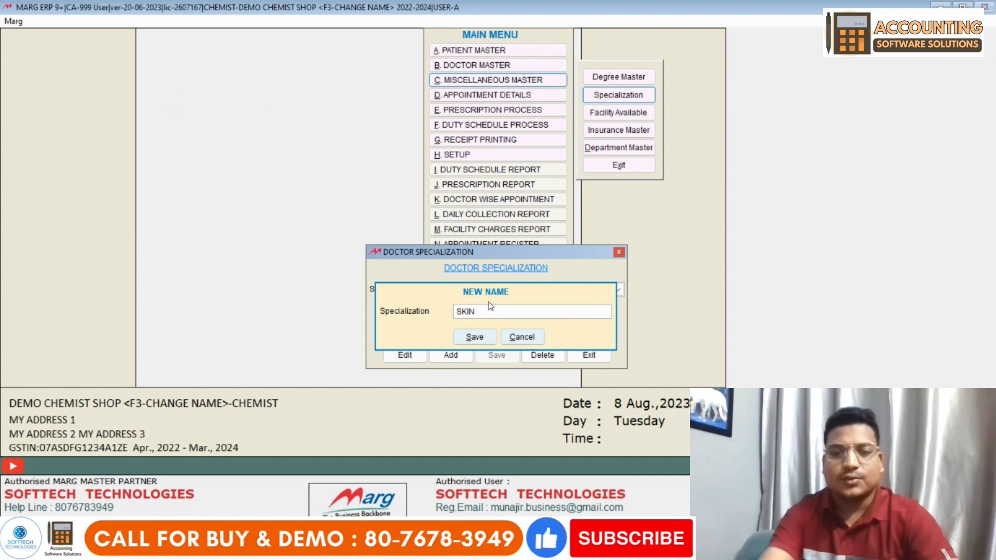
left_click(476, 336)
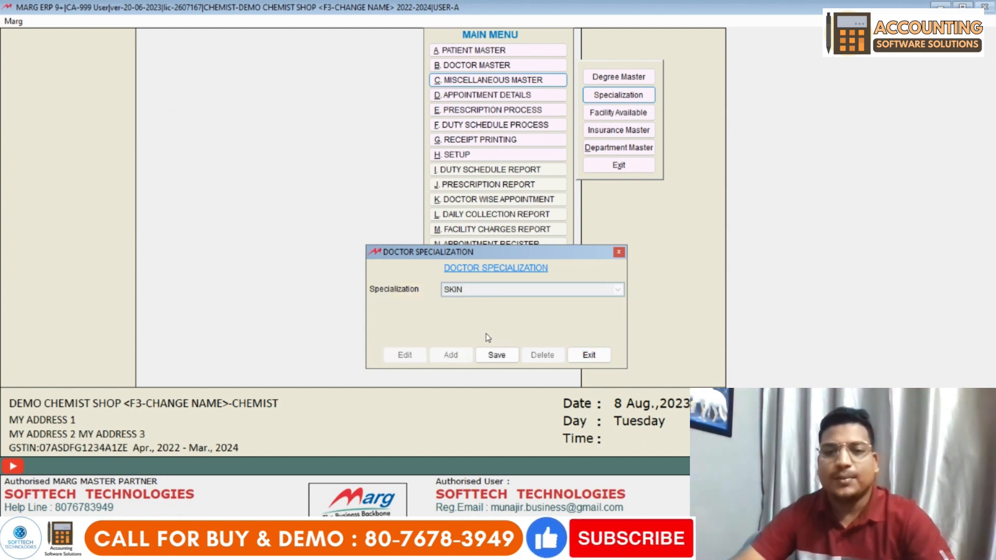
left_click(497, 355)
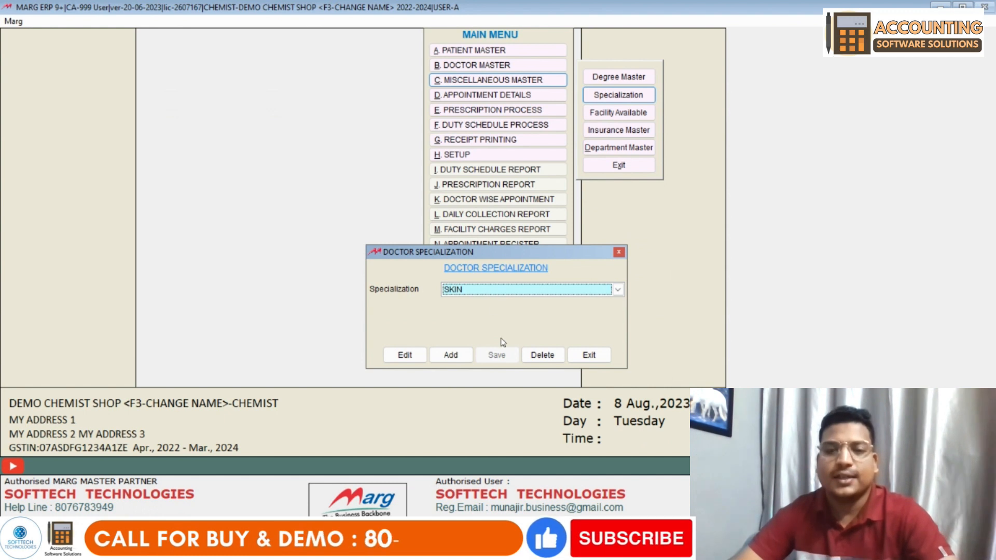
left_click(464, 354)
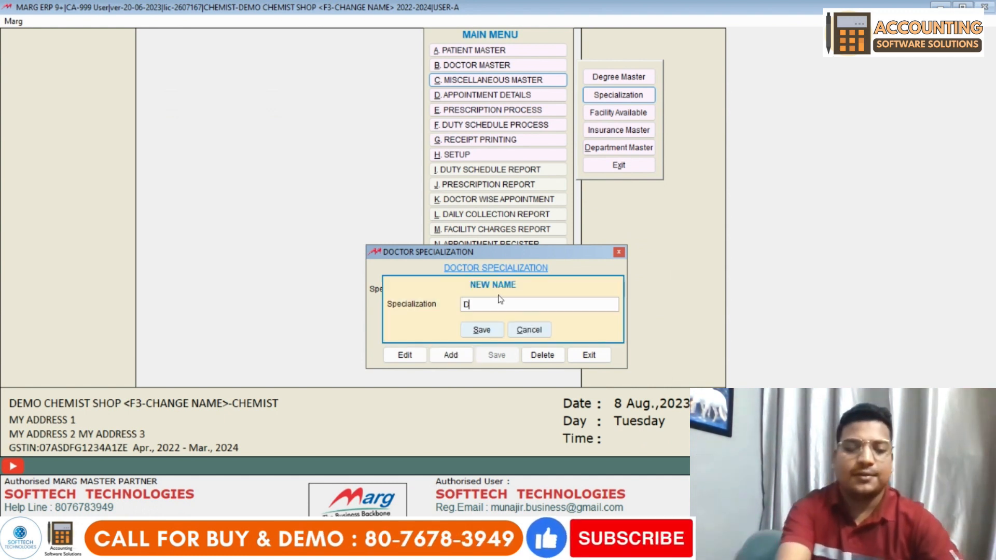
key("Return")
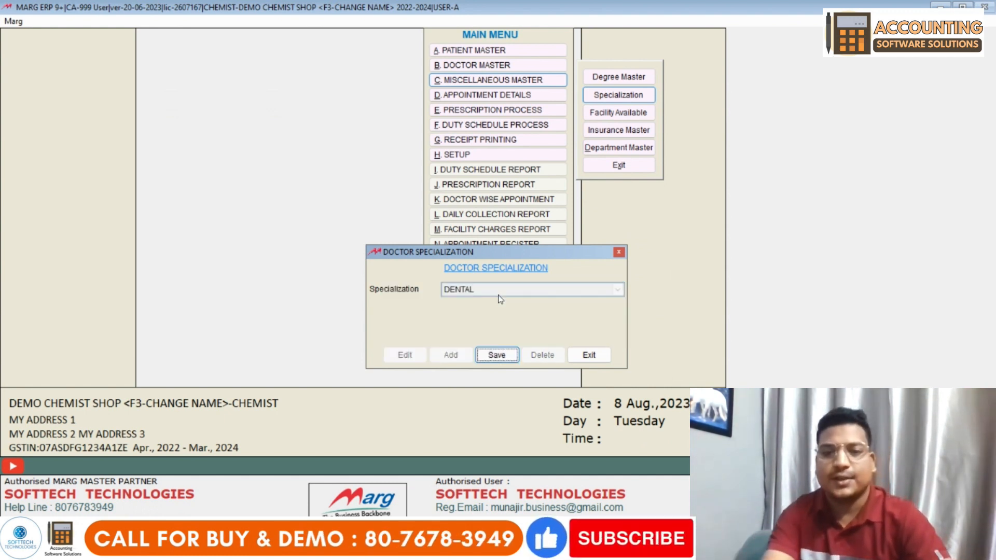
key("Return")
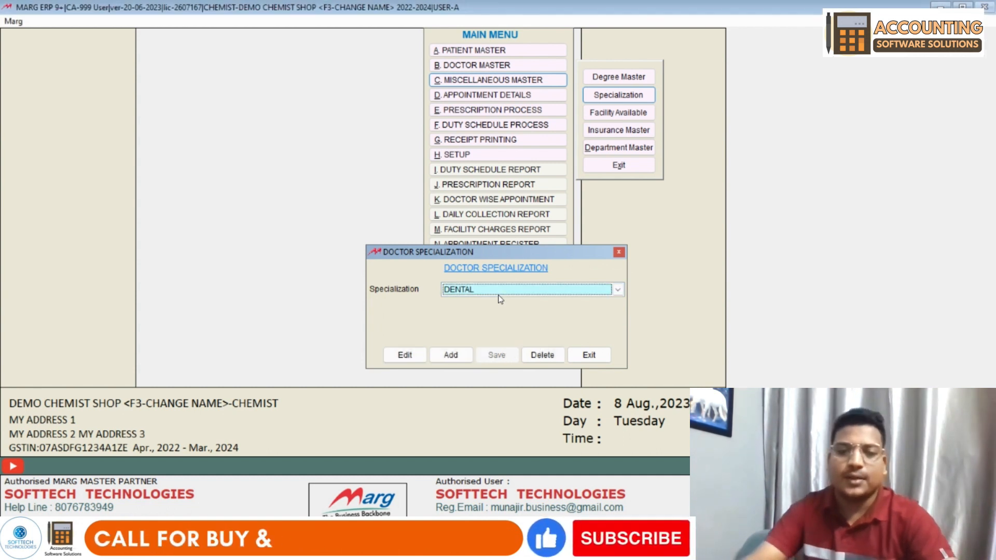
left_click(452, 355)
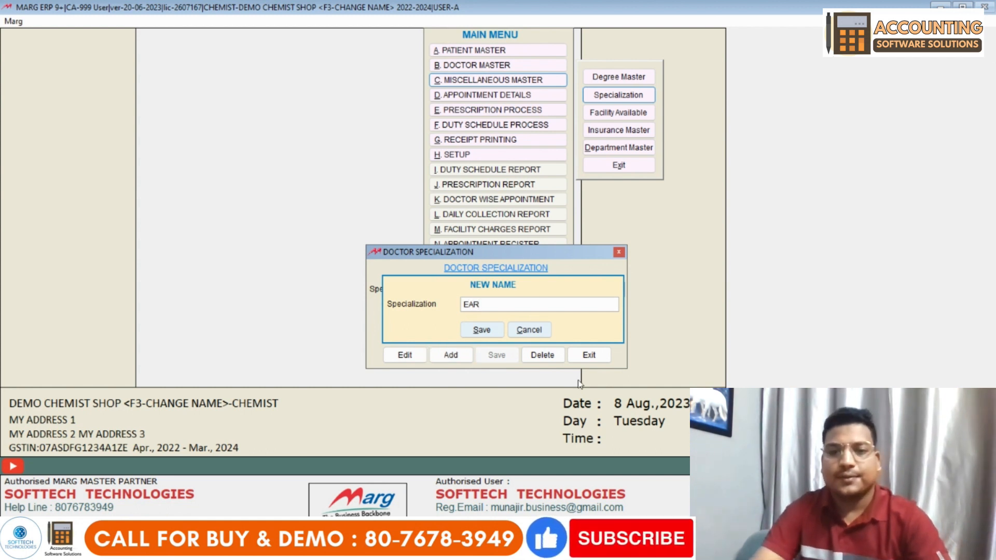
left_click(465, 323)
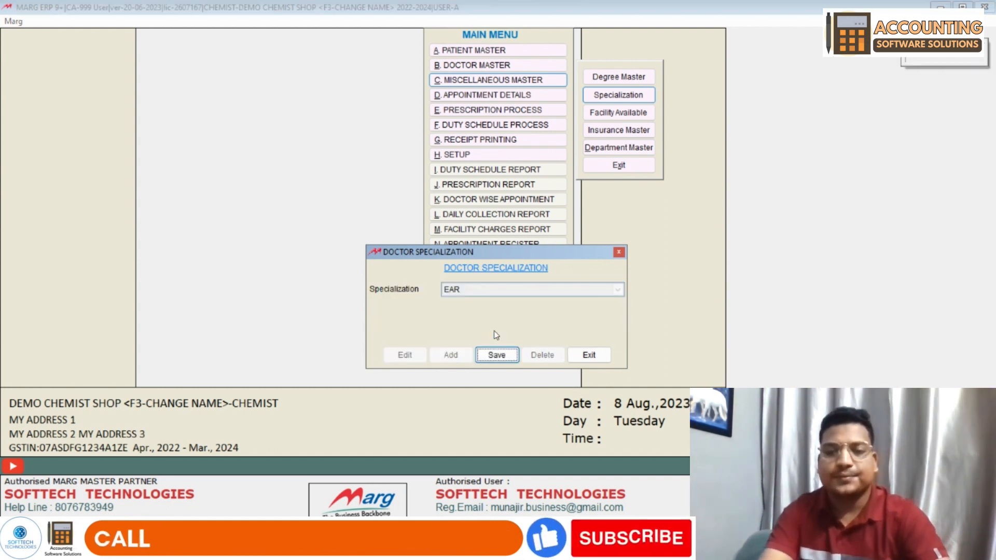
left_click(497, 355)
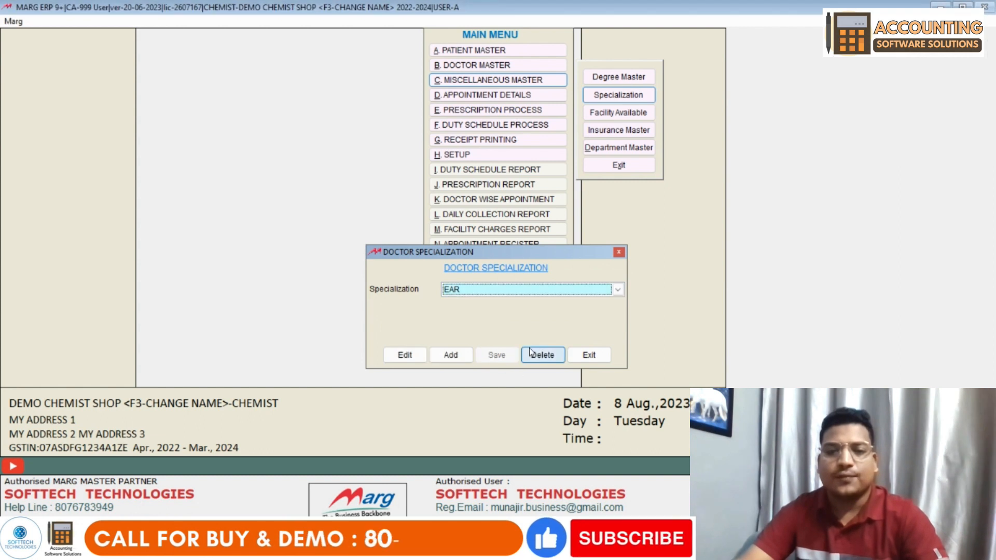
- Add BONSE, review the specialization list, and exit the Specialization window
left_click(447, 354)
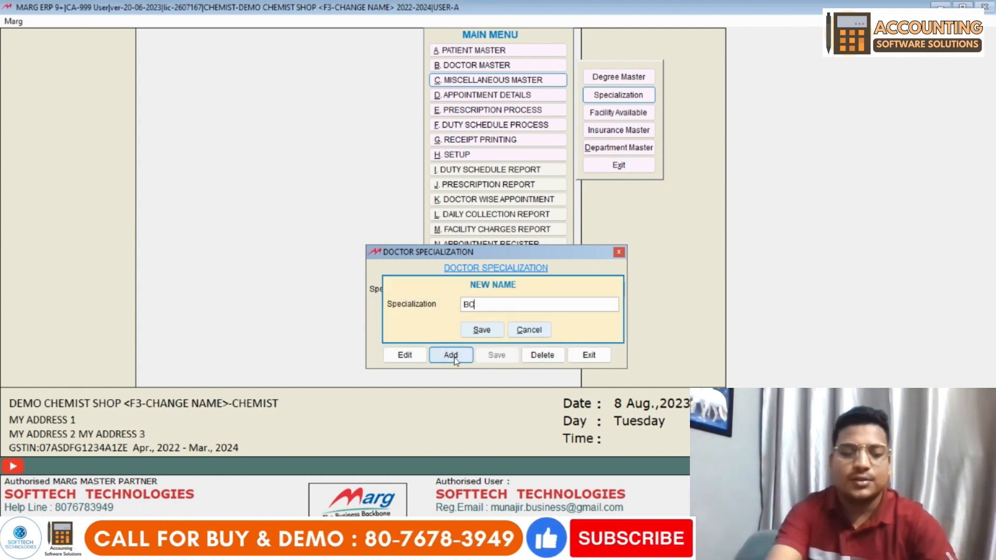
key("Tab")
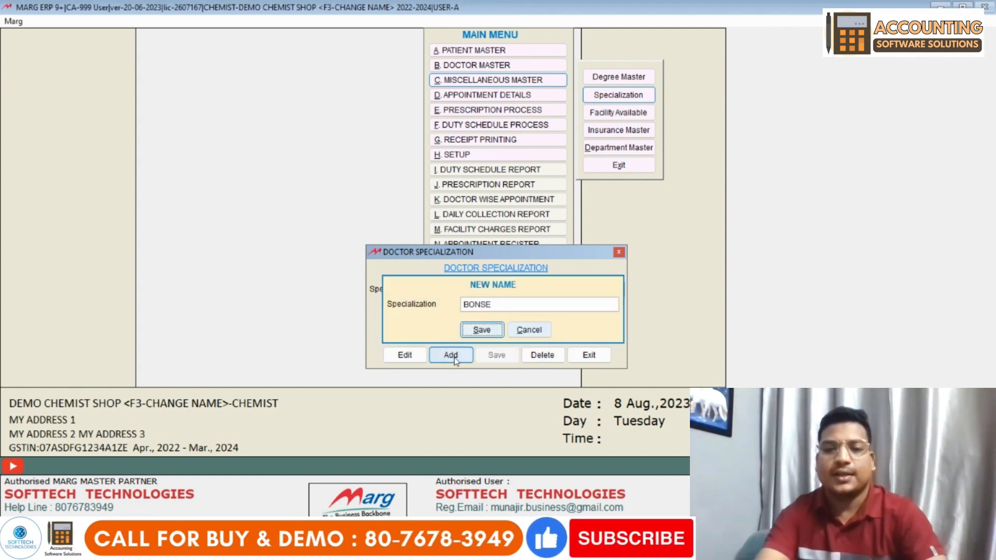
key("Return")
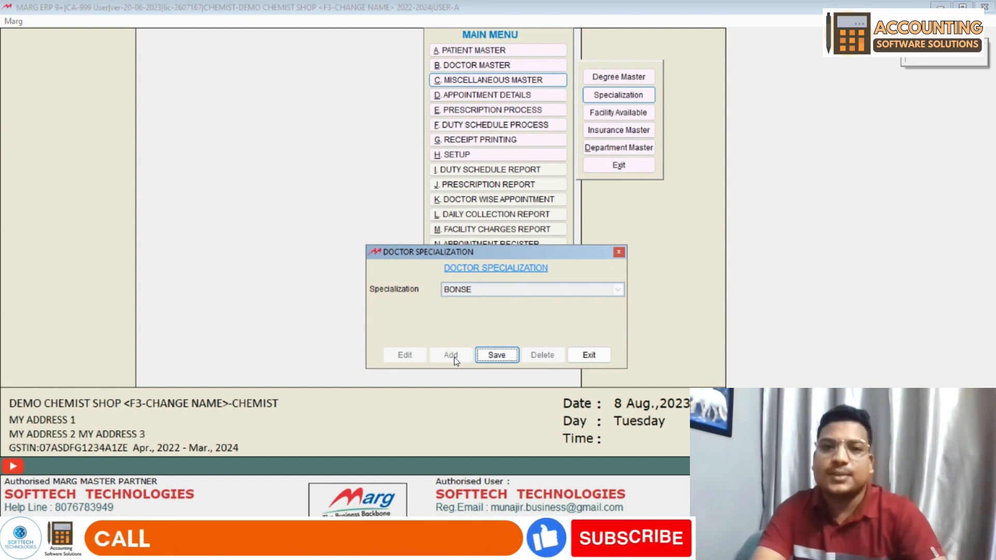
key("Return")
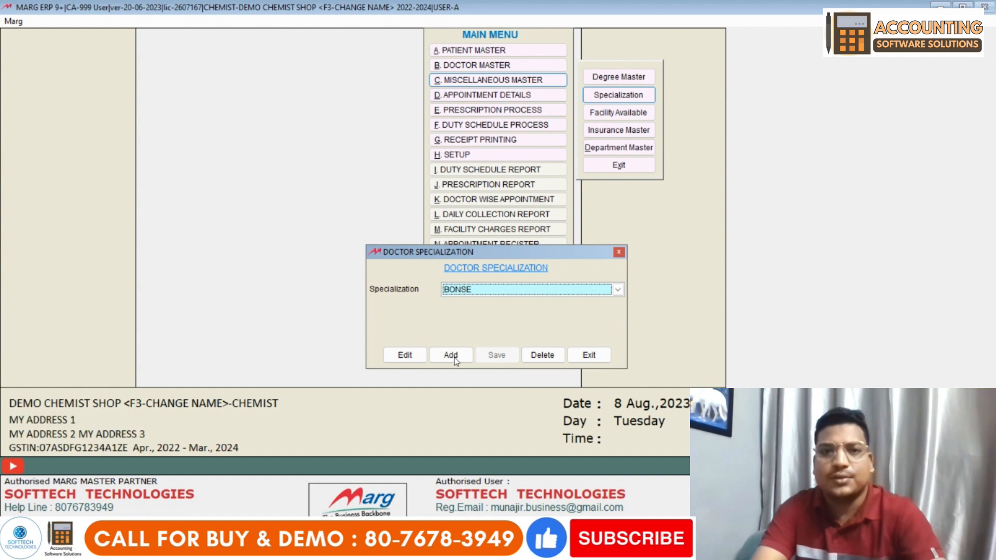
left_click(482, 289)
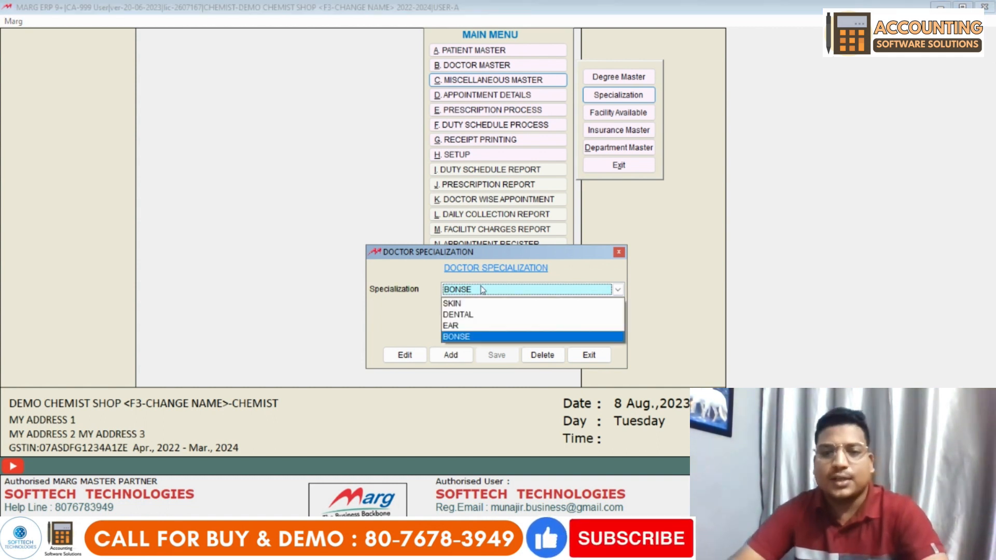
left_click(482, 283)
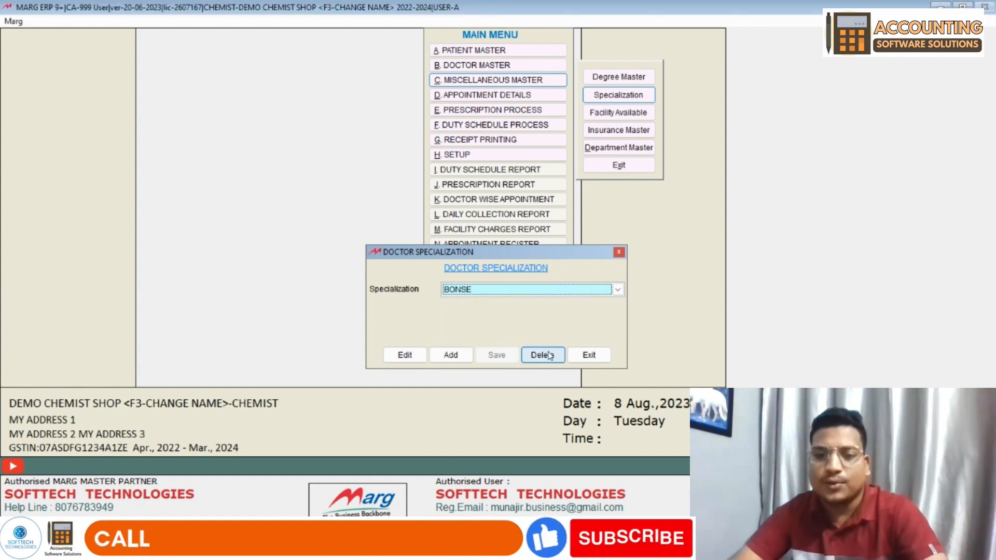
left_click(589, 355)
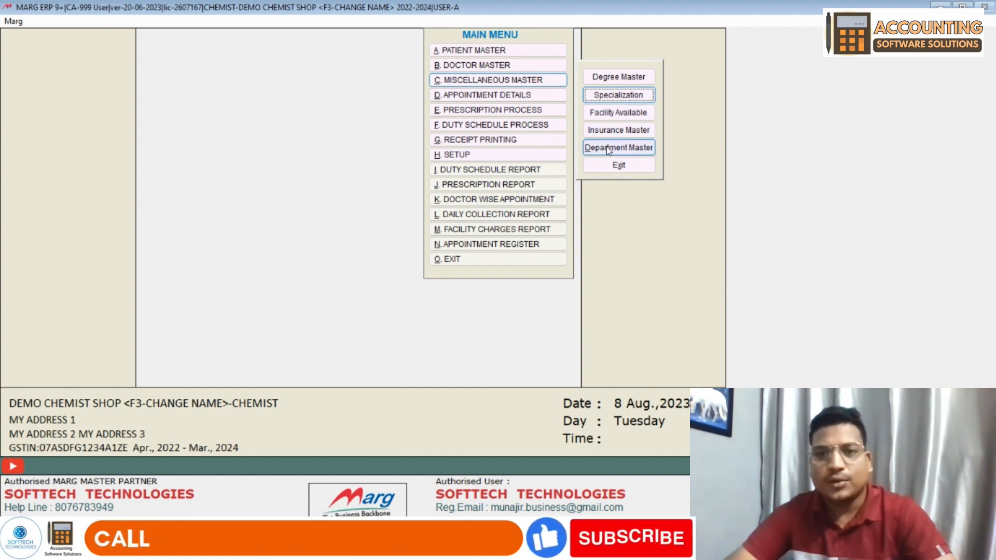
- Add C-SCAN as an available TEST treatment with charges 400
left_click(620, 113)
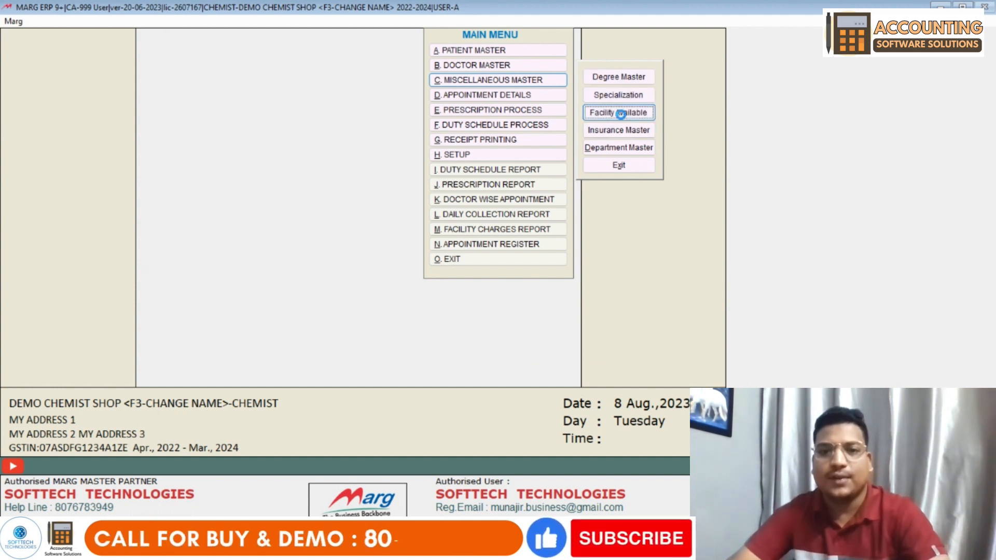
type("C-SACAN")
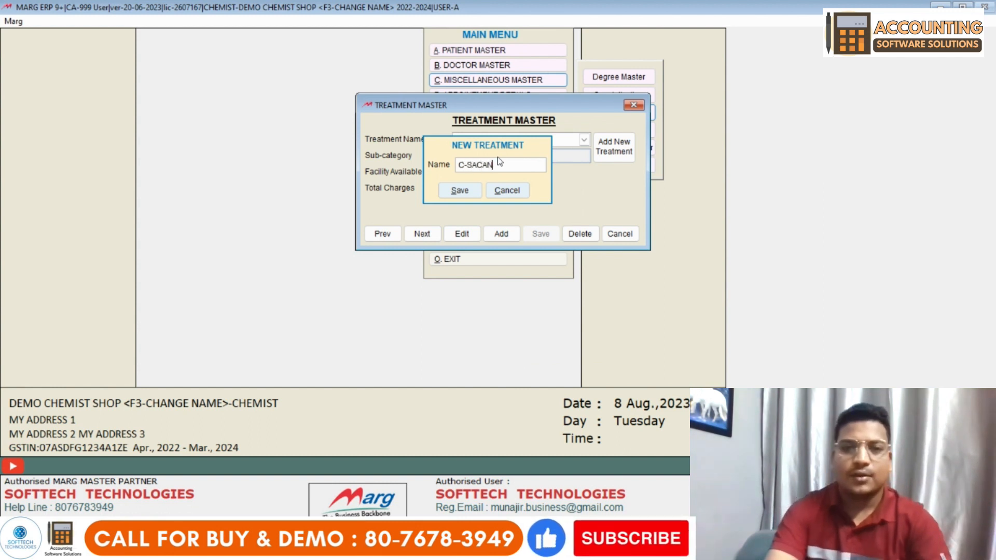
key("Return")
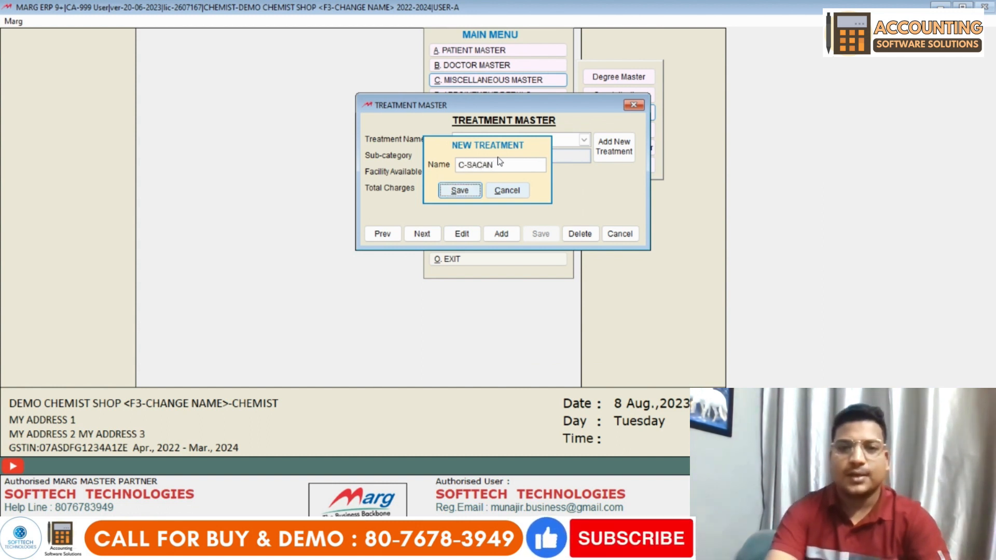
left_click(497, 157)
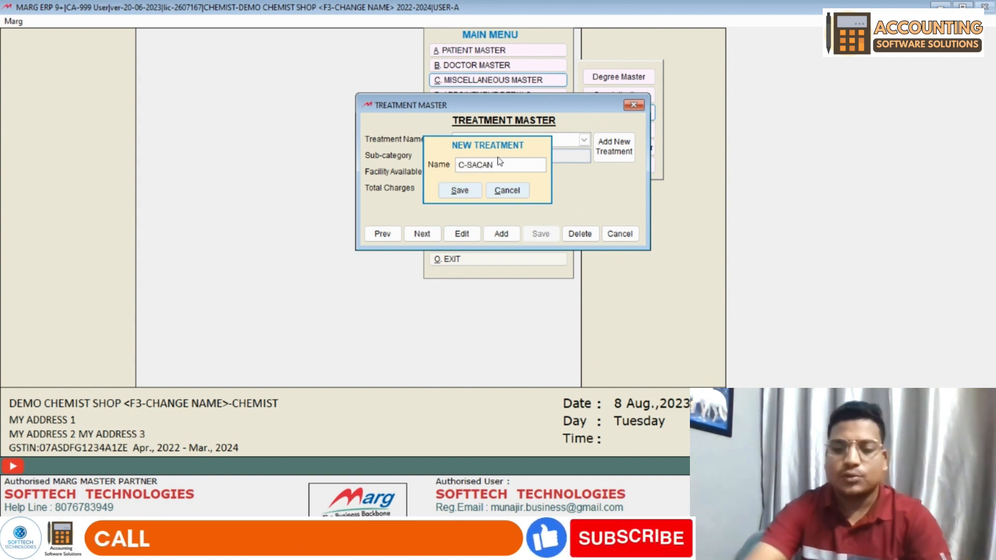
key("BackSpace")
key("BackSpace")
key("BackSpace")
key("BackSpace")
type("CAN")
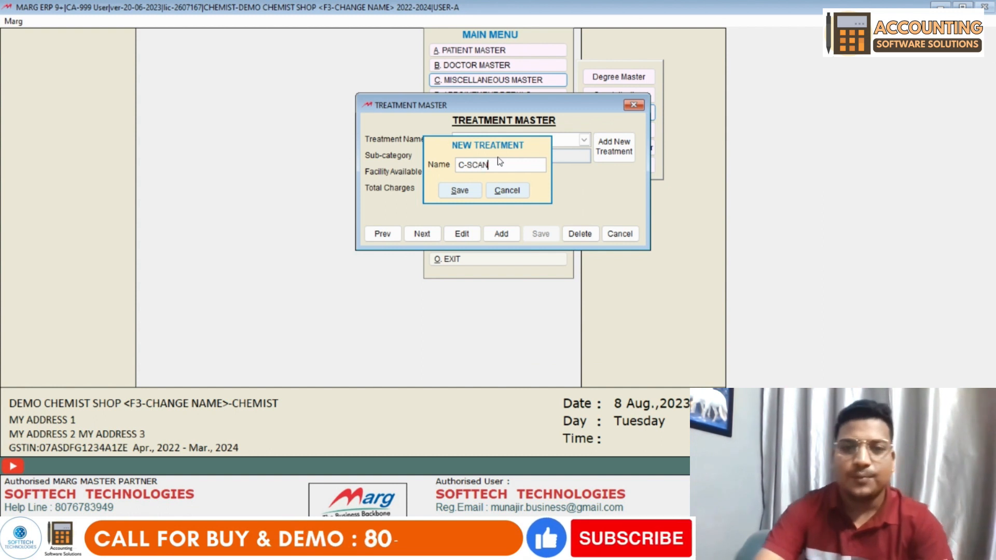
key("Return")
key("Return")
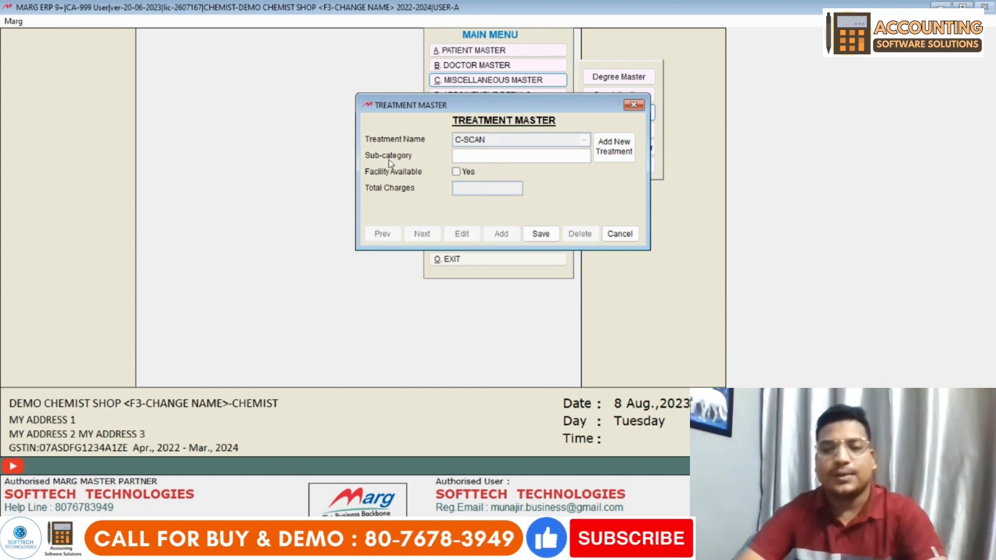
type("TEST")
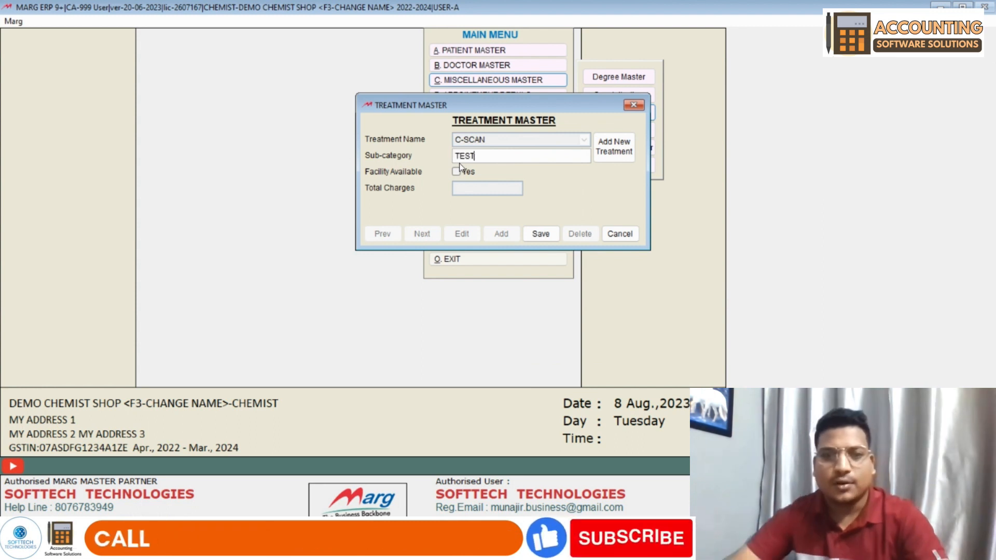
left_click(456, 172)
key("Return")
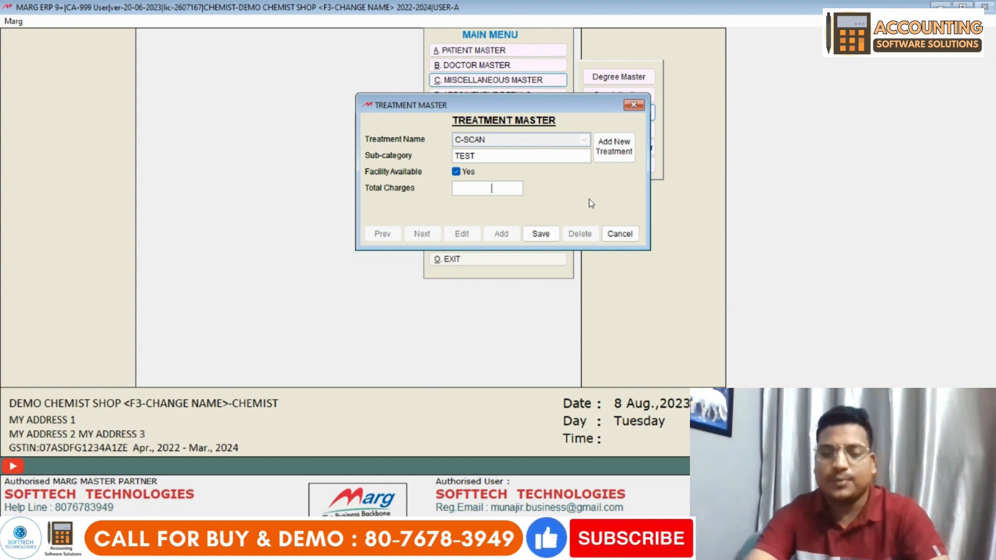
type("400")
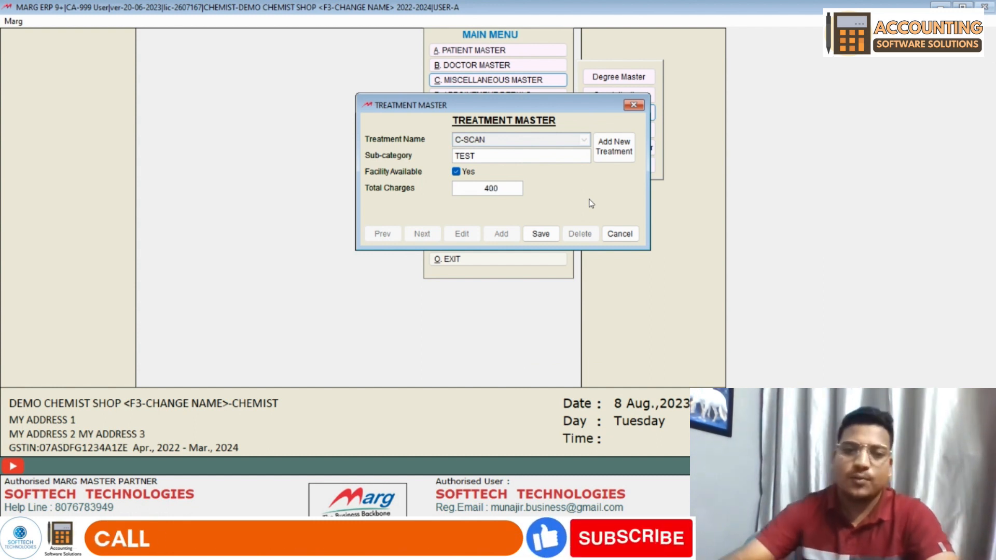
left_click(544, 234)
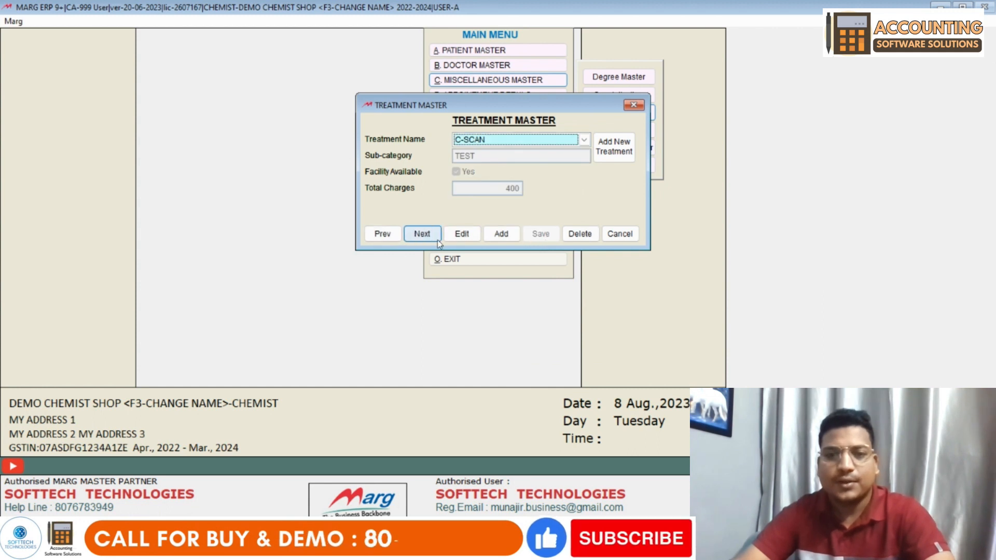
- Add X-RAY as an available TEST treatment with charges 900
left_click(617, 148)
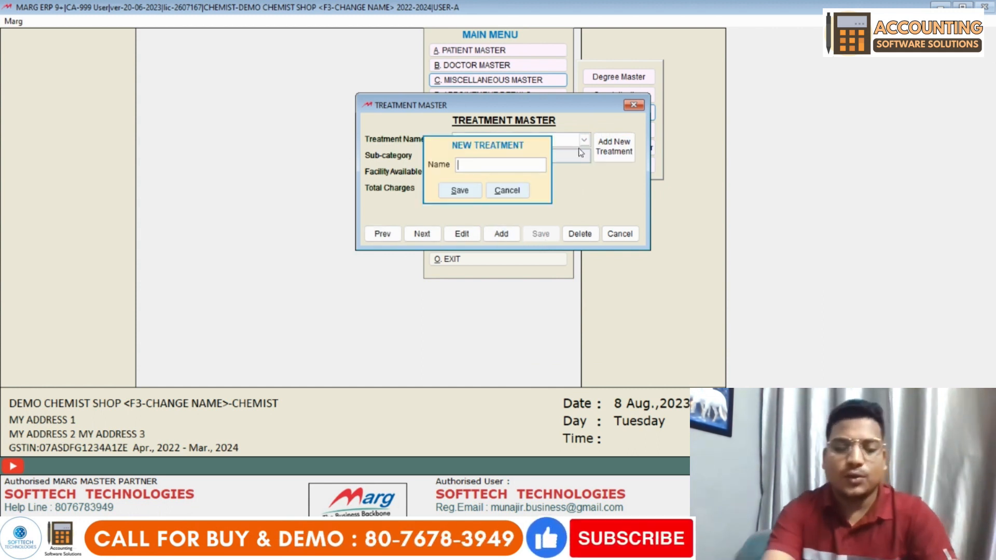
type("X-RAY")
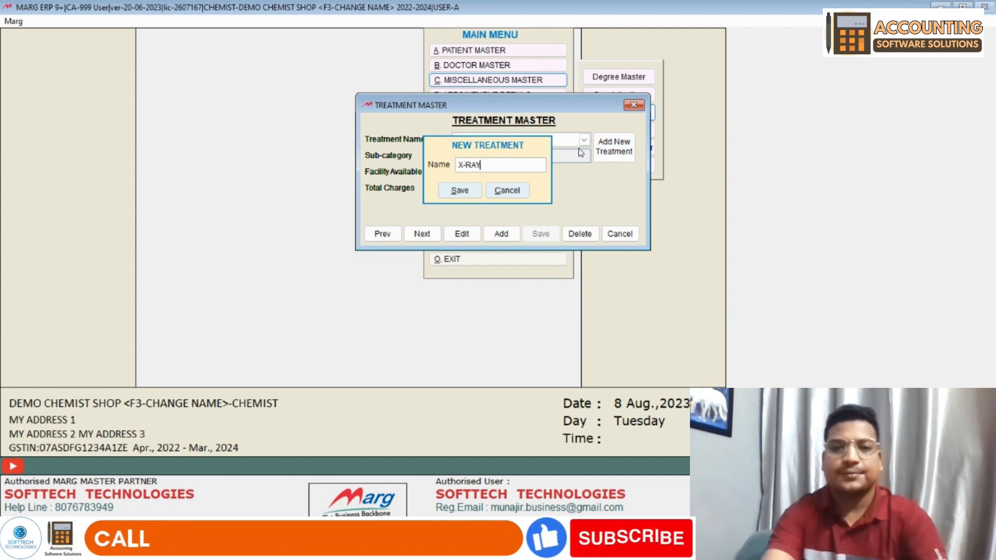
key("Return")
key("Return")
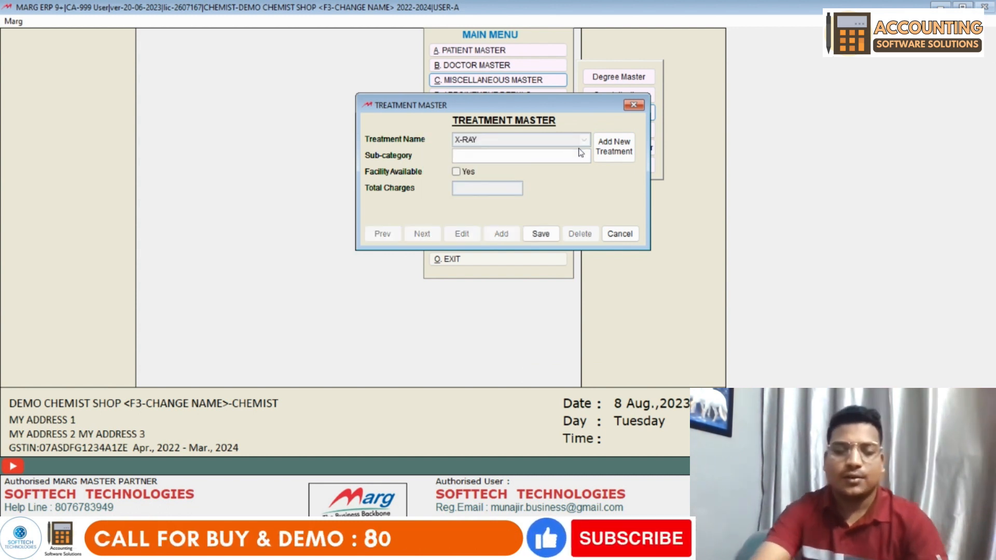
type("TEST")
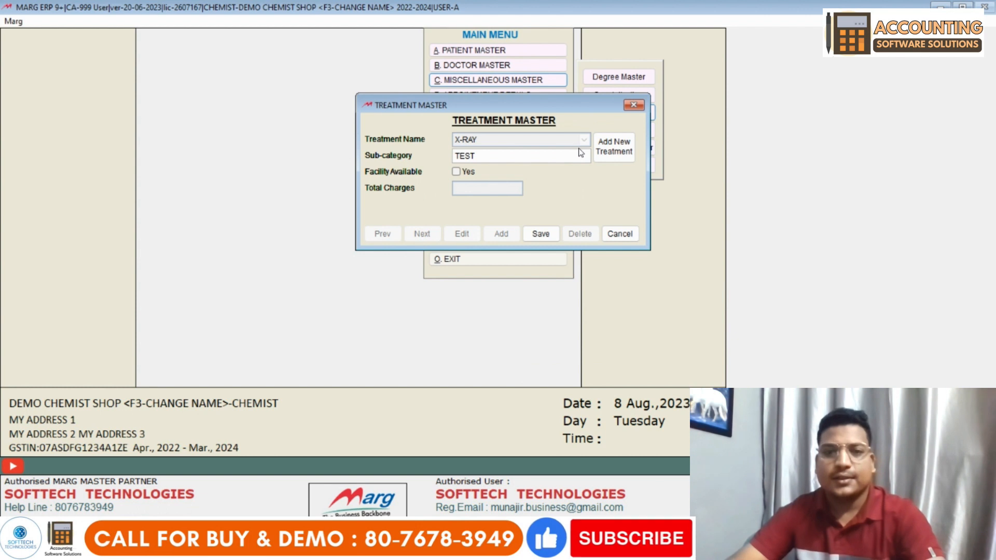
left_click(457, 171)
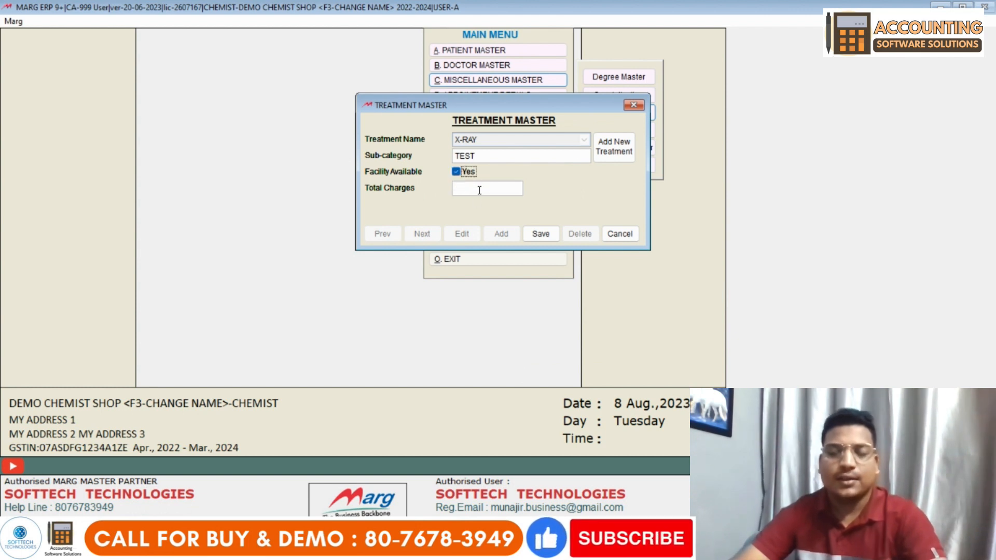
left_click(479, 189)
type("900")
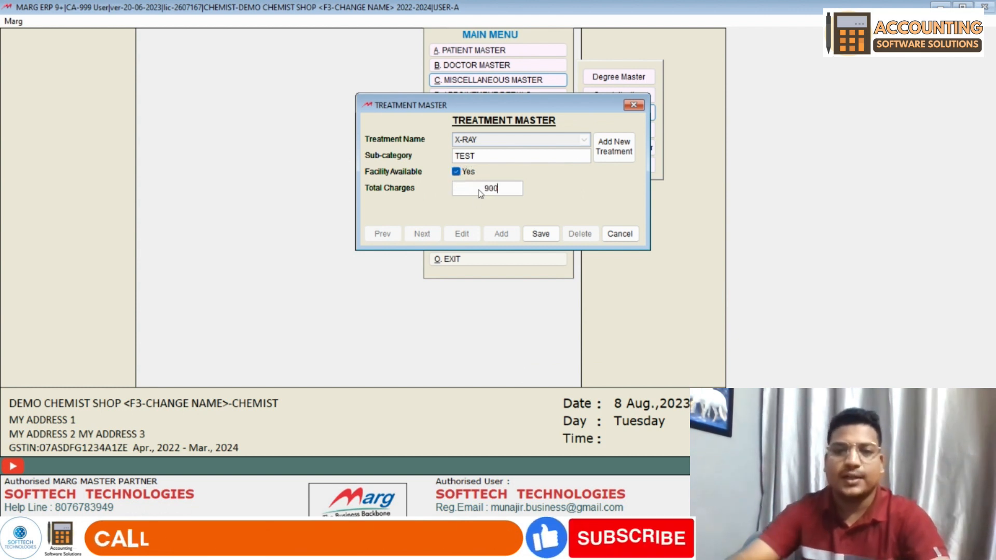
left_click(539, 233)
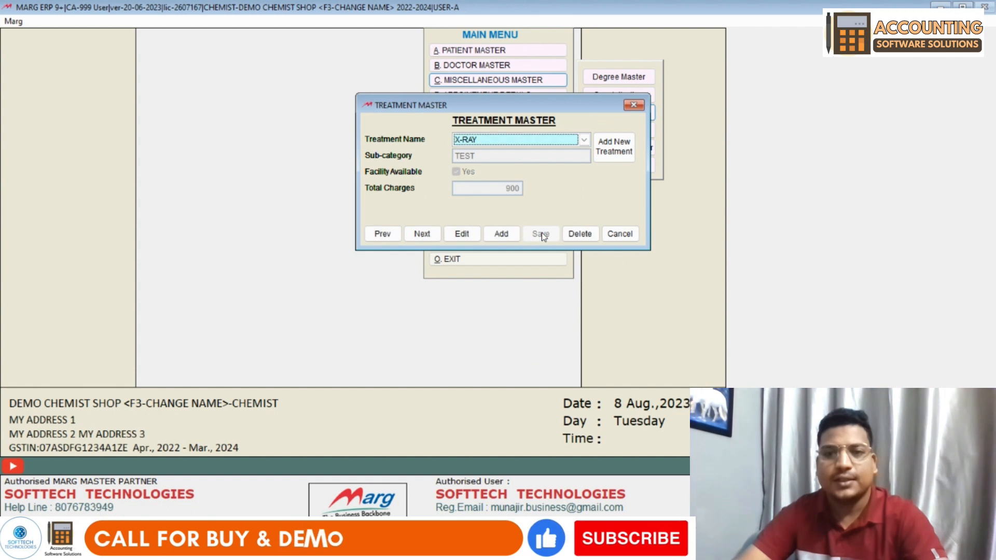
- Add ULTRASOUND as an available TEST treatment (250), then exit the treatment master
left_click(612, 147)
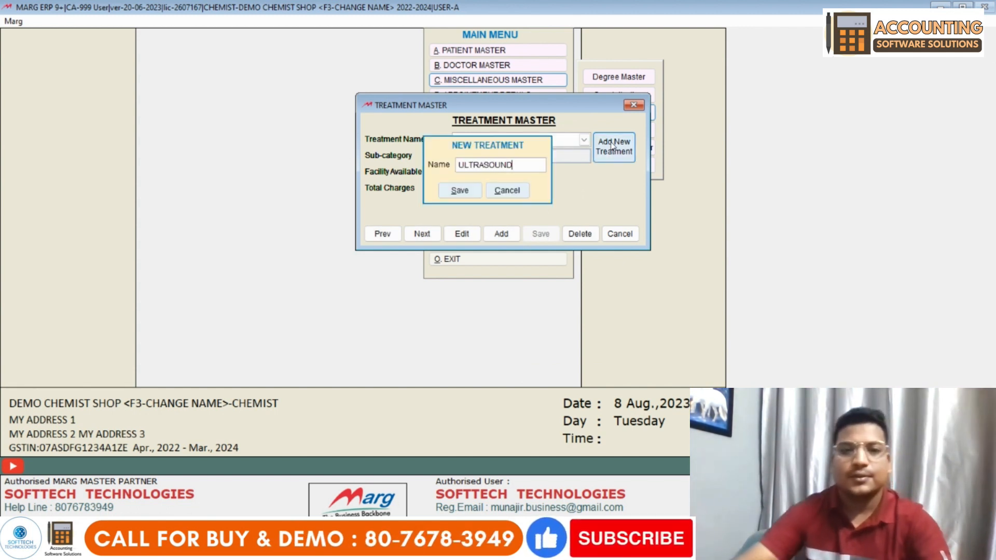
key("Return")
type("TEST")
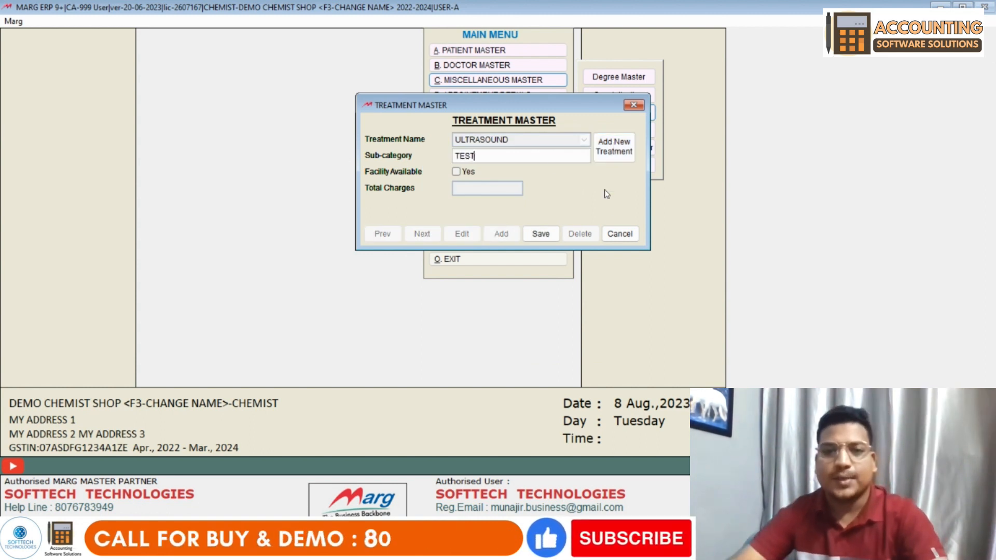
left_click(473, 172)
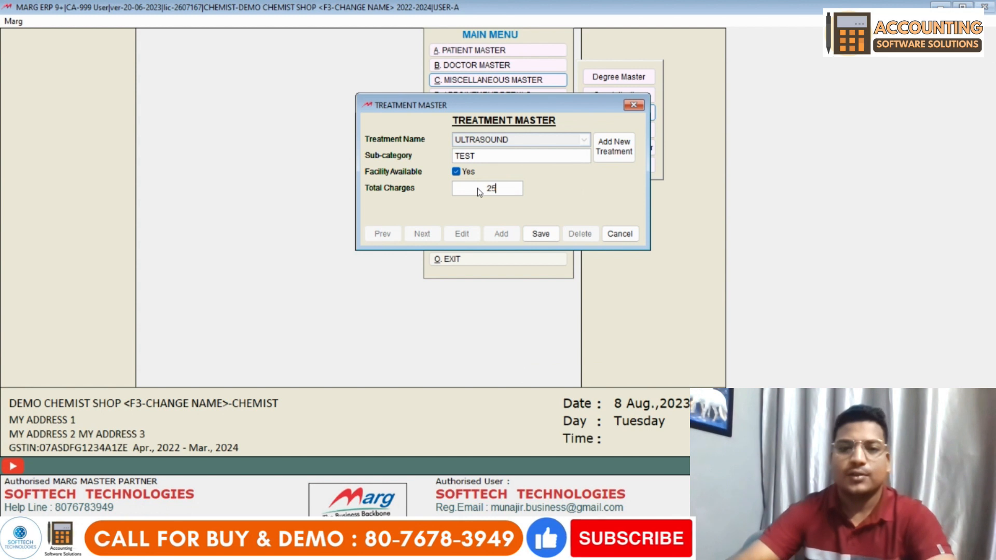
left_click(540, 234)
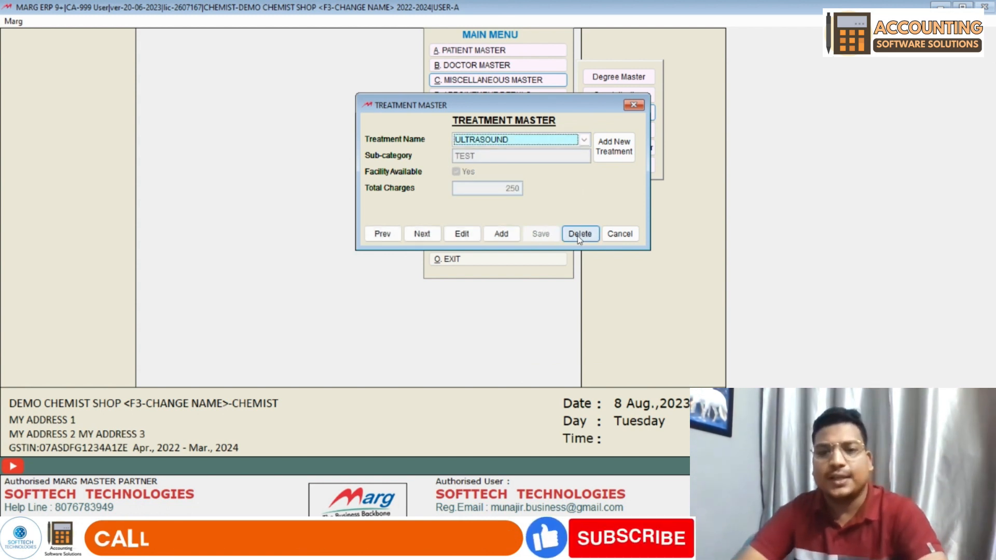
left_click(604, 235)
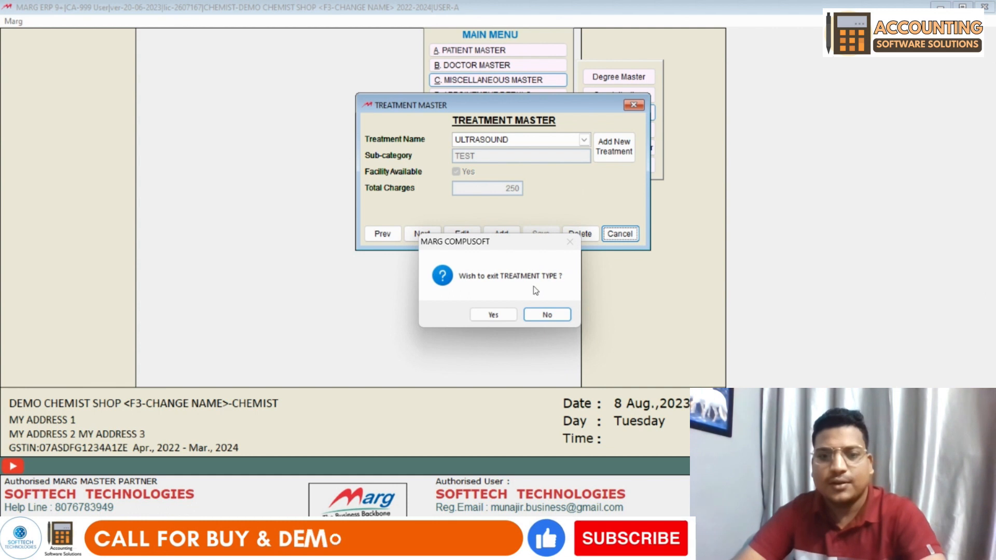
left_click(491, 314)
- Save TATA INSURANCE as a new insurer
left_click(616, 134)
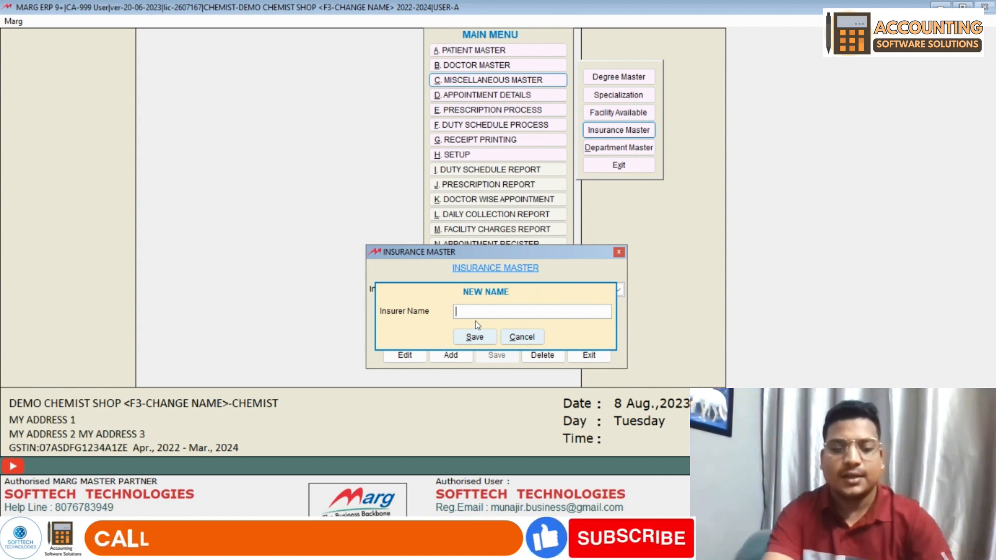
type("TATA")
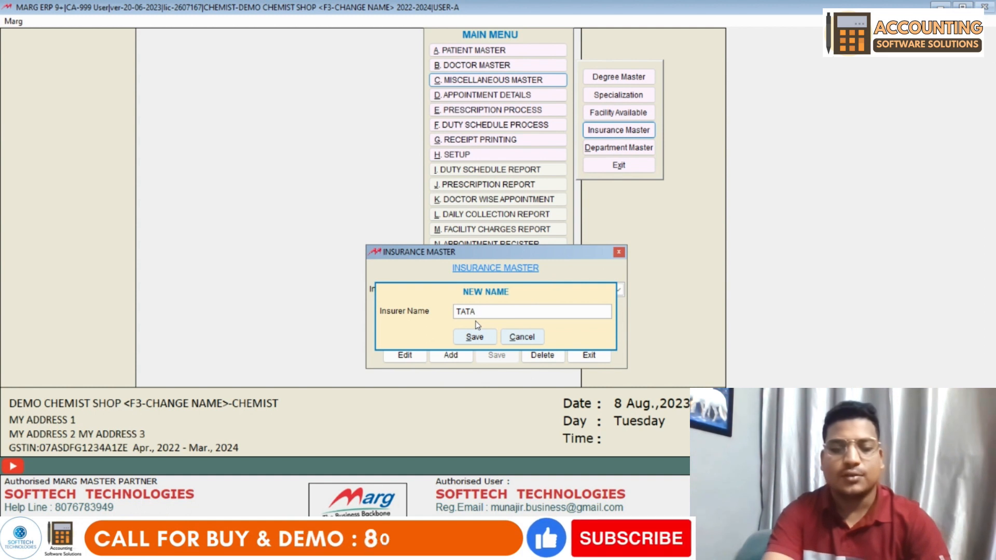
type(" INSURANCE")
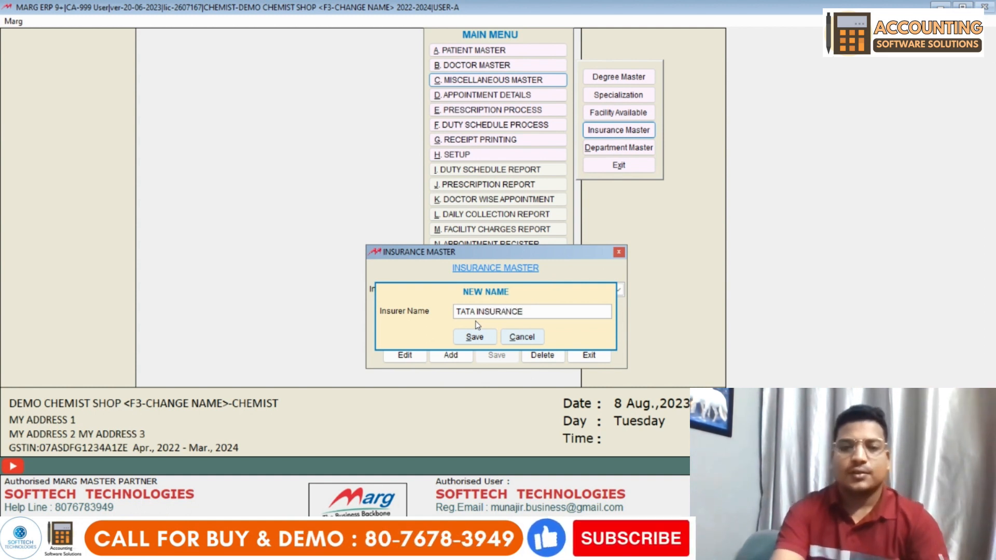
key("Return")
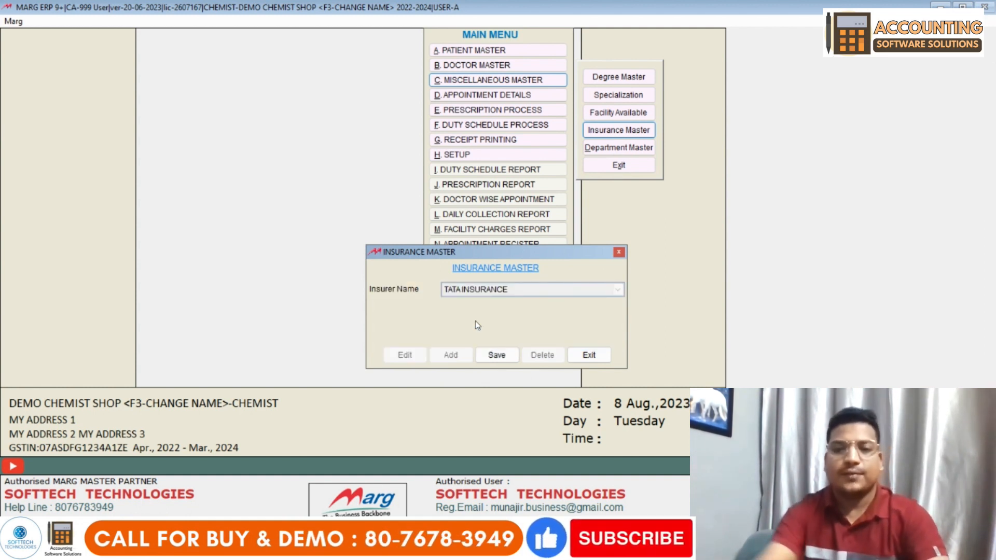
left_click(499, 357)
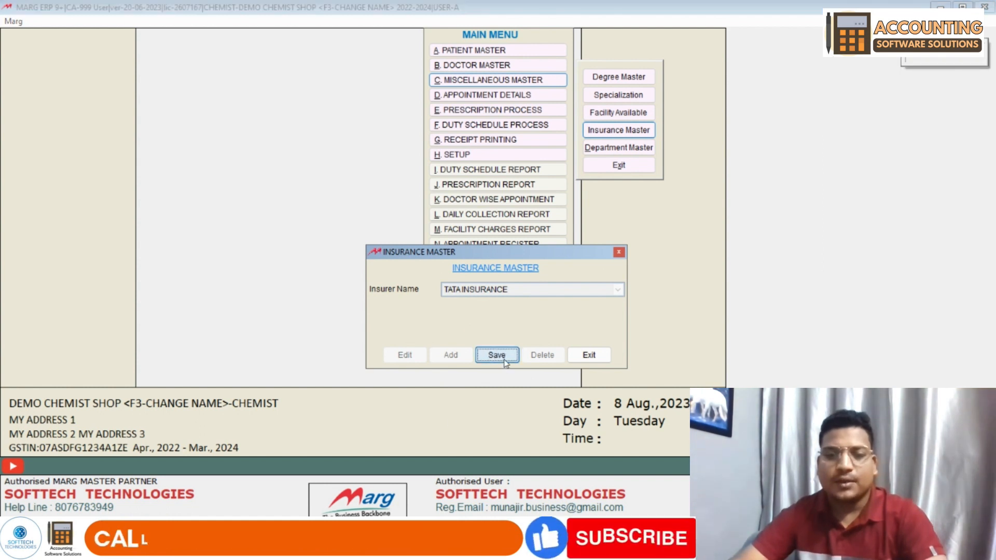
- Save BAJAJ INSURANCE, check both insurers are listed, and close the insurance master
left_click(459, 358)
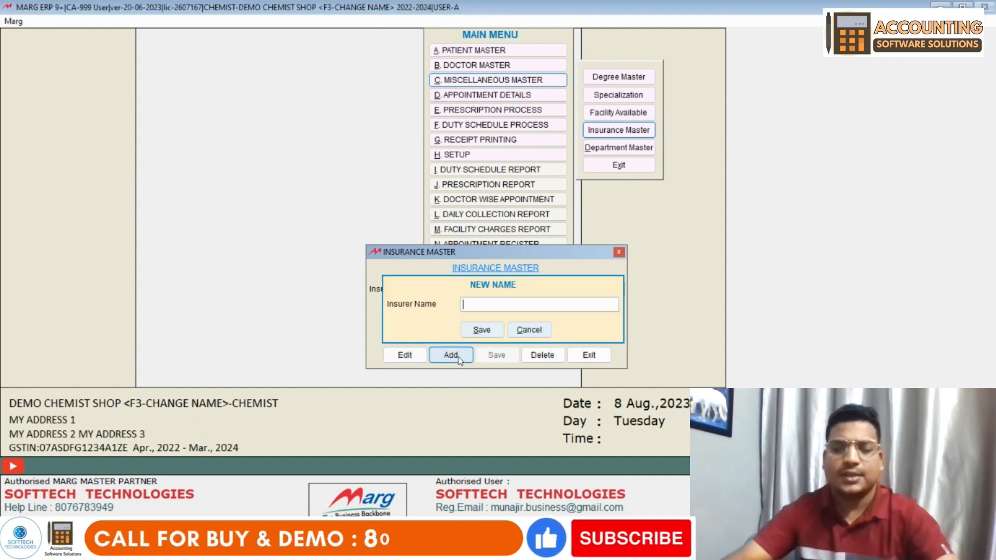
type("BAJAJ ")
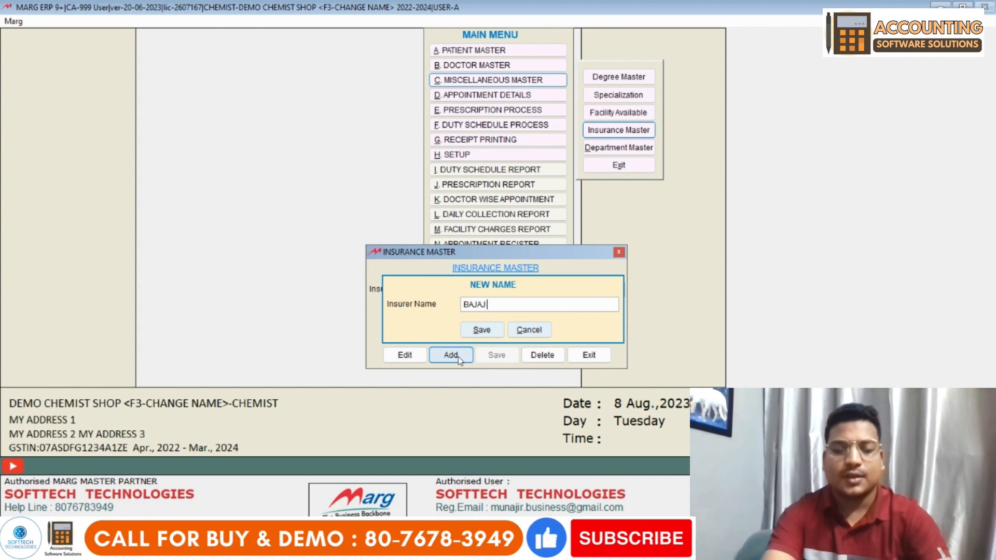
type("INSURANCE")
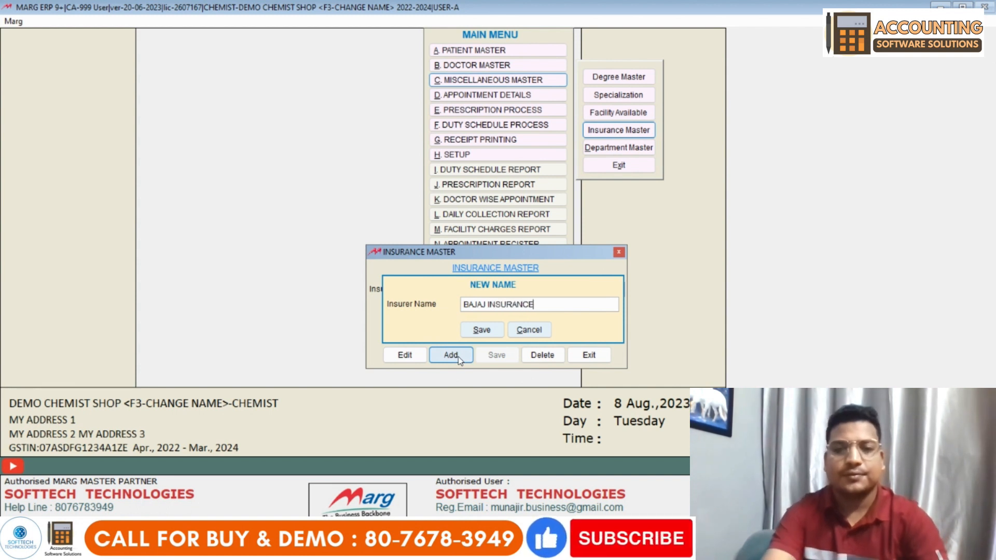
key("Return")
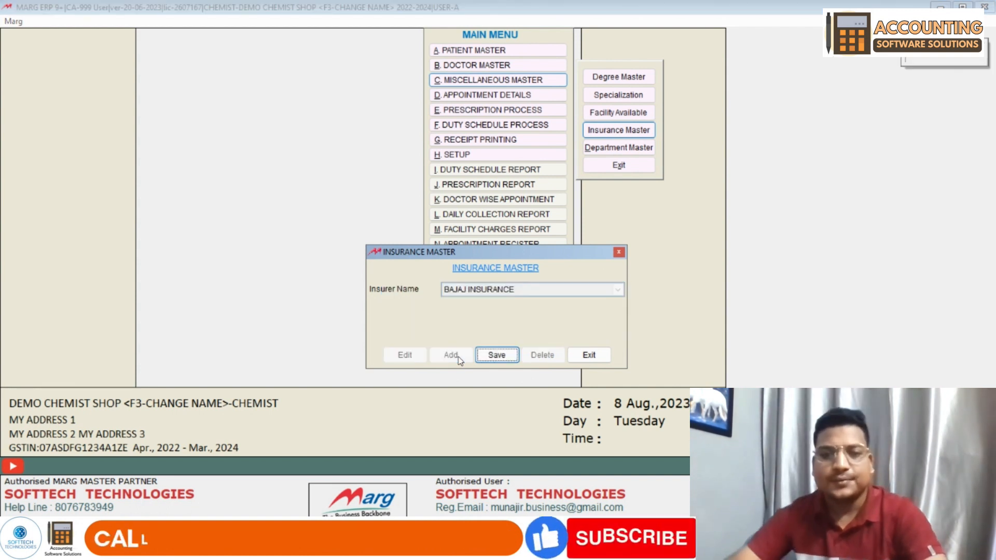
key("Return")
left_click(600, 286)
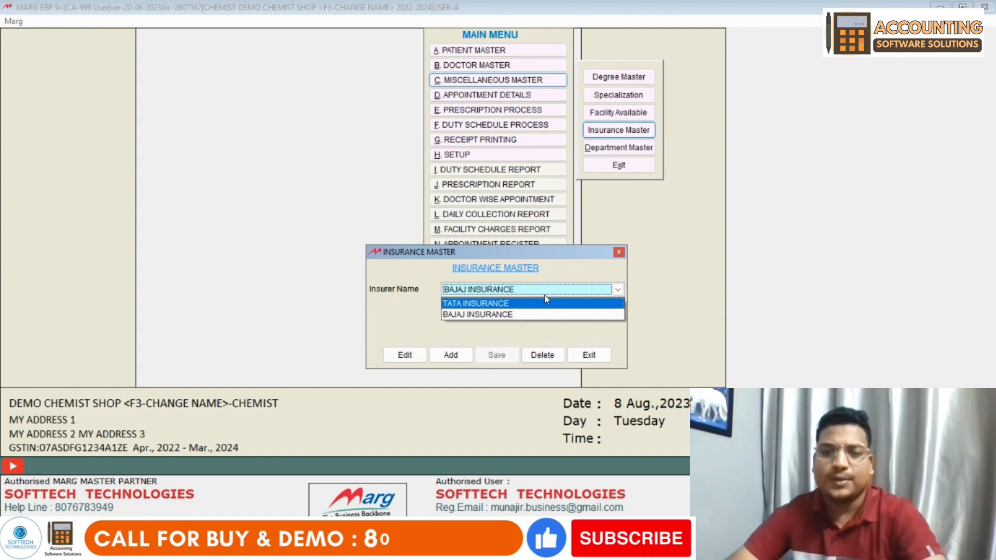
left_click(498, 315)
left_click(584, 356)
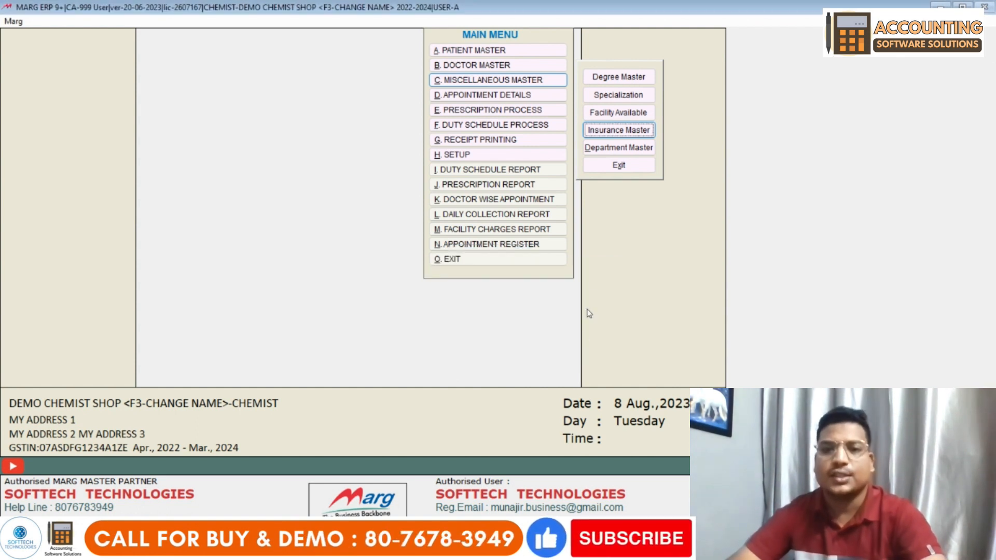
left_click(620, 148)
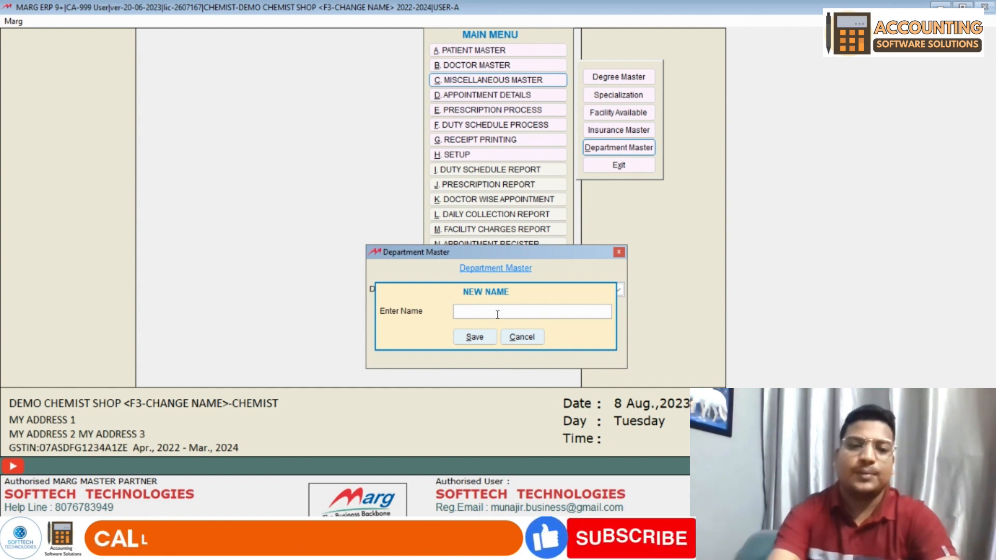
- Save departments PHARAMCY and TREATMENT
type("PHARAMCY")
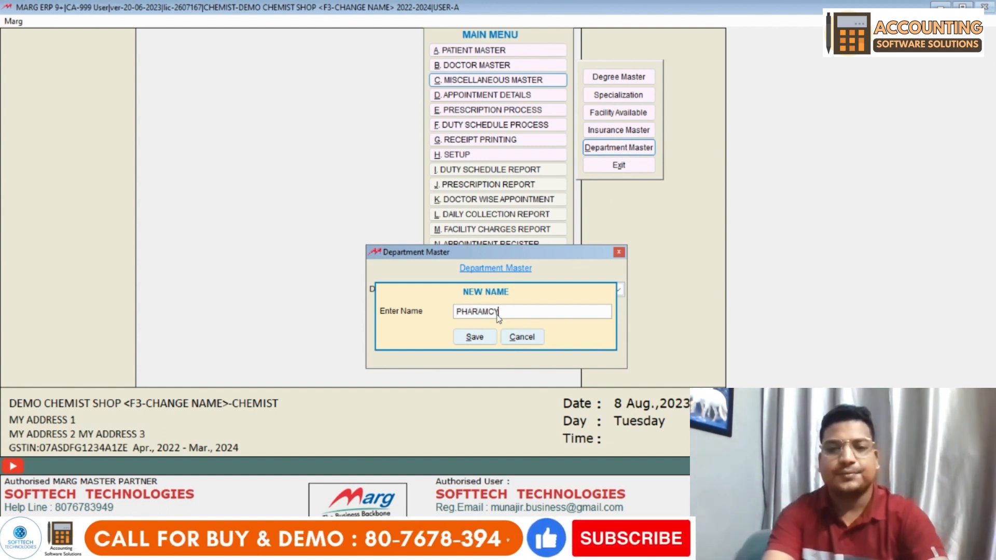
key("Return")
key("Return")
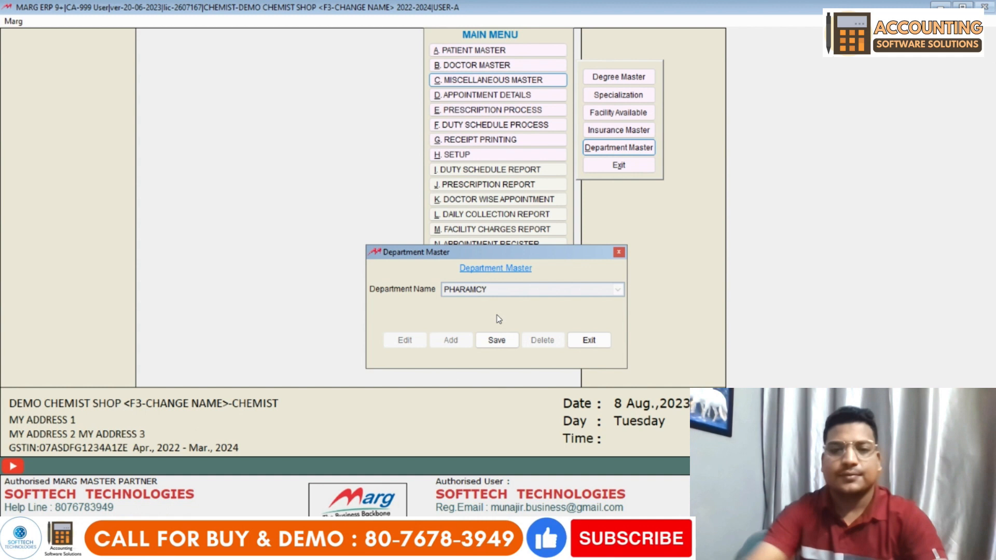
left_click(508, 346)
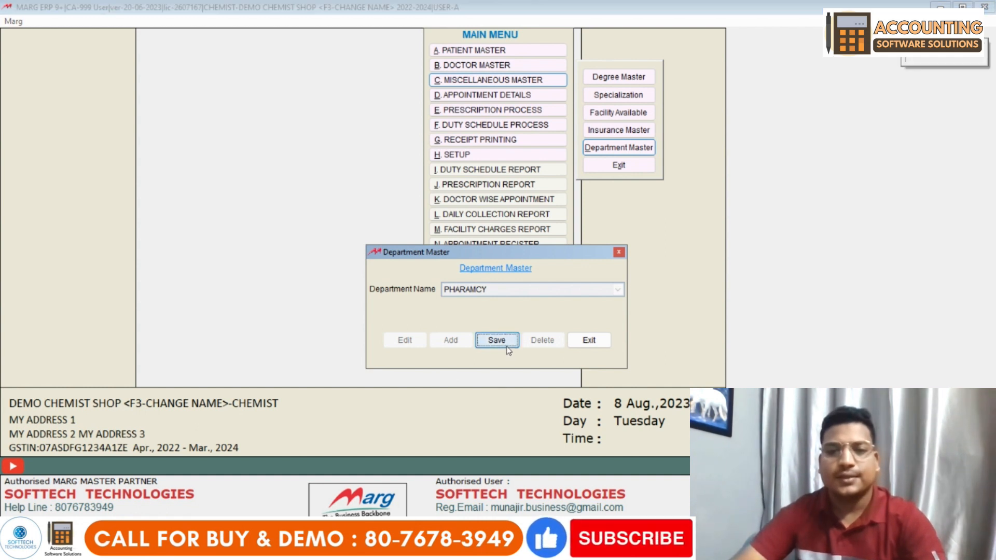
left_click(488, 295)
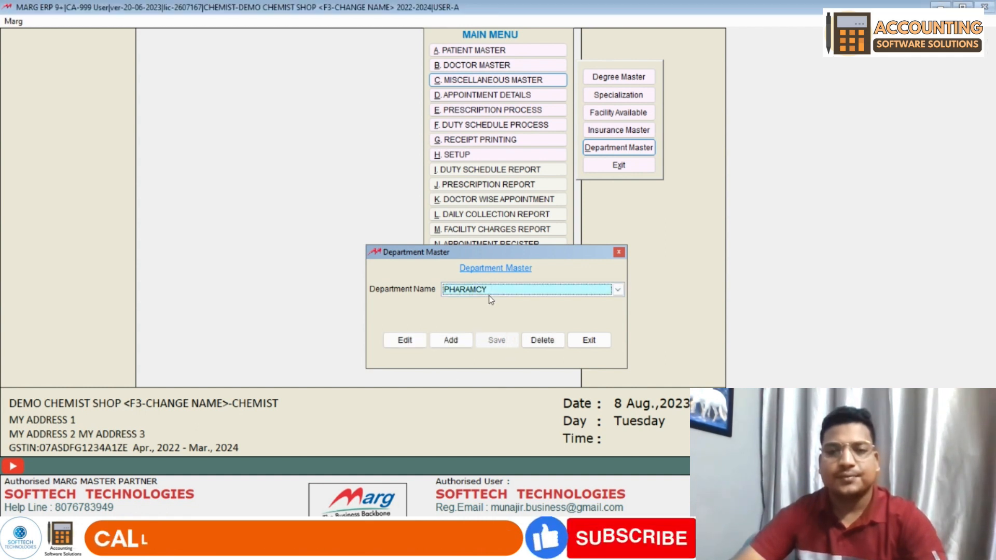
left_click(449, 340)
type("T")
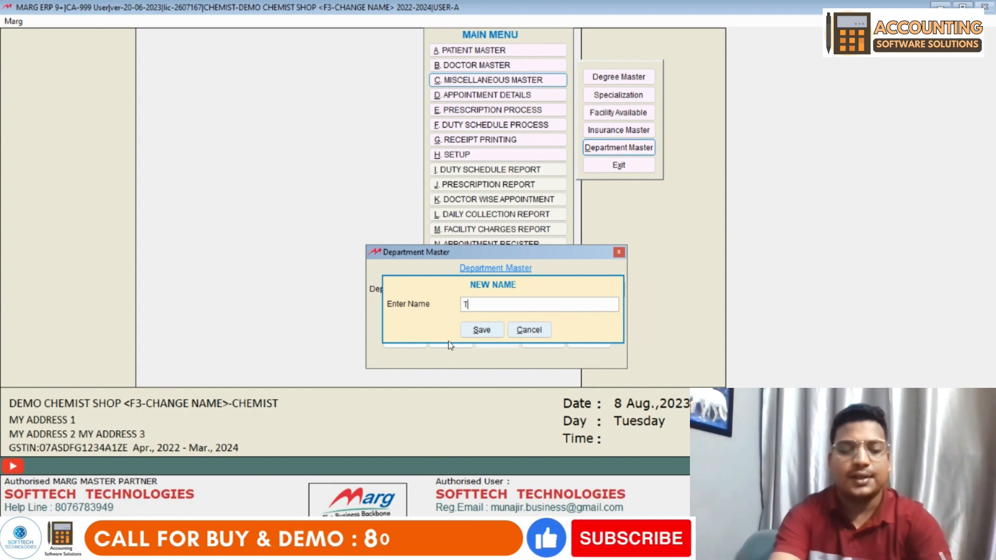
type("REATMENT")
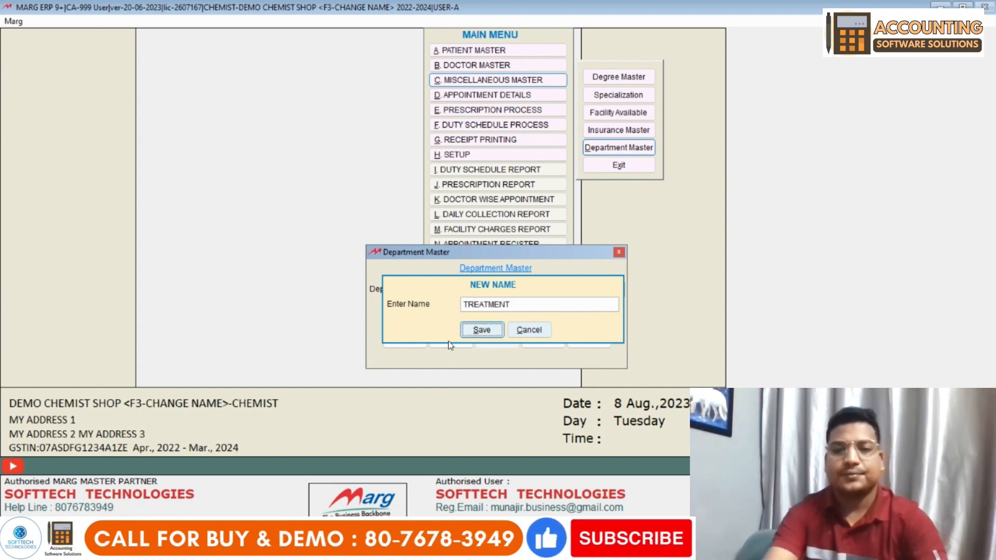
key("Return")
key("Return")
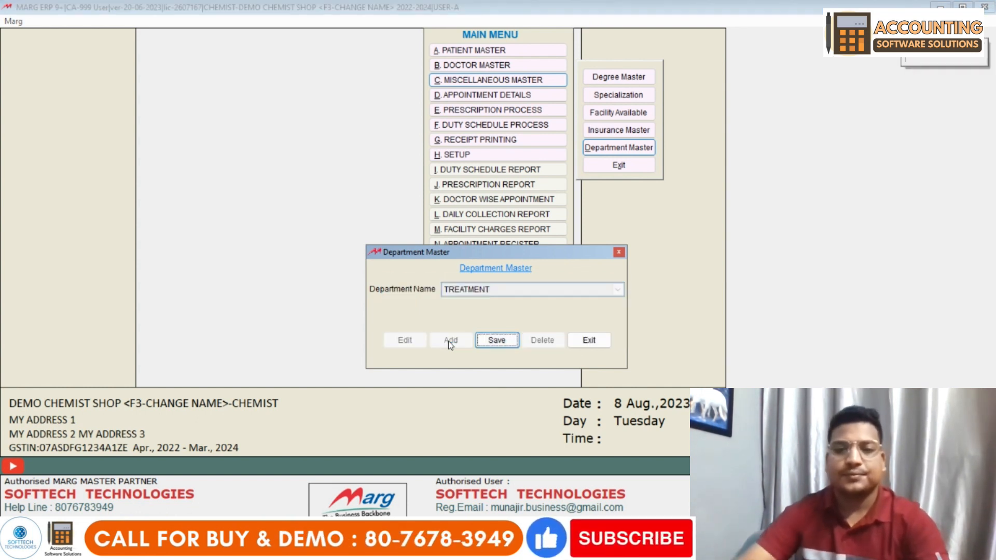
key("Return")
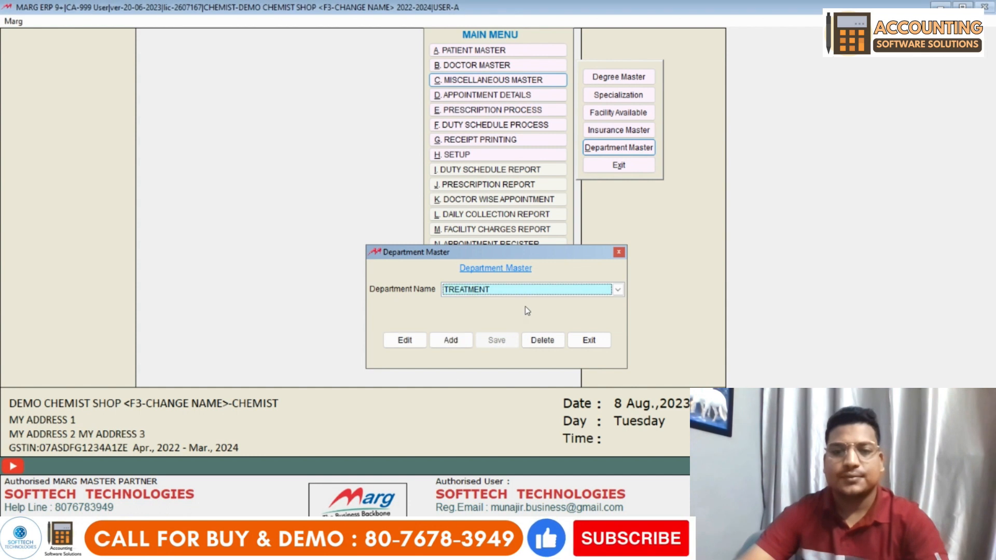
- Save the LAB department, check the department list, and close the department master
left_click(458, 343)
type("LAB")
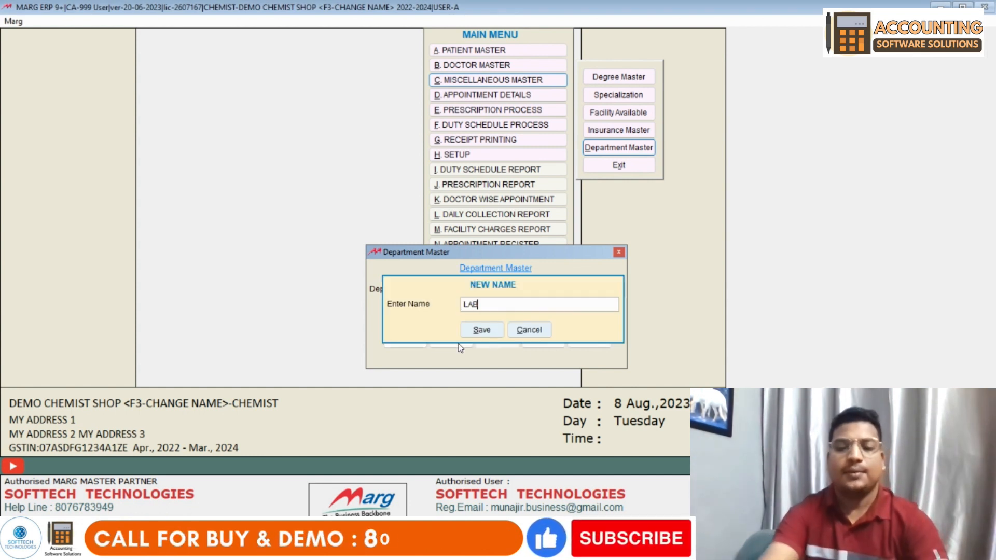
key("Return")
key("Return")
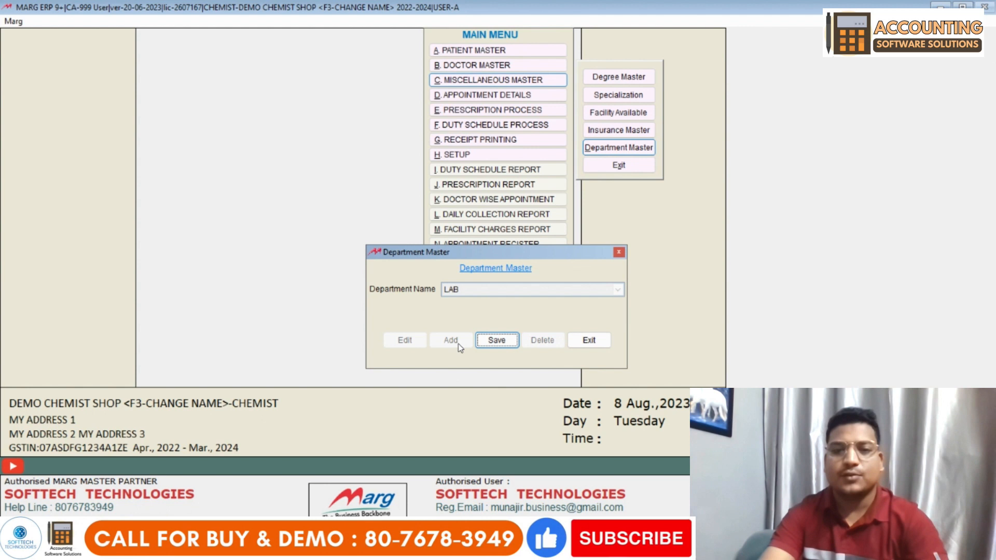
key("Return")
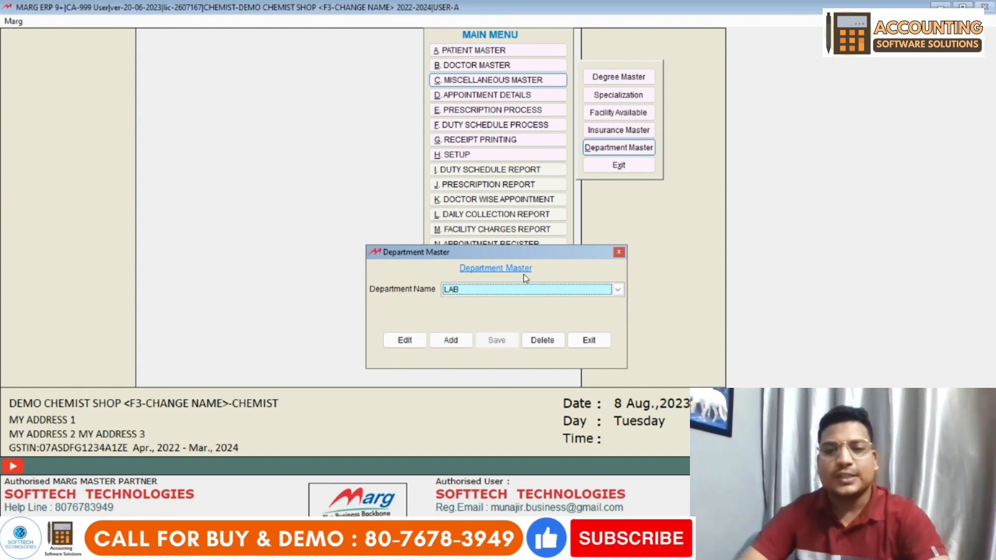
left_click(524, 289)
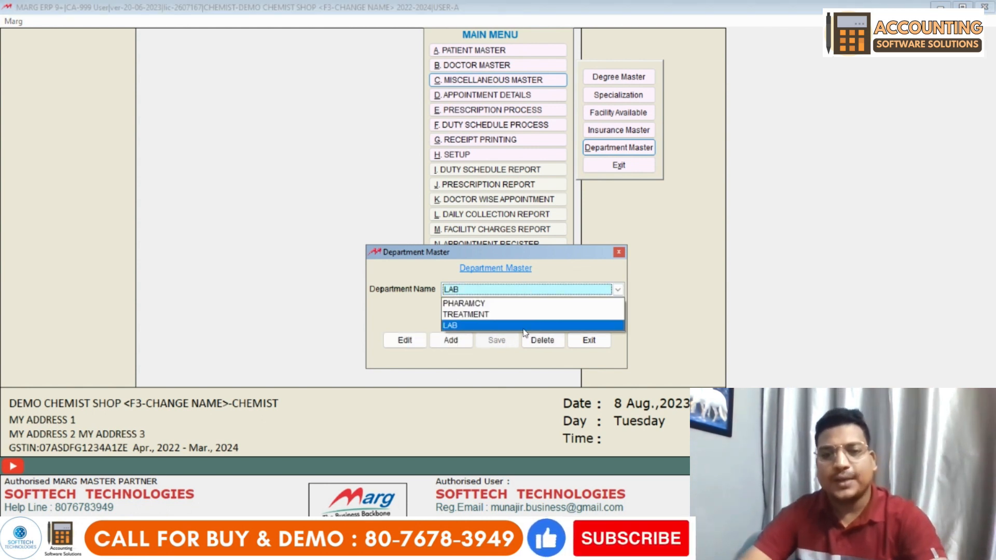
left_click(379, 303)
left_click(597, 344)
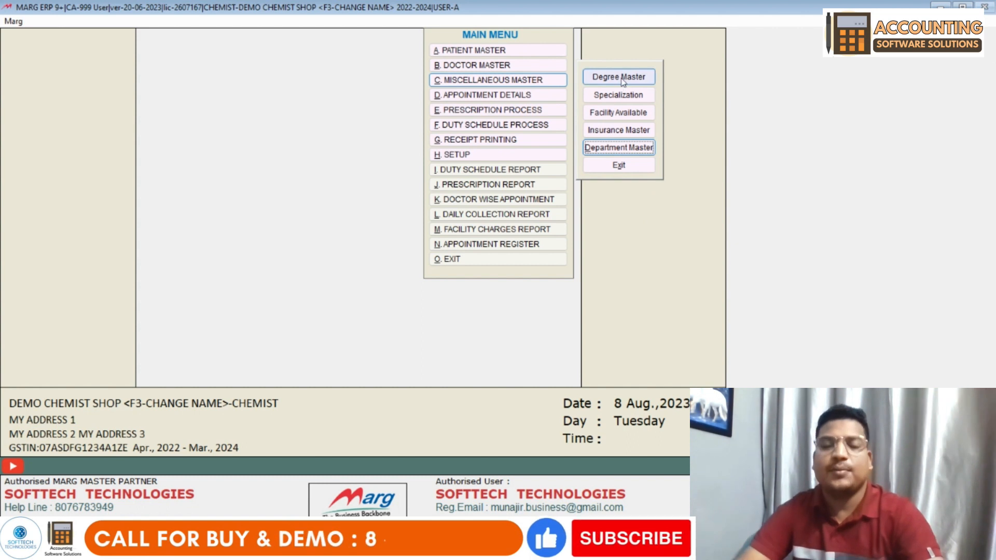
left_click(620, 166)
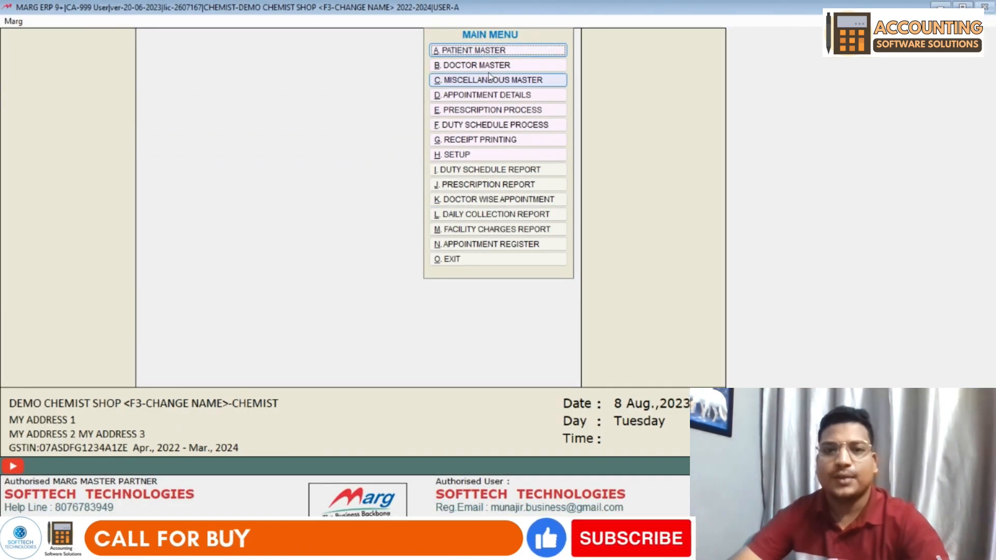
- Close the Miscellaneous Master submenu and open the Doctor Master form
left_click(489, 79)
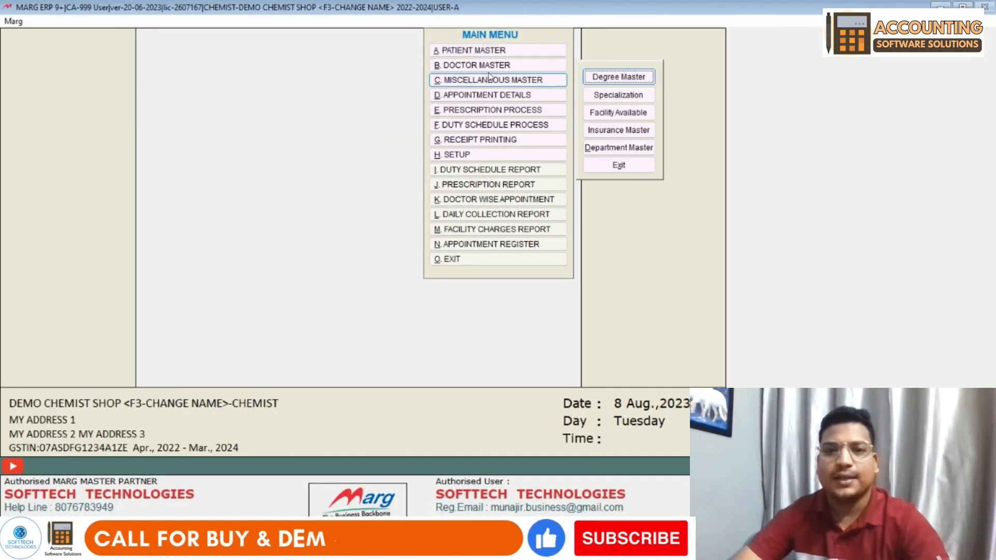
left_click(618, 162)
left_click(464, 66)
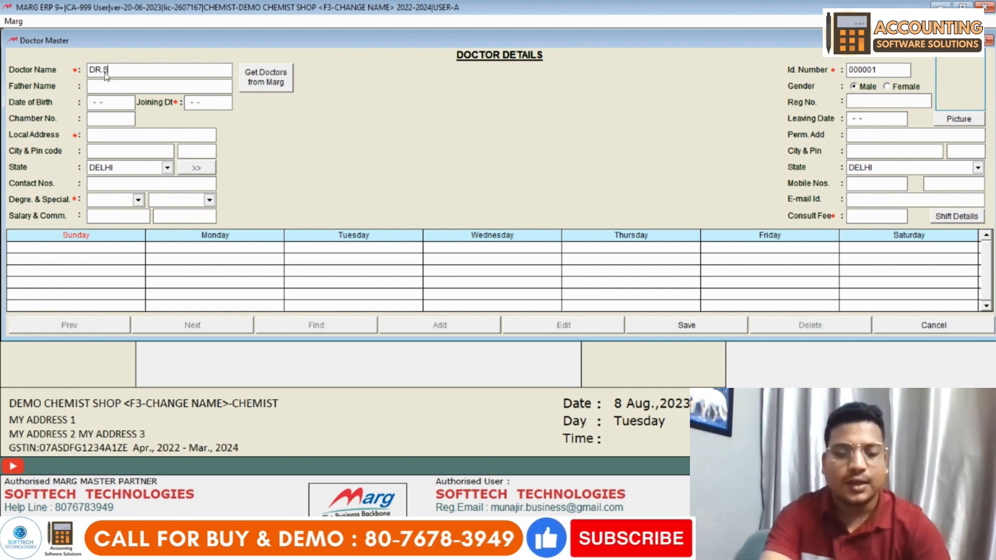
- Enter the doctor's name, father's name and joining date 01-04-2022
type("VERMA")
key("Return")
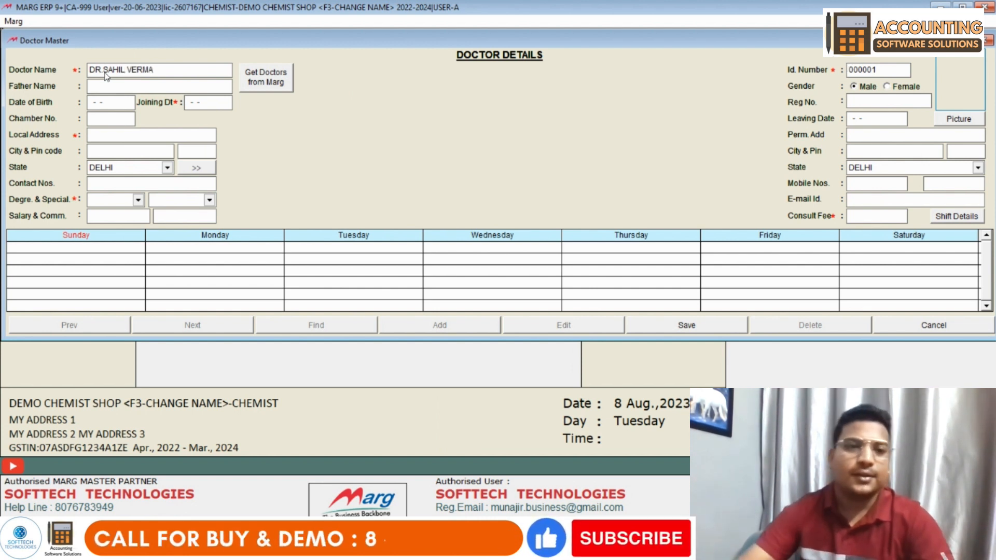
left_click(101, 87)
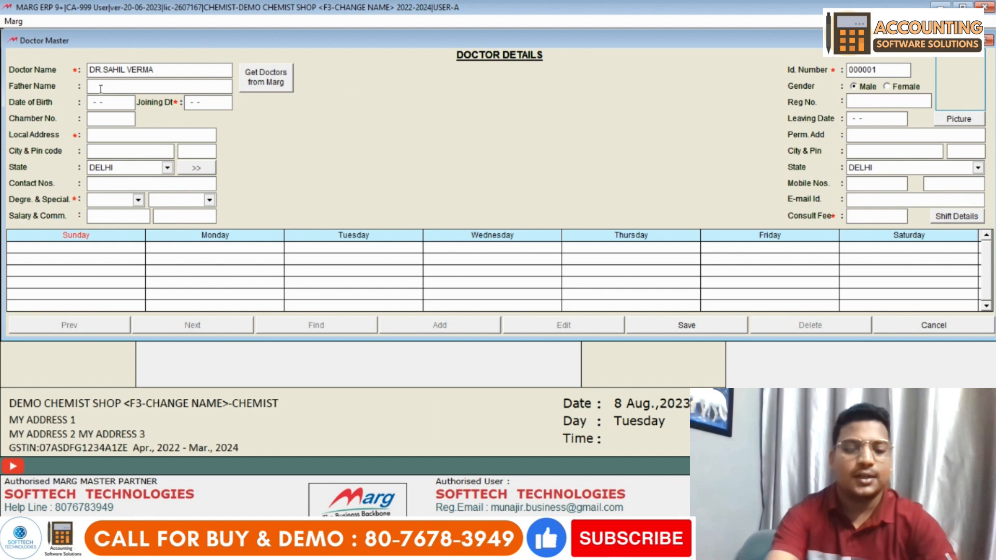
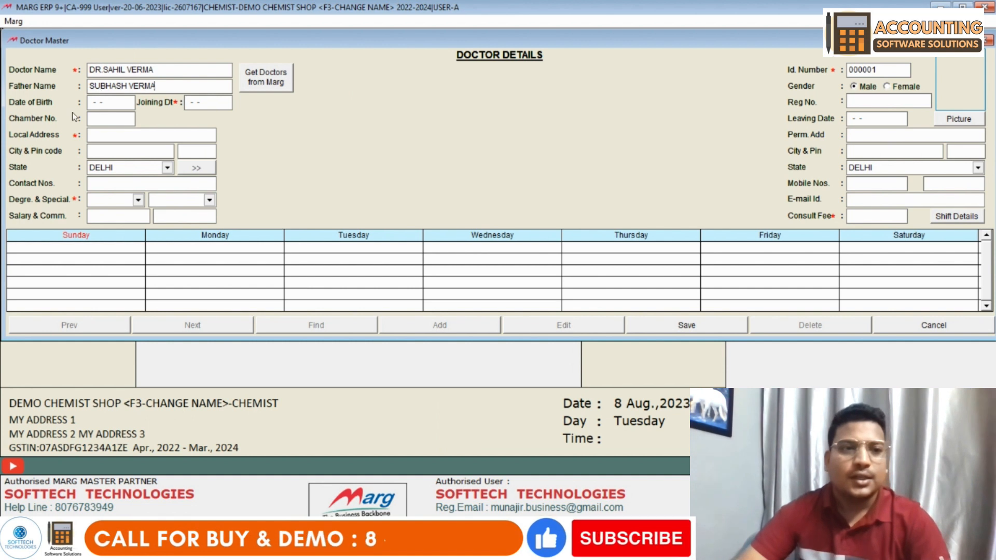
key("Return")
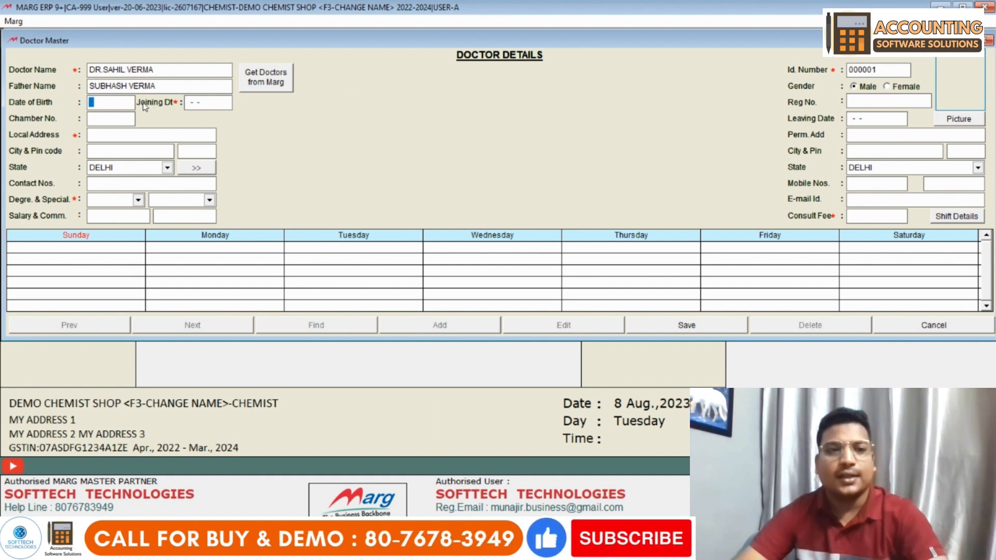
left_click(187, 103)
type("01-04-")
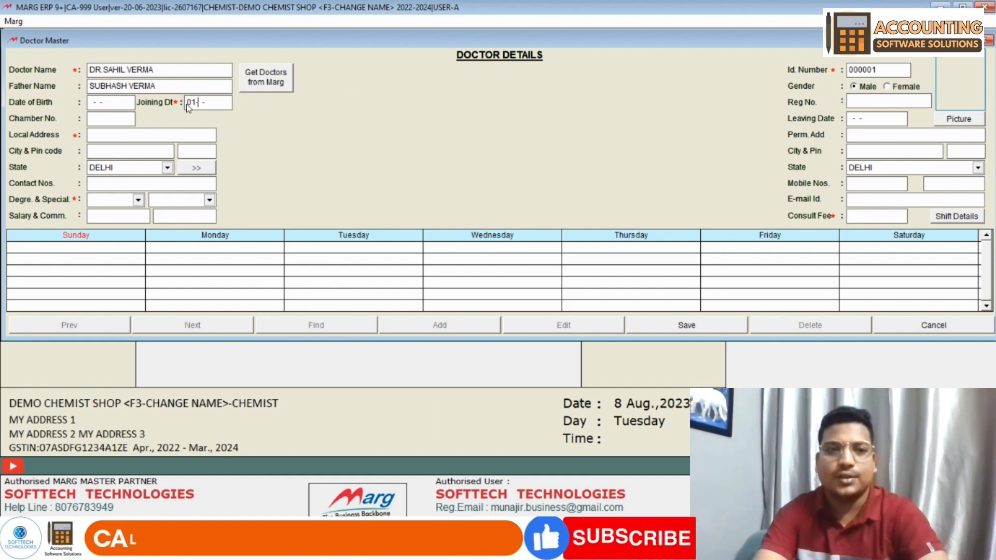
type("2022")
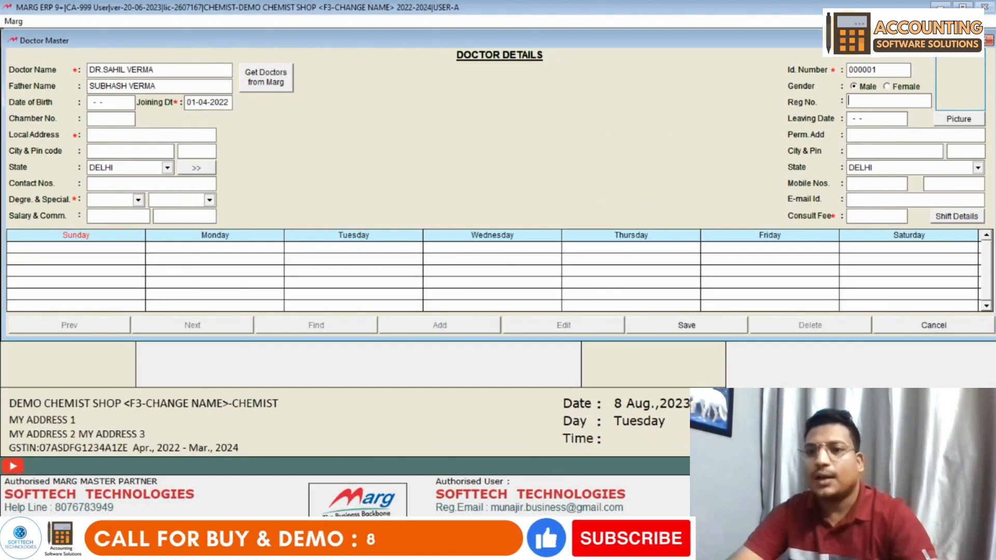
- Keep the doctor's gender as male and enter the registration number
left_click_drag(889, 67, 870, 67)
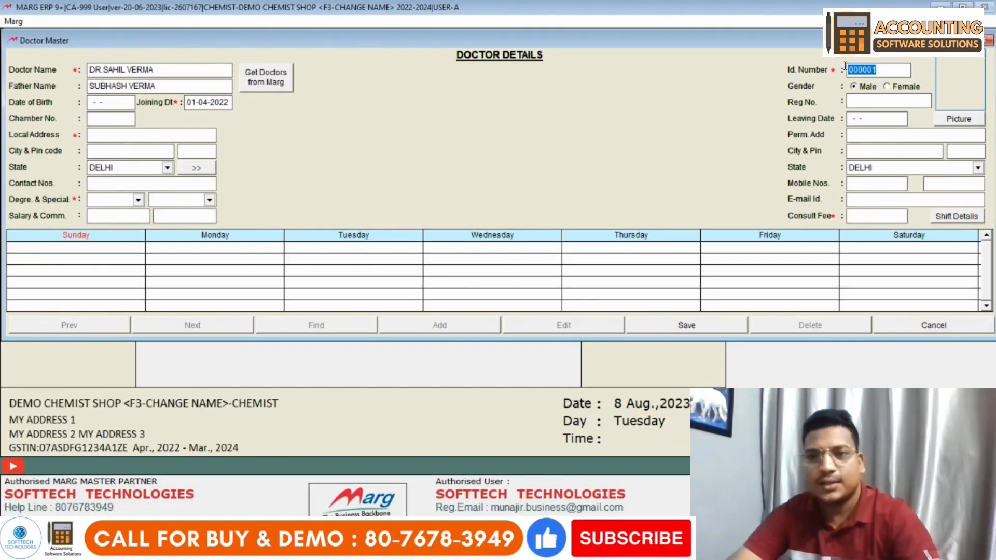
left_click(864, 92)
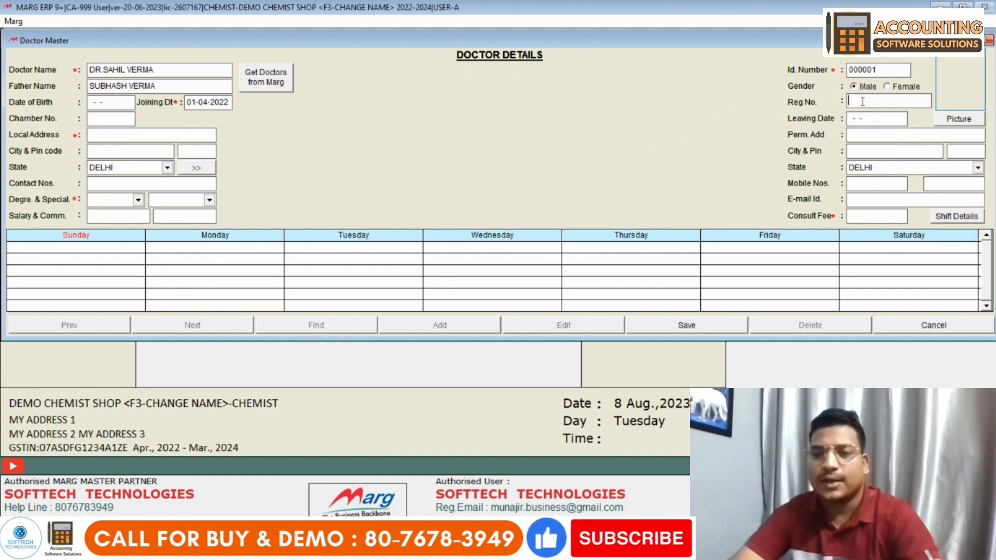
left_click(862, 101)
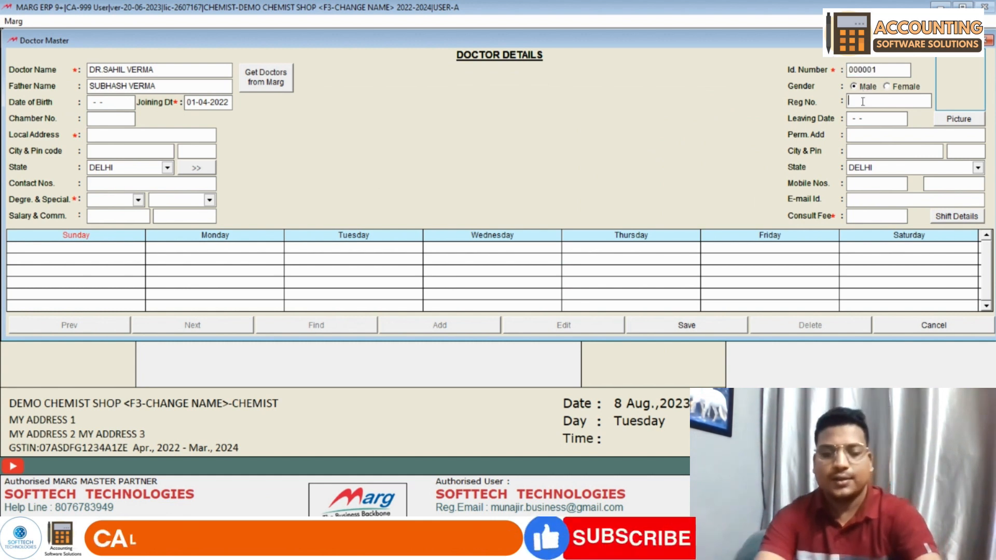
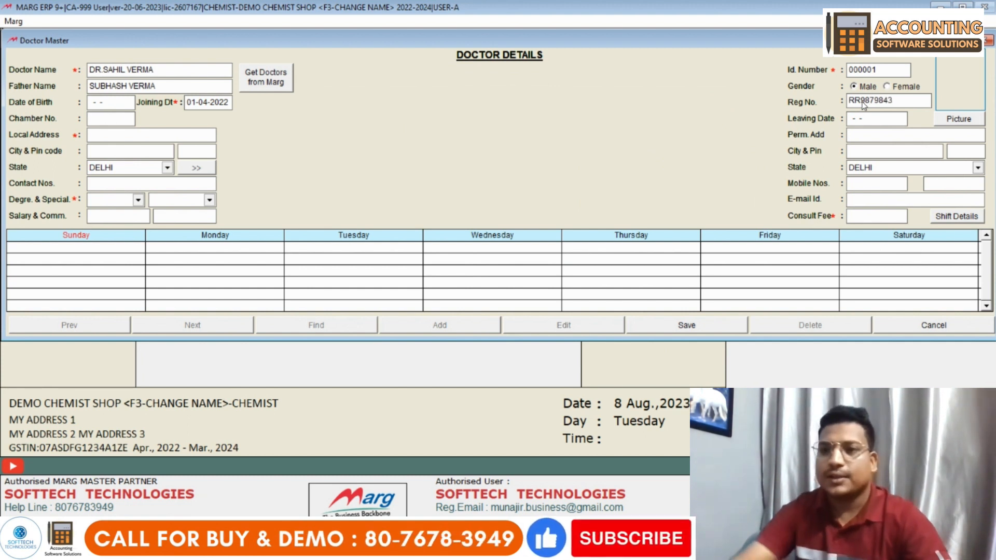
left_click(960, 120)
- Attach the calculator-icon image from Downloads as the doctor's picture
left_click(498, 316)
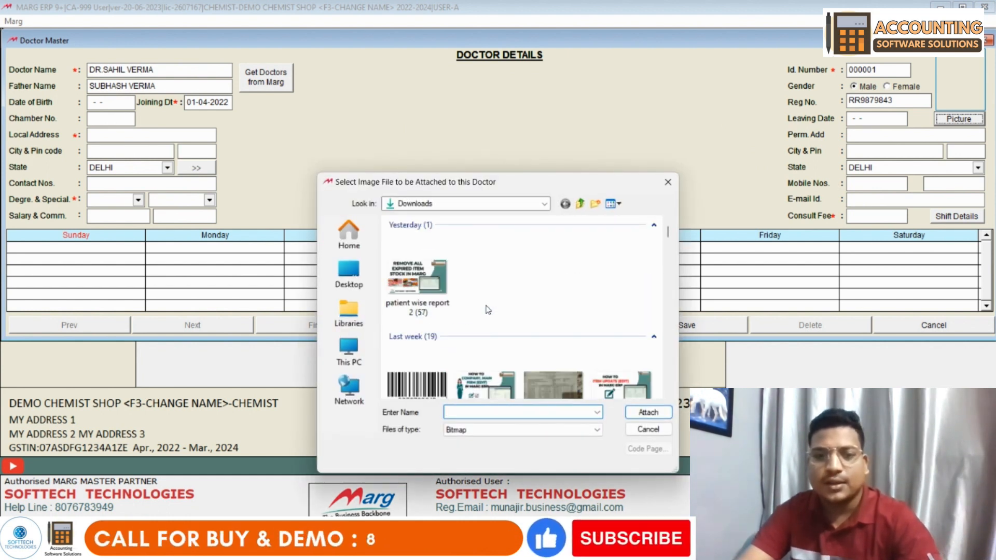
scroll(515, 299, "down", 3)
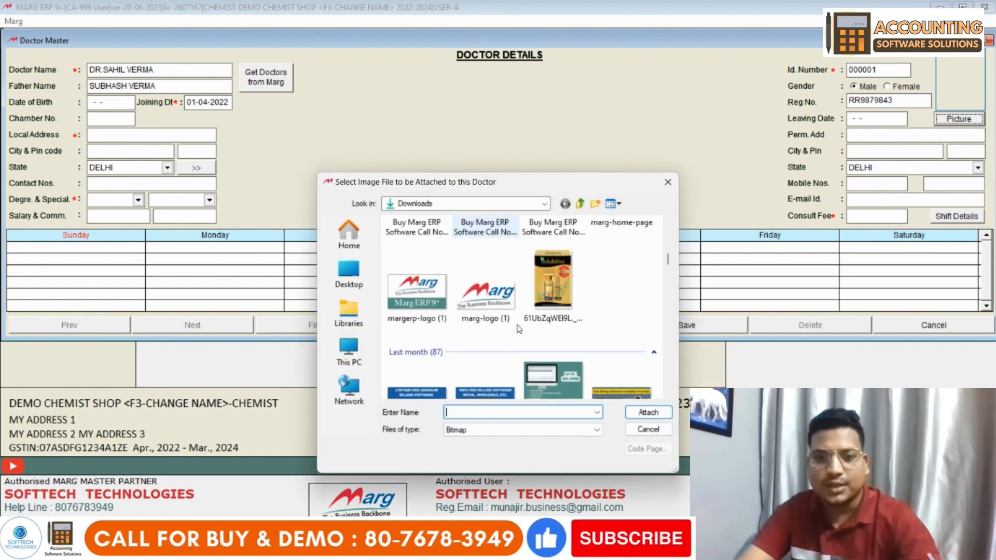
scroll(614, 281, "down", 2)
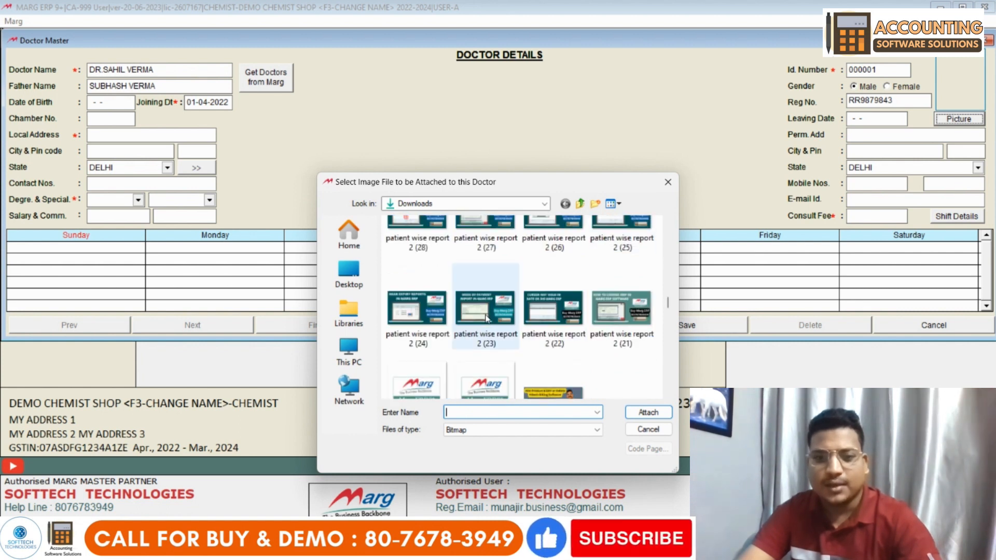
scroll(519, 311, "down", 3)
scroll(442, 315, "down", 1)
double_click(440, 322)
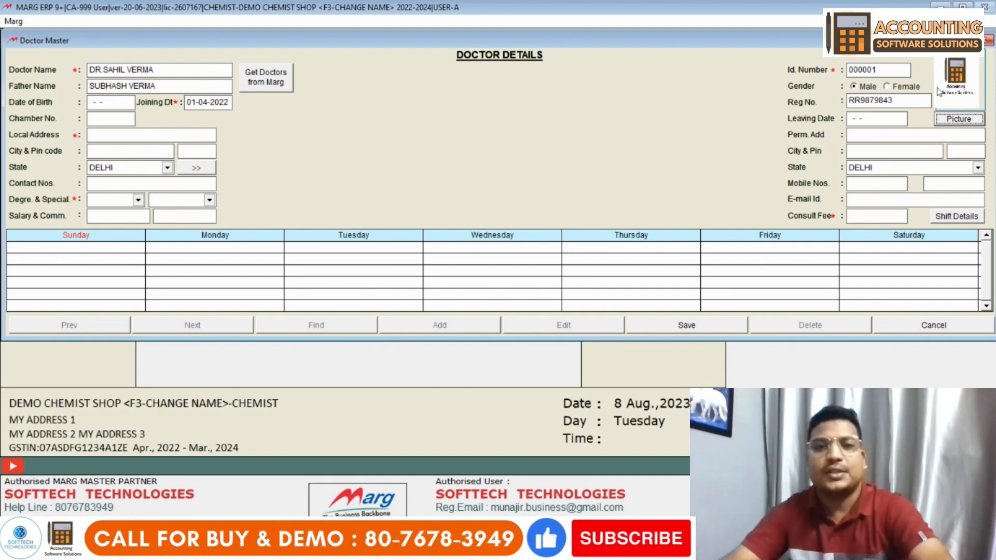
- Fill in the doctor's address with state DELHI and the contact number, then list degrees
left_click(851, 118)
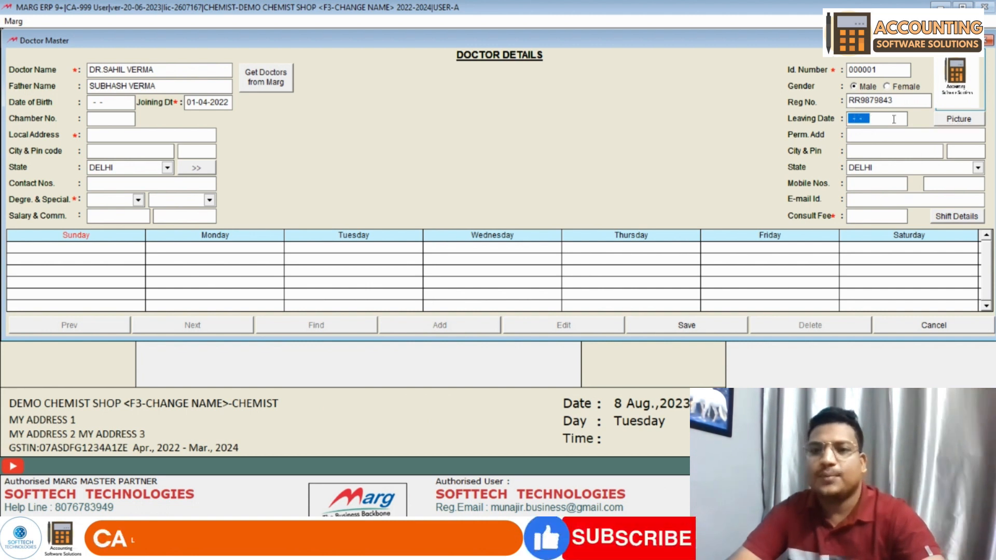
left_click(885, 136)
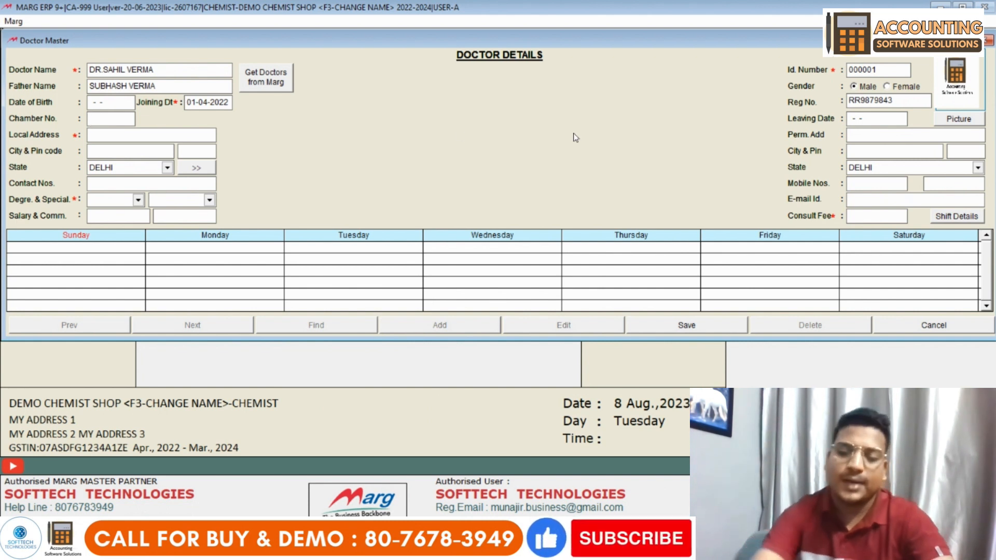
type("45")
key("Return")
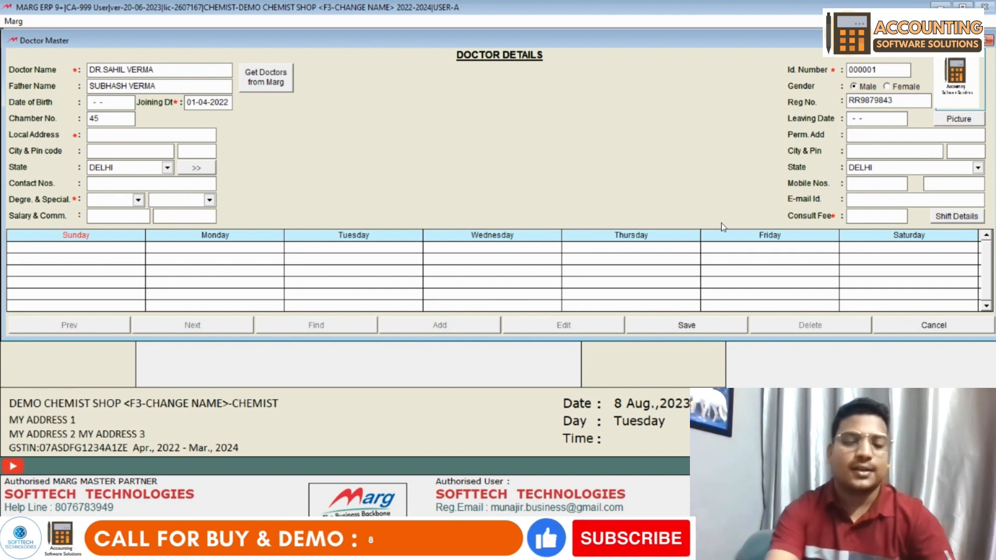
type("DELHI INDIA")
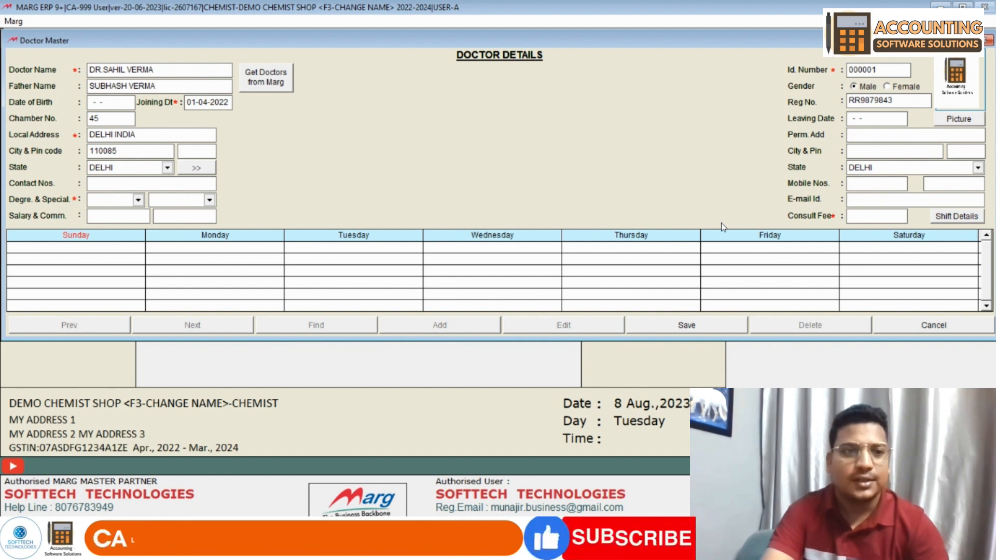
key("Return")
key("Return")
key("Return")
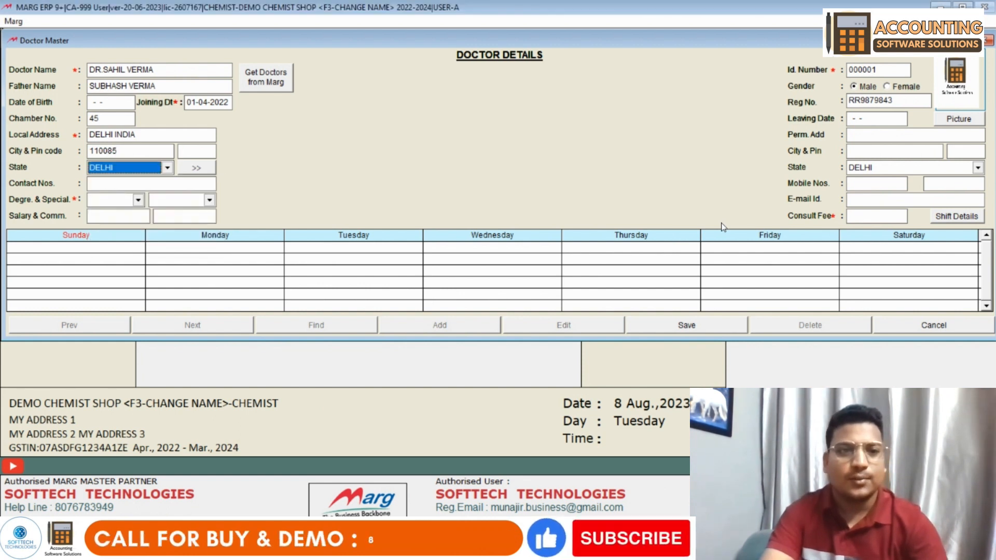
key("Return")
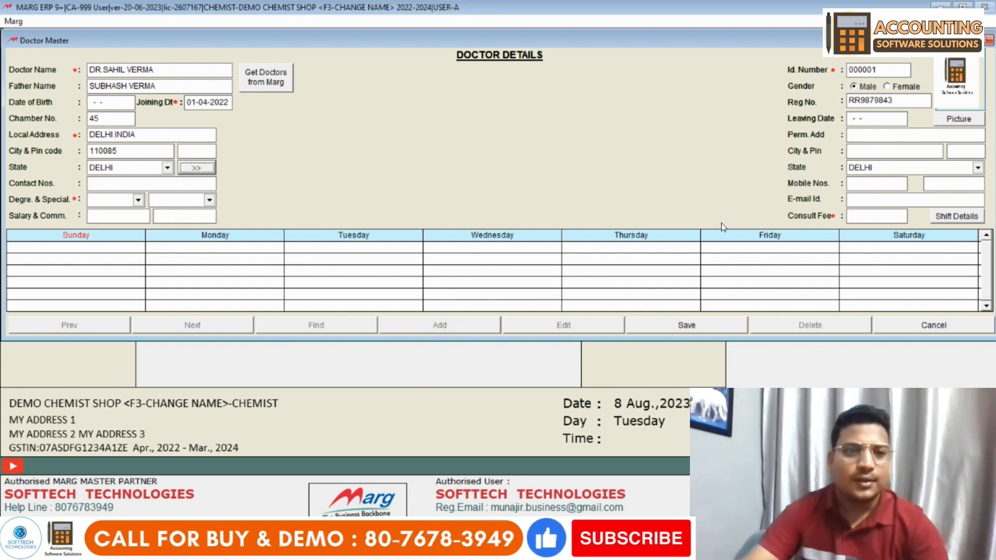
key("Return")
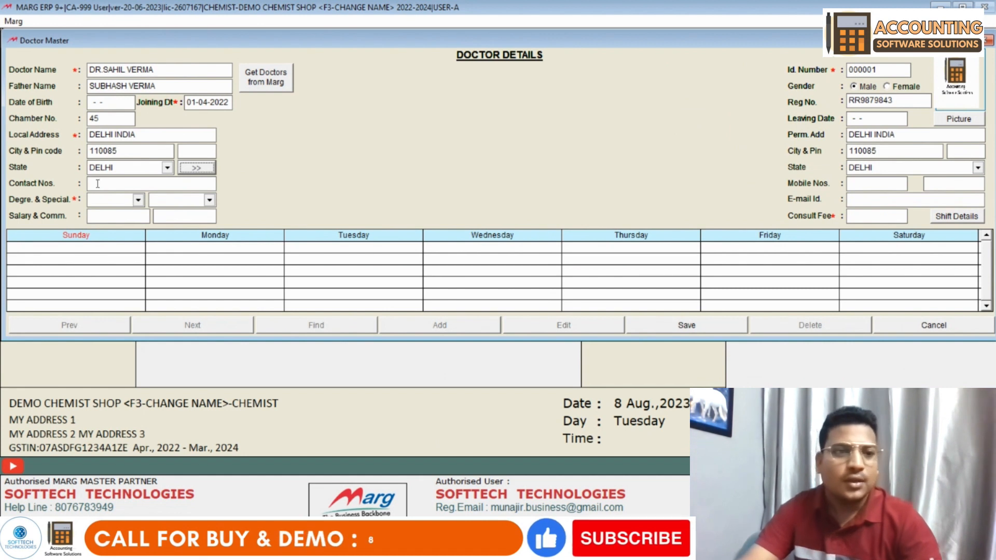
left_click(97, 183)
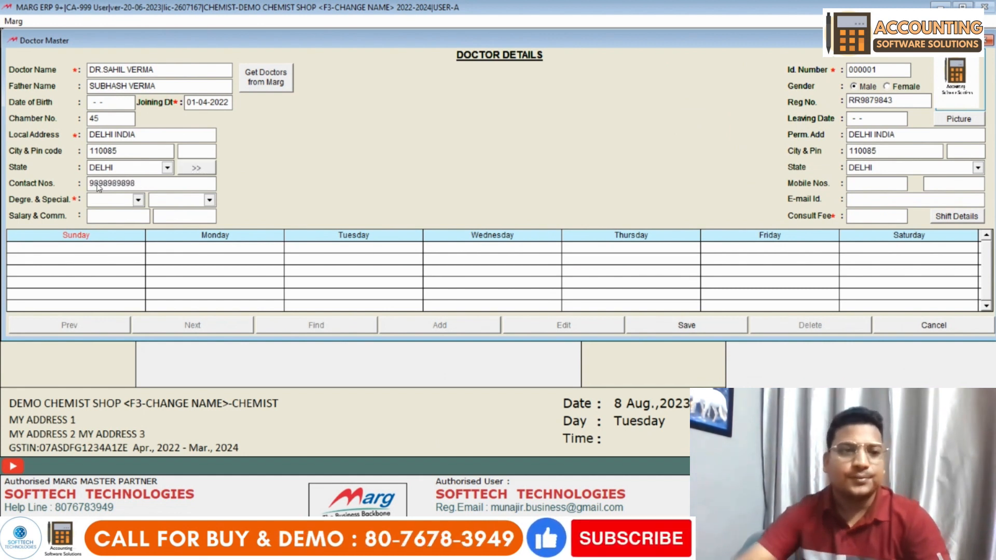
left_click(113, 200)
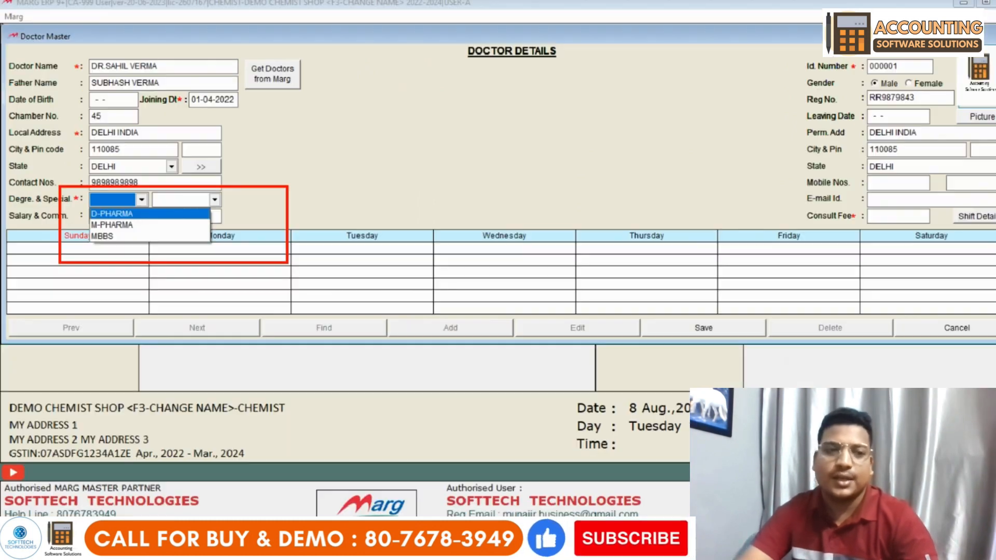
- Choose degree MBBS and specialization SKIN, leaving salary at 0
left_click(474, 324)
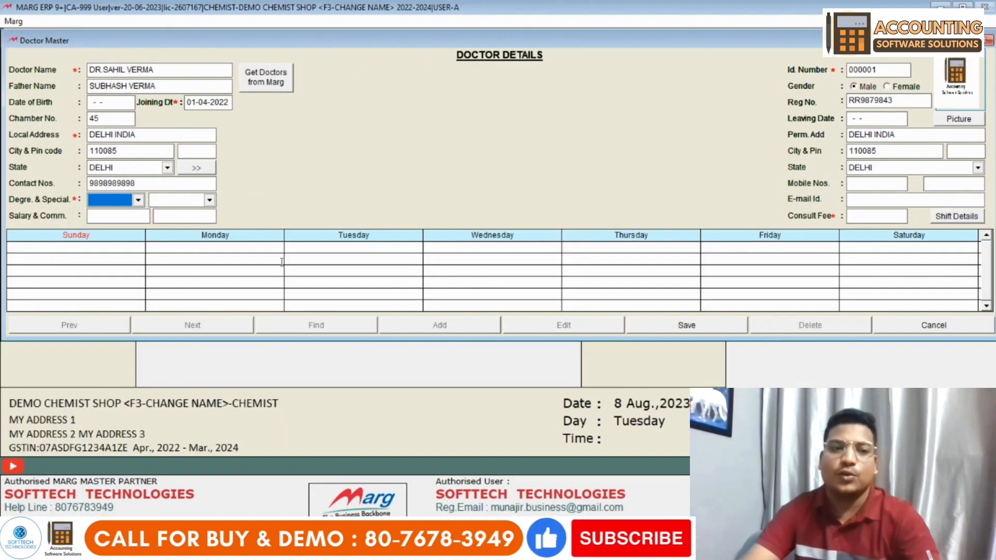
left_click(124, 206)
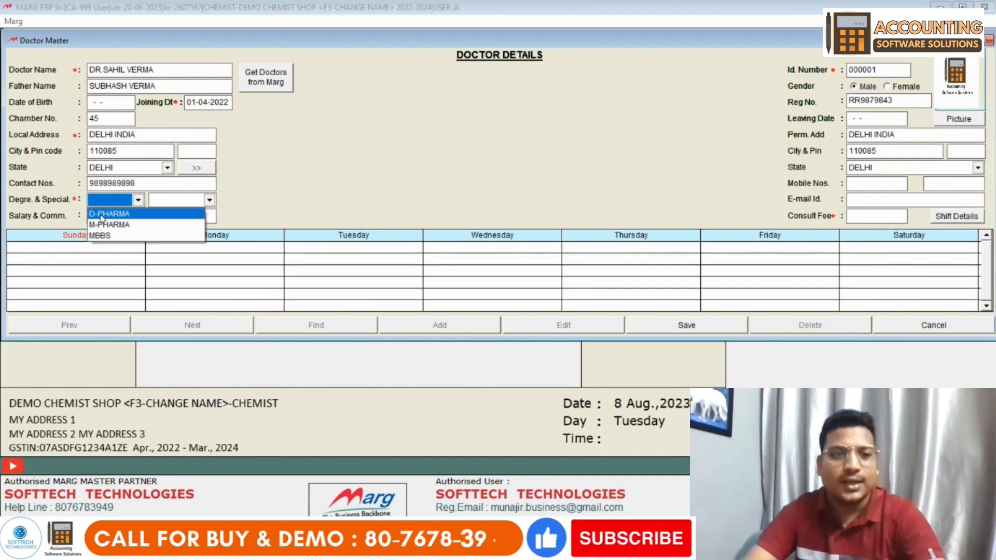
left_click(123, 235)
left_click(179, 201)
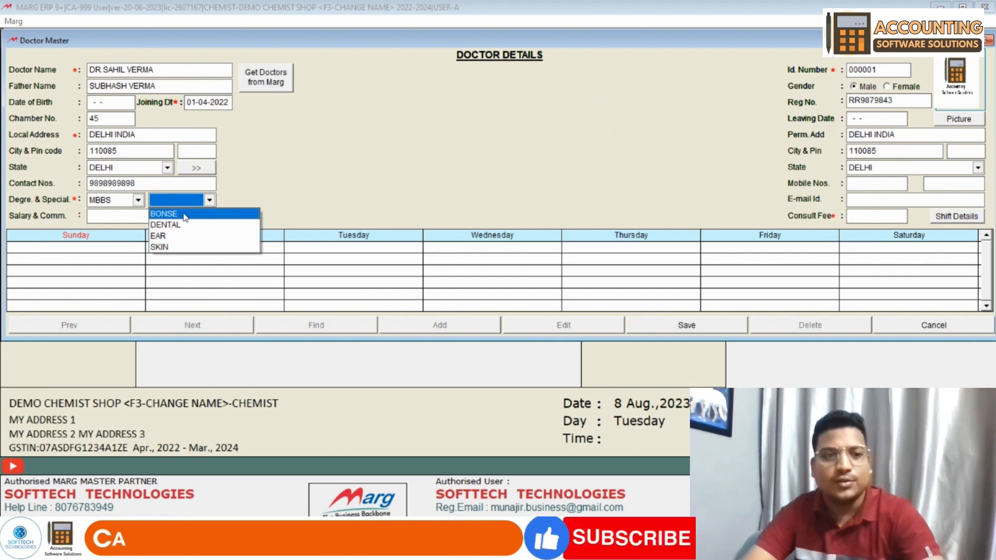
left_click(172, 247)
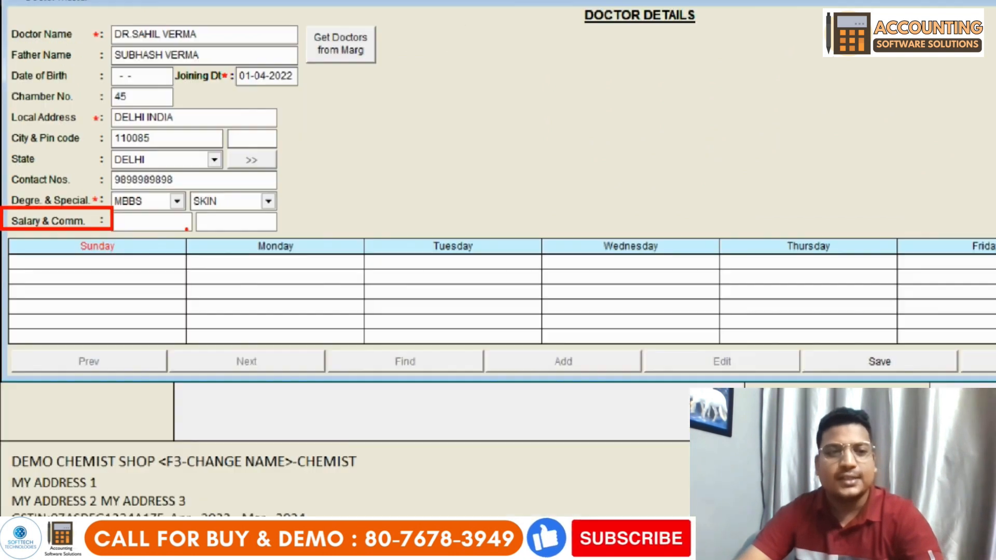
left_click(236, 240)
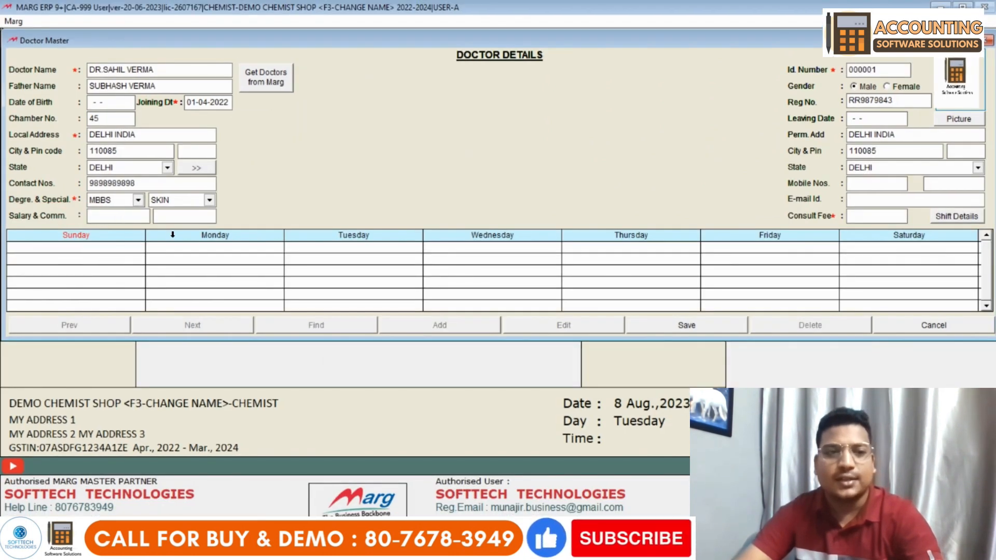
left_click(883, 185)
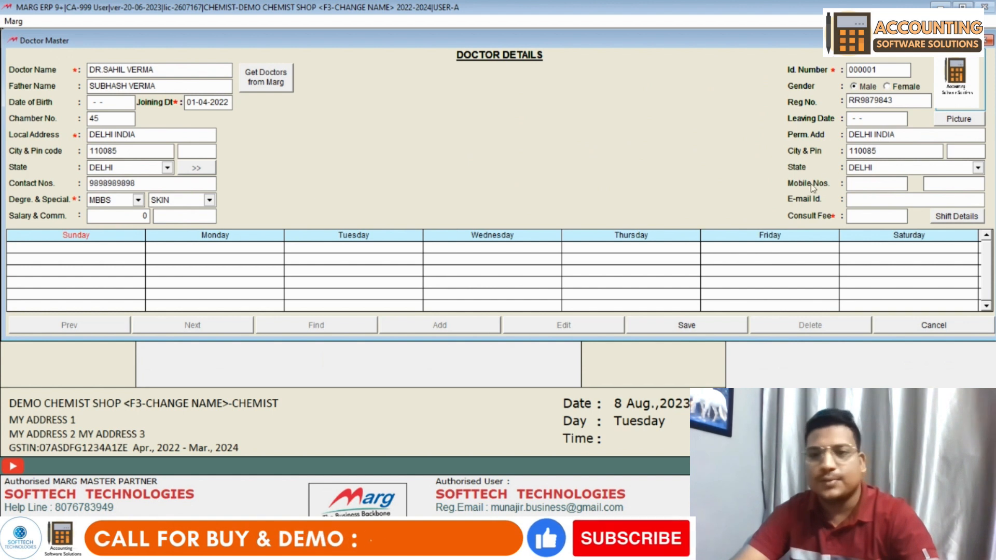
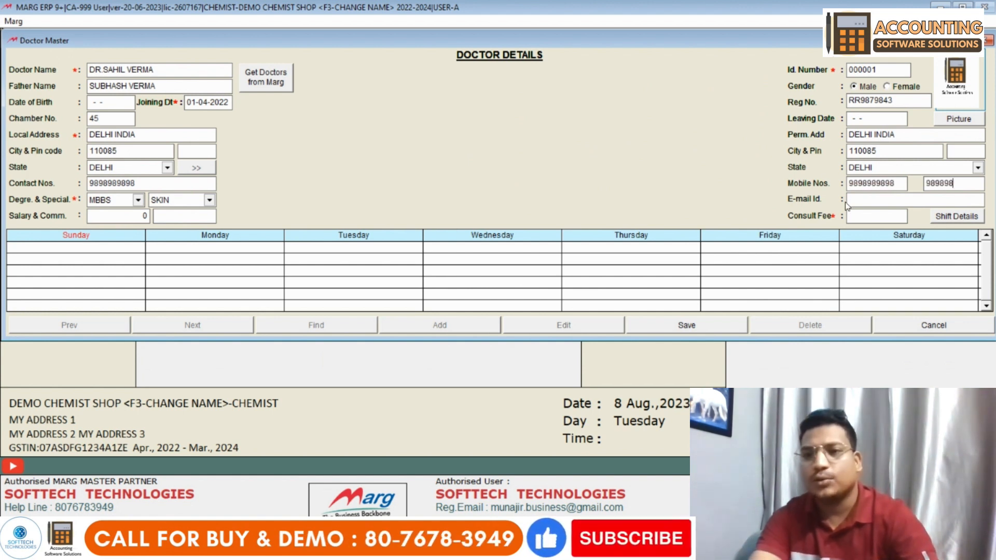
- Enter the doctor's mobile number, e-mail and a consult fee of 600
key("Return")
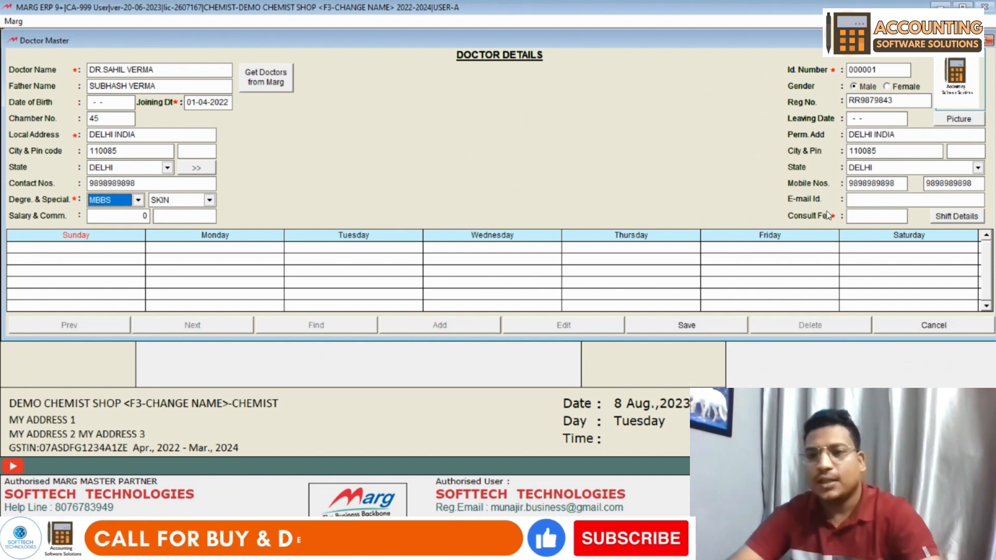
left_click(867, 202)
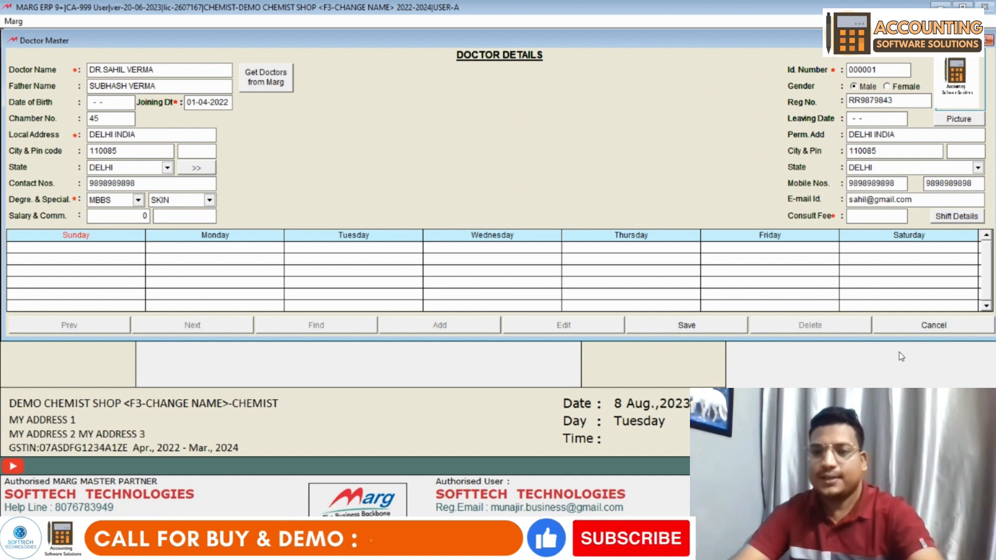
left_click(861, 214)
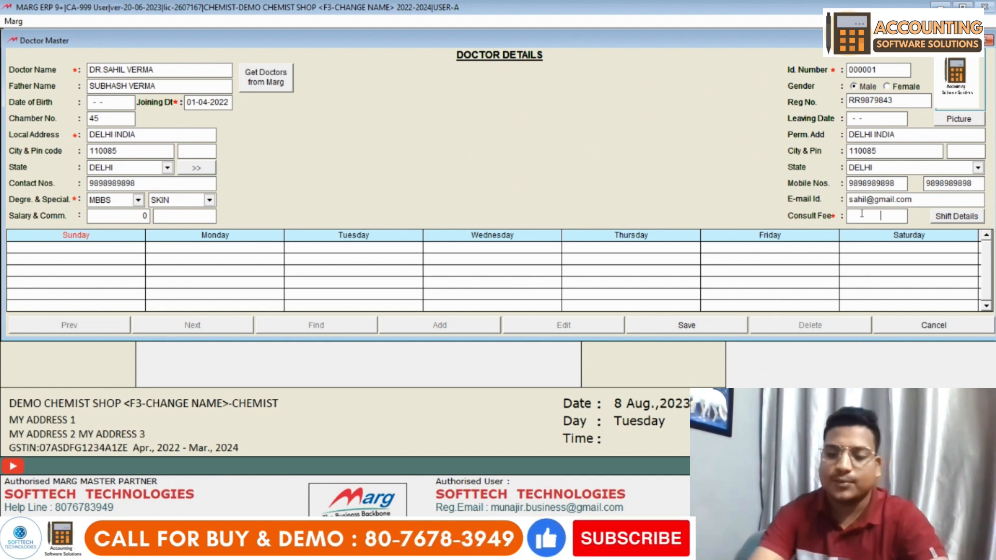
type("600")
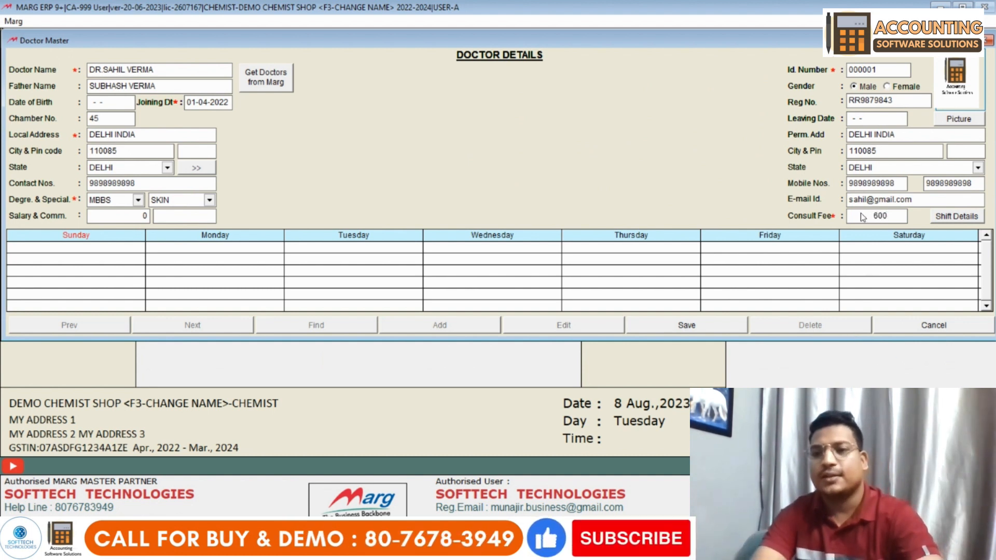
left_click(957, 218)
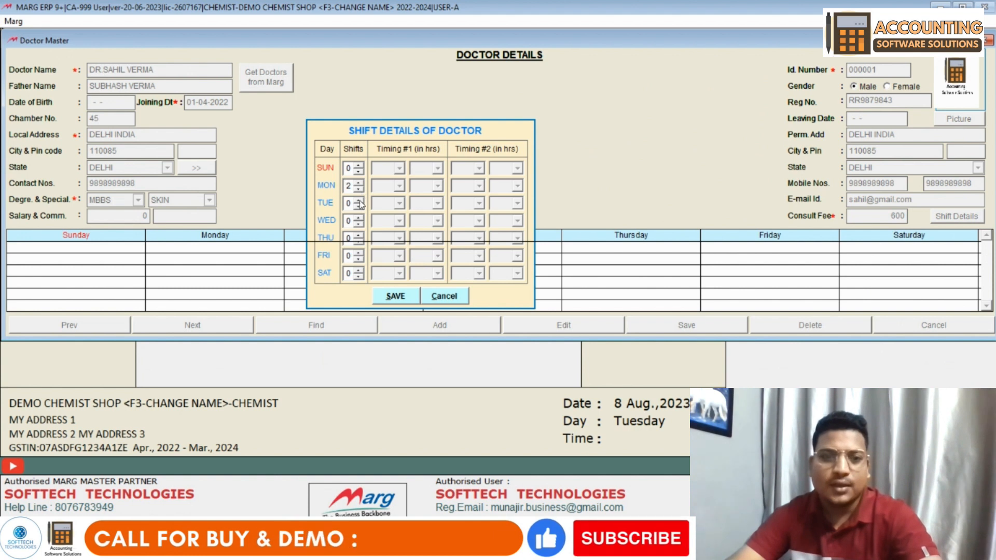
- Give Tuesday and Wednesday one shift and fill in Monday's two shift times
left_click(358, 200)
left_click(359, 218)
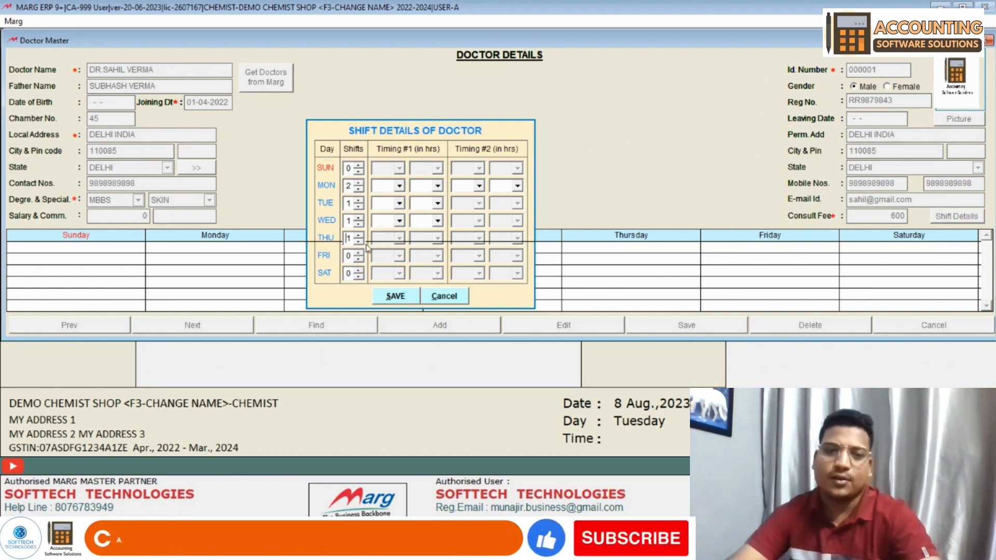
left_click(397, 187)
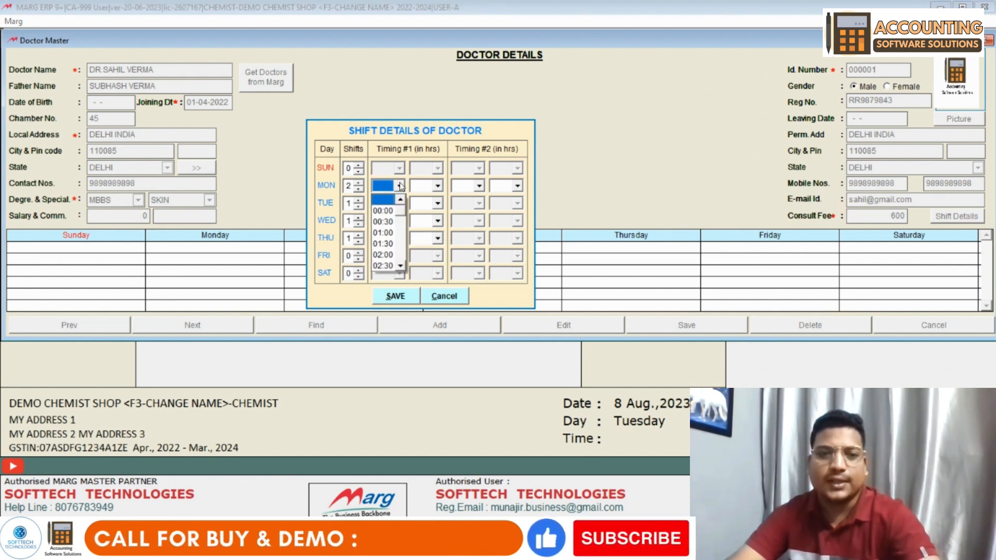
left_click(383, 233)
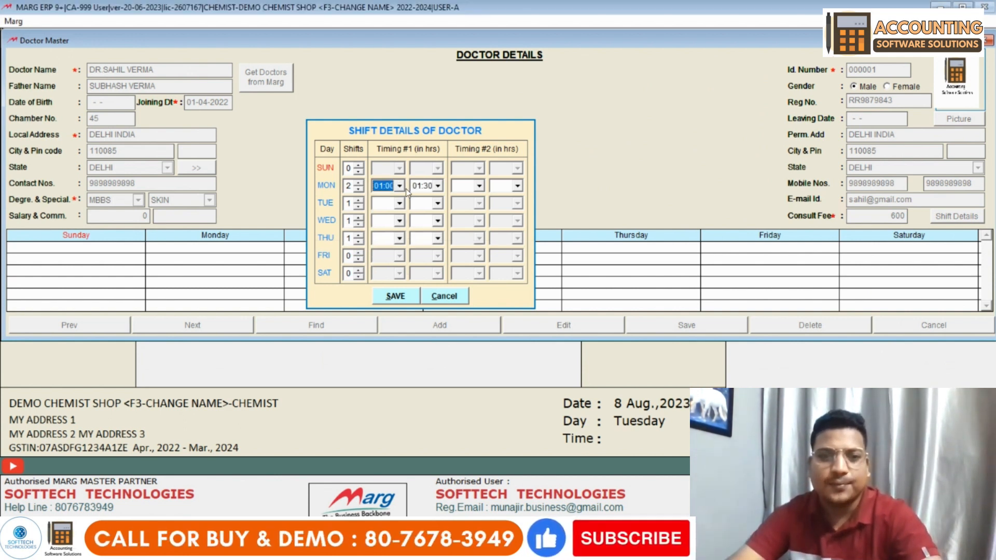
left_click(423, 191)
left_click(425, 263)
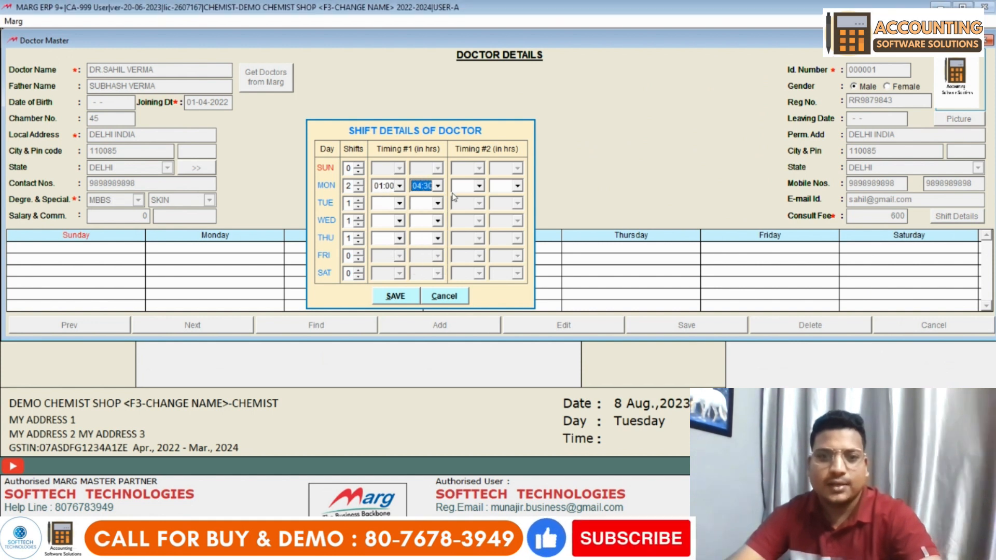
left_click(479, 187)
scroll(478, 254, "down", 5)
left_click(463, 244)
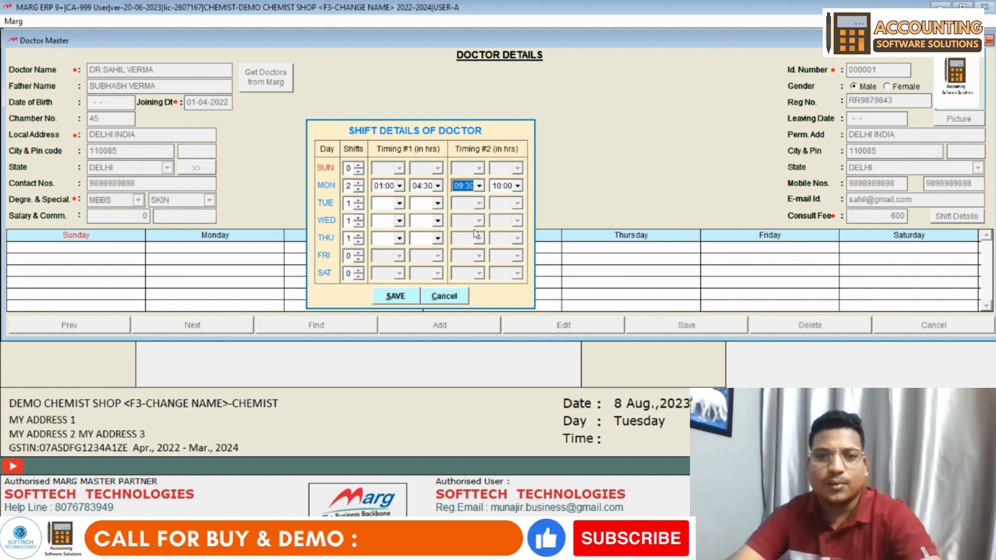
left_click(498, 187)
left_click(508, 238)
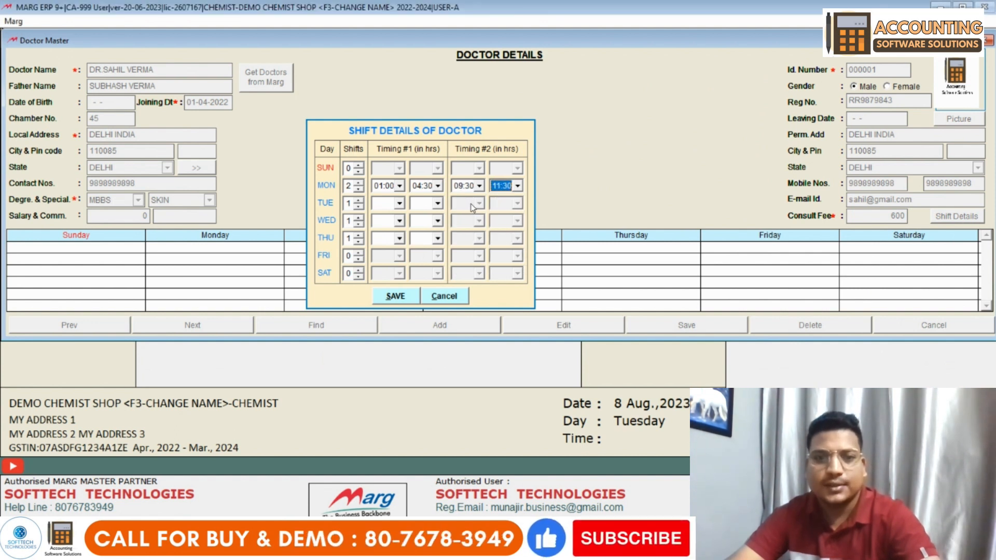
- Correct Monday's shifts to 13:00–15:00 and 18:00–22:00
left_click(397, 187)
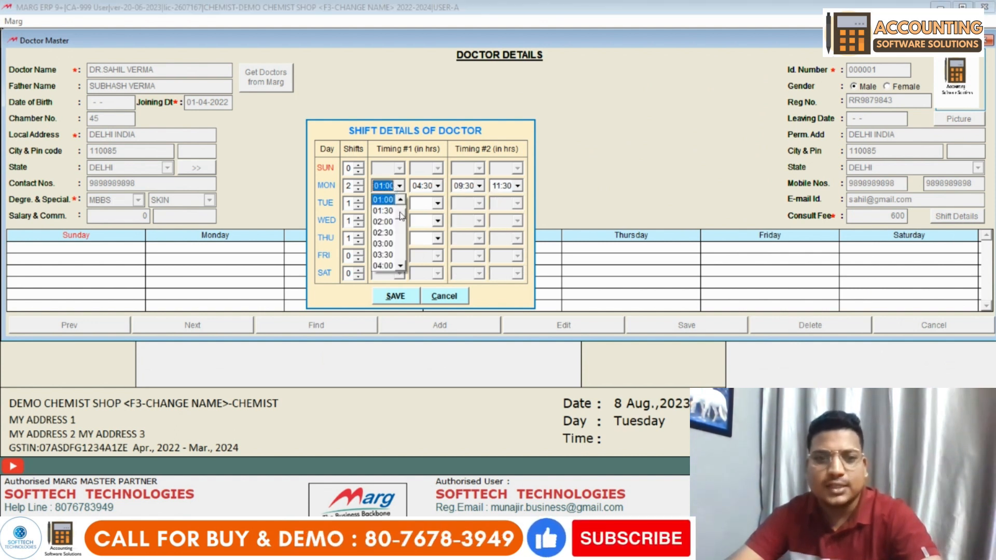
left_click_drag(401, 215, 407, 256)
left_click(401, 200)
left_click(402, 201)
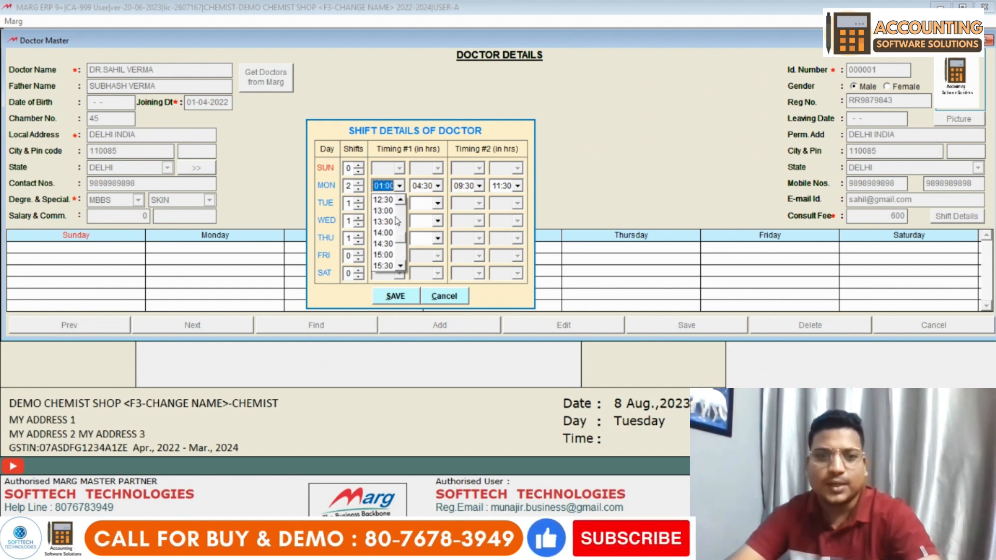
left_click(384, 211)
left_click(424, 185)
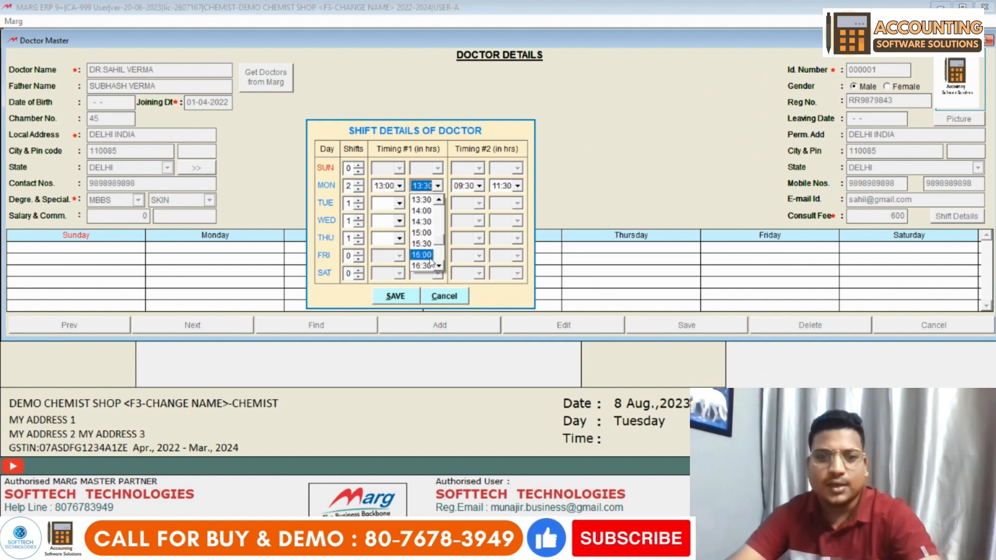
left_click(421, 232)
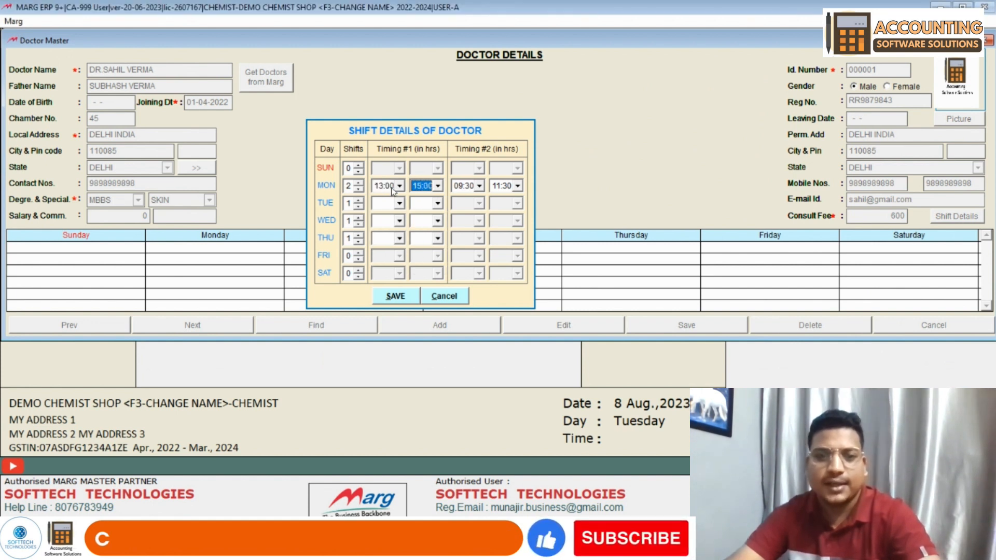
left_click(479, 186)
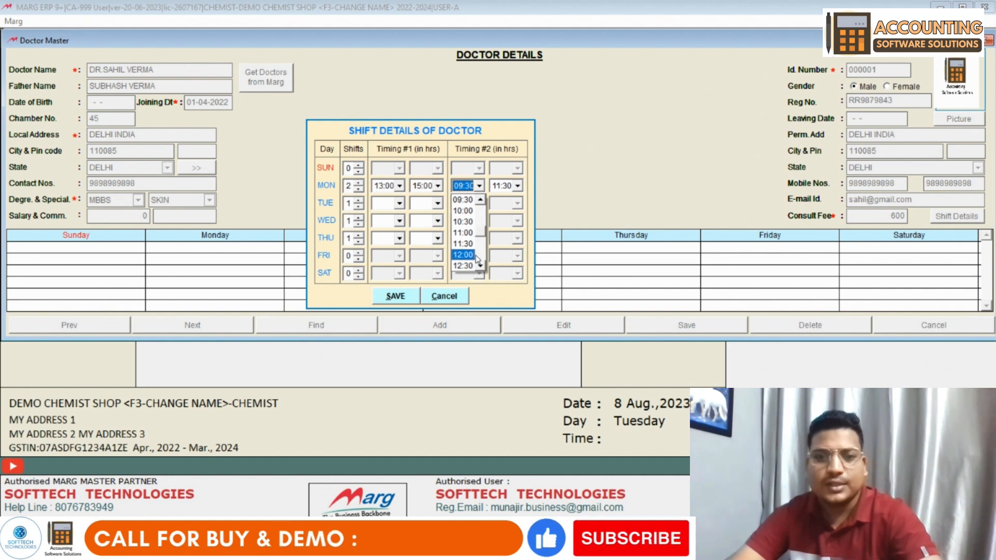
scroll(484, 265, "down", 3)
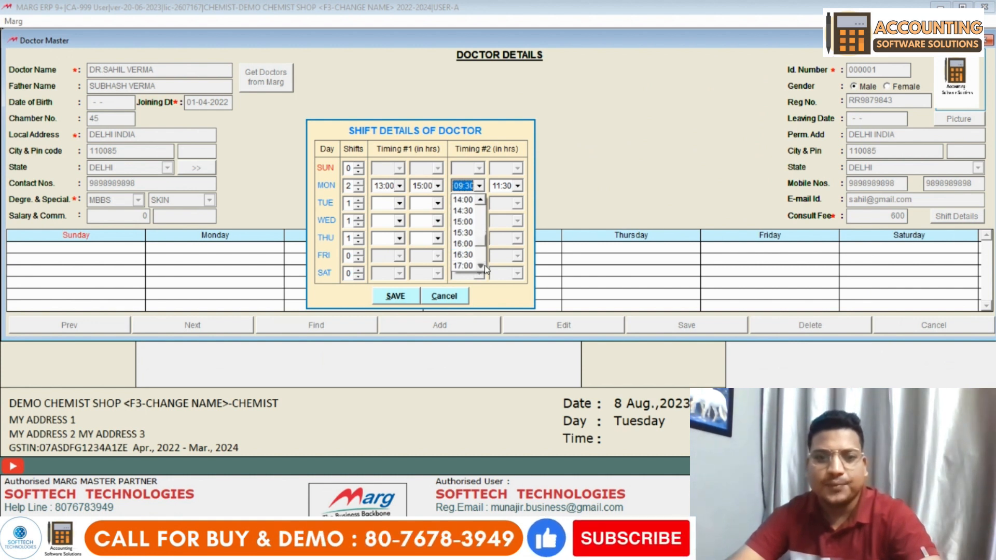
scroll(483, 265, "down", 4)
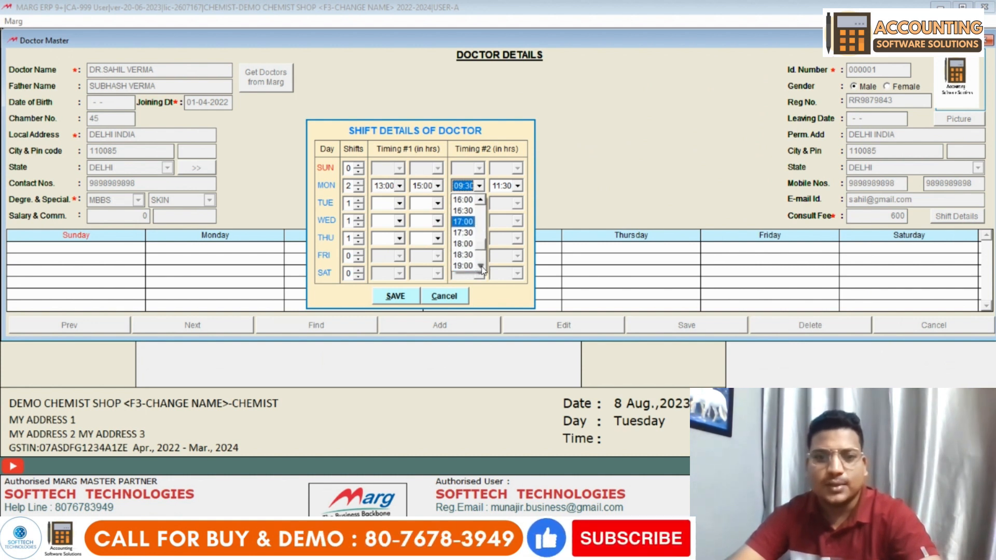
left_click(473, 244)
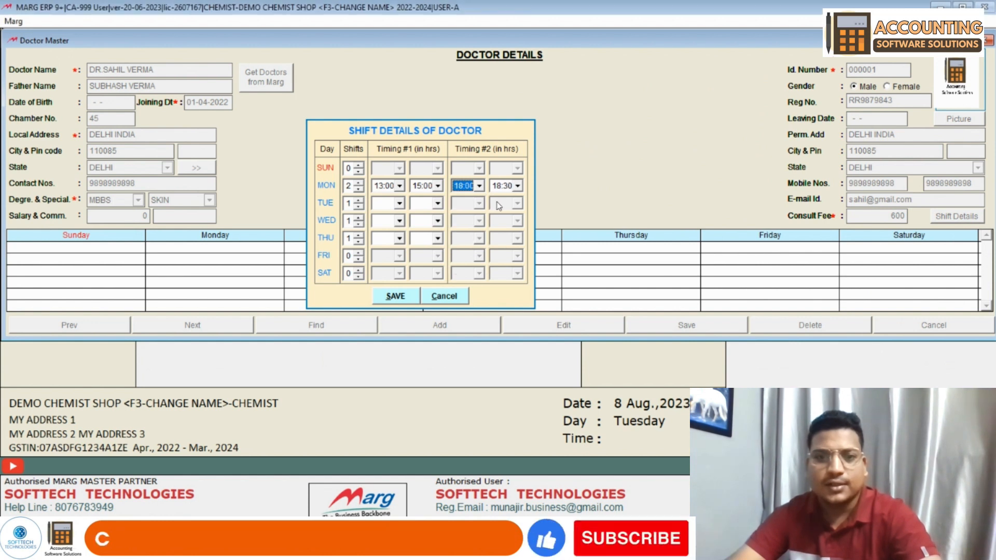
left_click(517, 185)
scroll(518, 267, "down", 2)
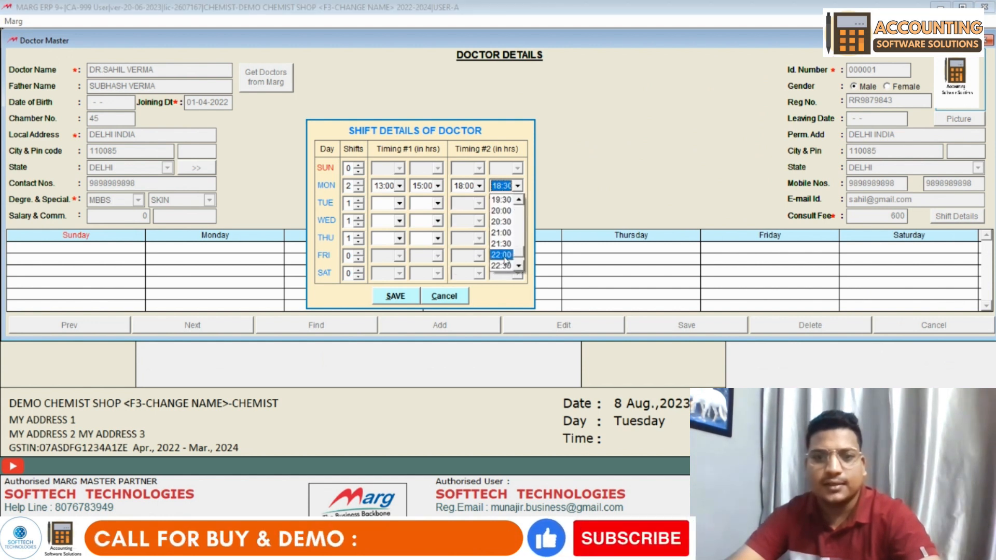
left_click(501, 255)
- Set the Tuesday–Thursday shift to 14:30–17:00 and save the weekly timings
left_click(399, 204)
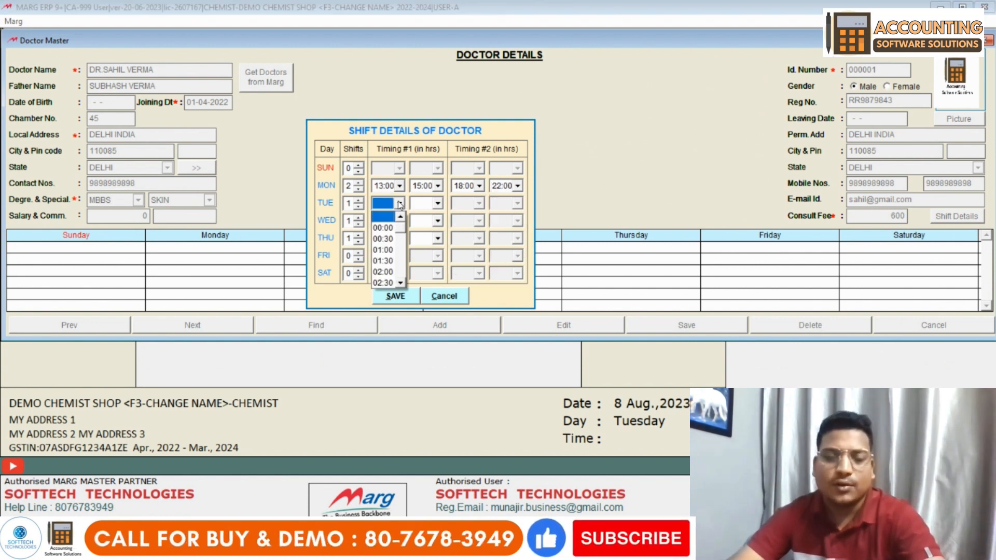
scroll(402, 284, "down", 3)
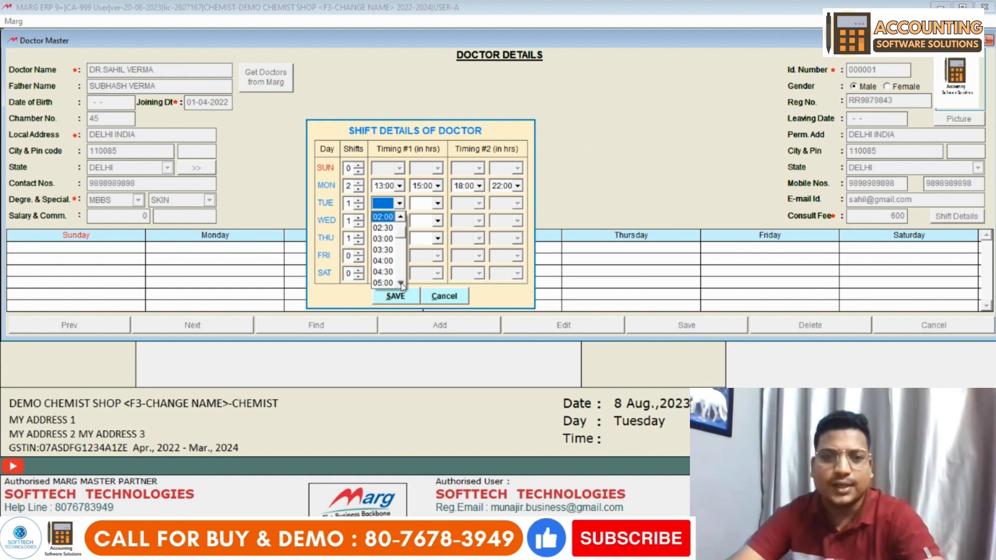
scroll(402, 284, "down", 6)
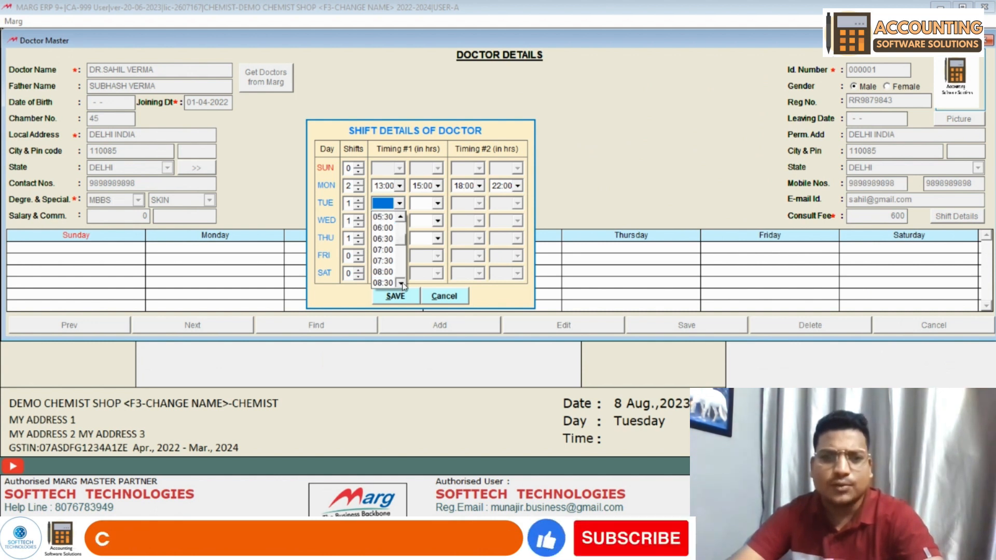
left_click(395, 261)
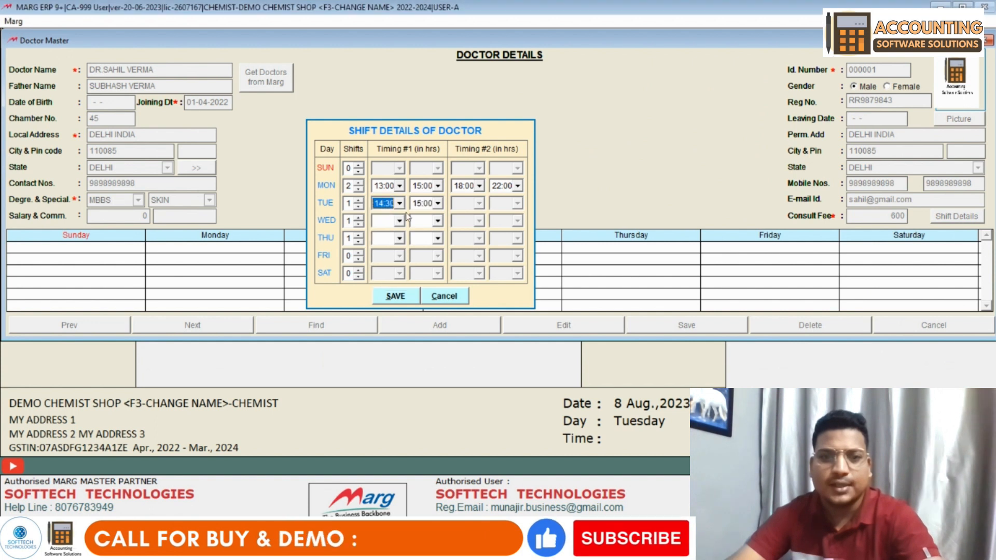
left_click(438, 203)
left_click(431, 261)
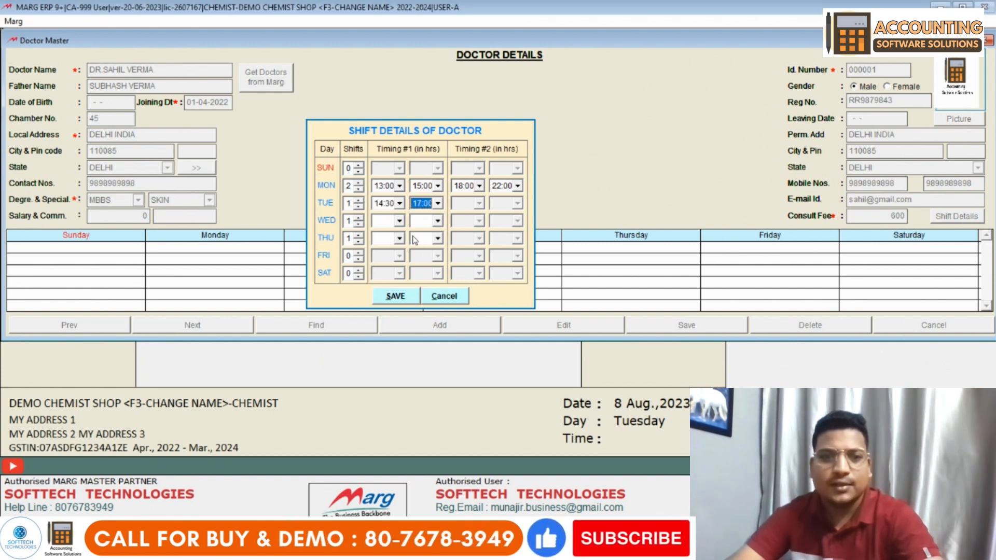
left_click(399, 221)
scroll(400, 298, "down", 3)
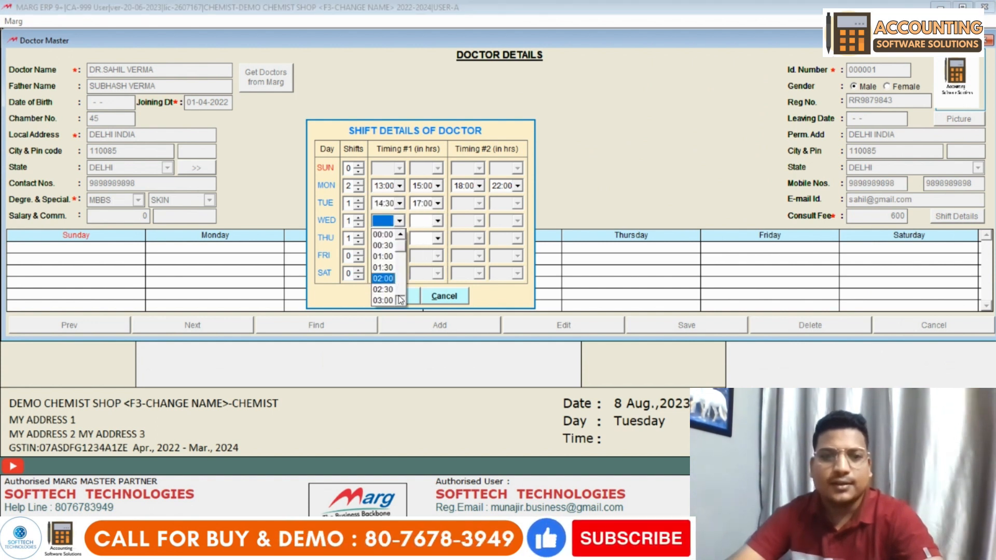
scroll(400, 299, "down", 2)
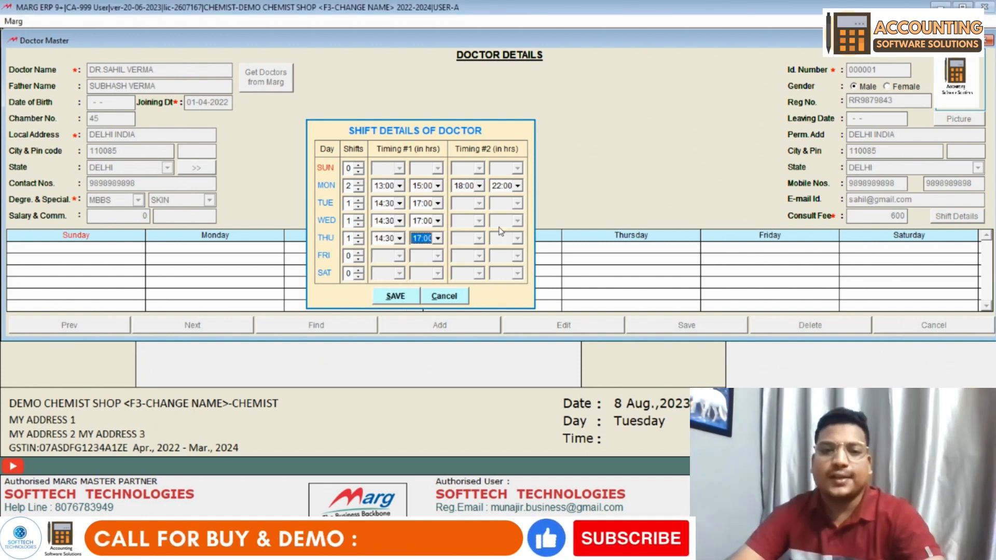
left_click(400, 300)
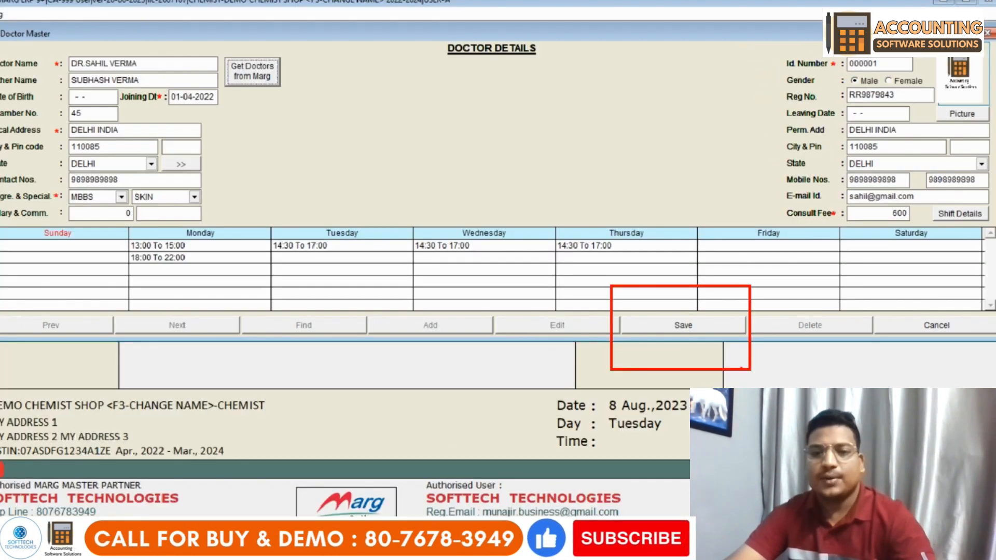
- Save the doctor's record with its Monday–Thursday shift timings and leave the Doctor Master
left_click(600, 330)
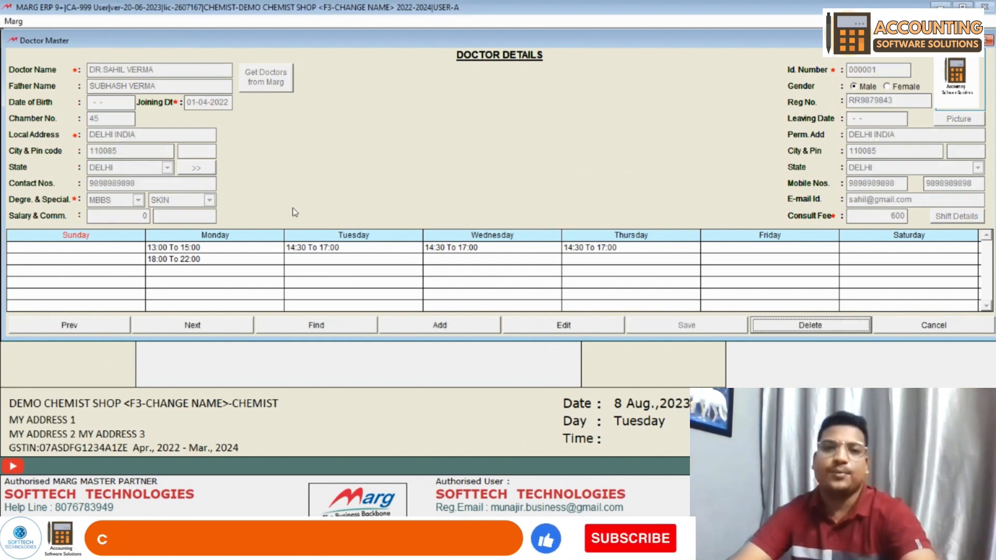
left_click(931, 331)
- Exit the Doctor Master, try the Patient Master, and dismiss the 'Please enter Duty Schedule' warning
left_click(480, 317)
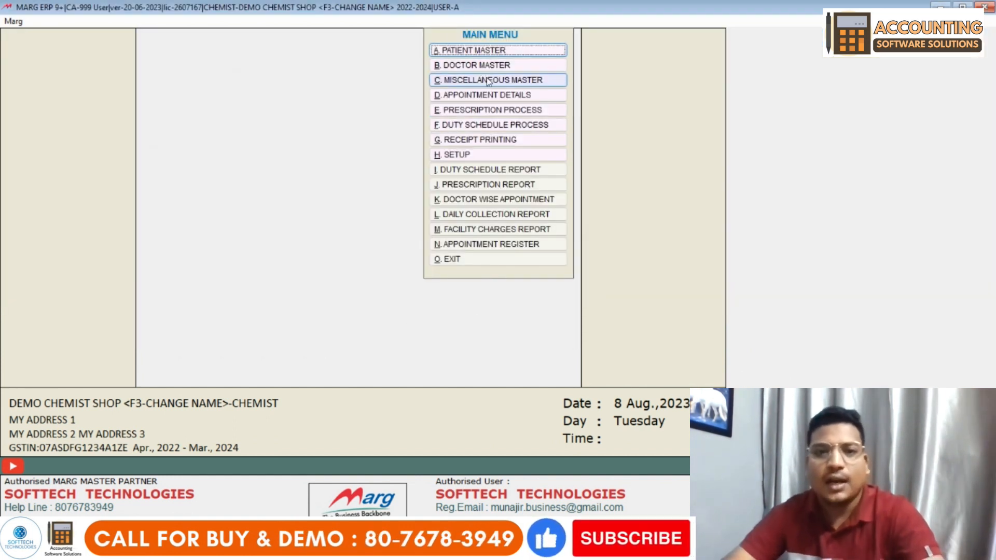
left_click(485, 54)
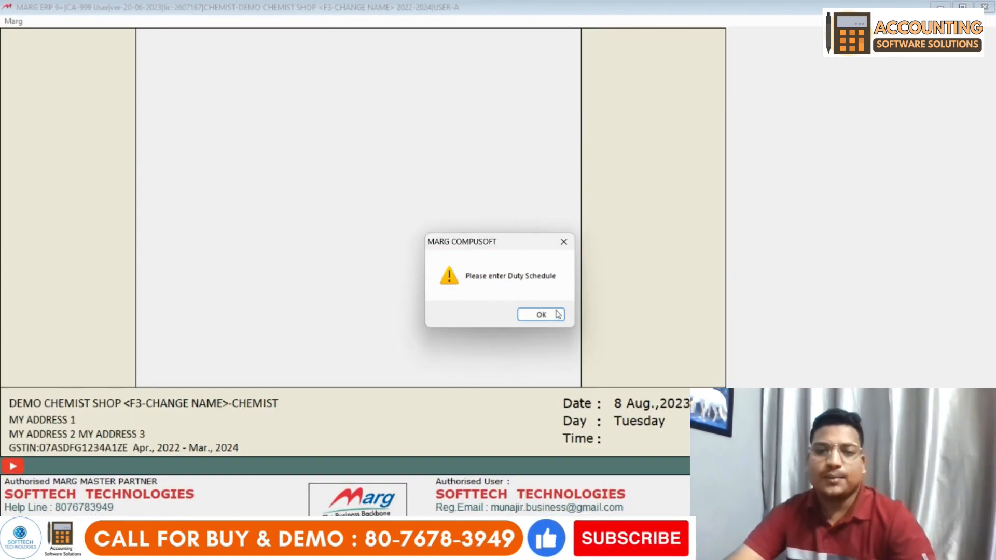
left_click(541, 315)
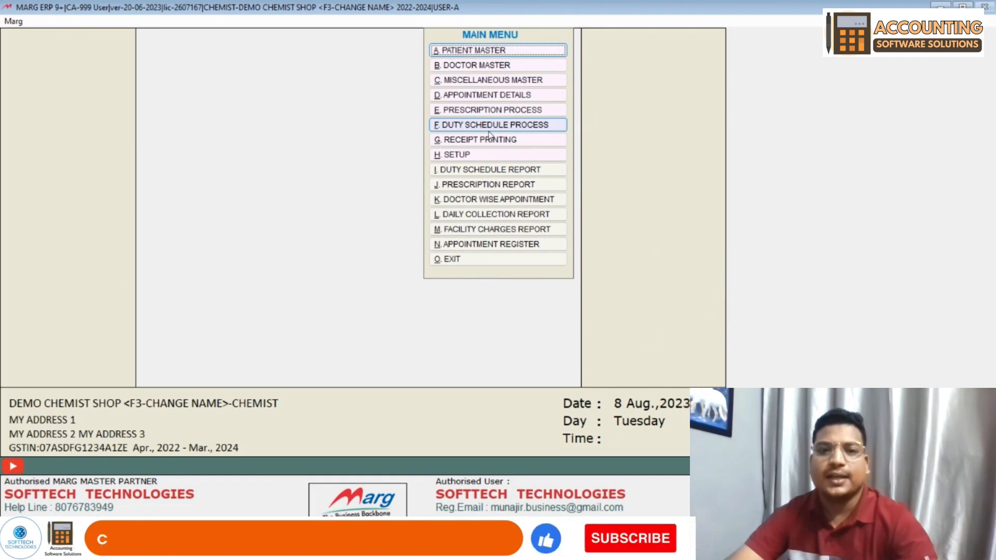
left_click(492, 130)
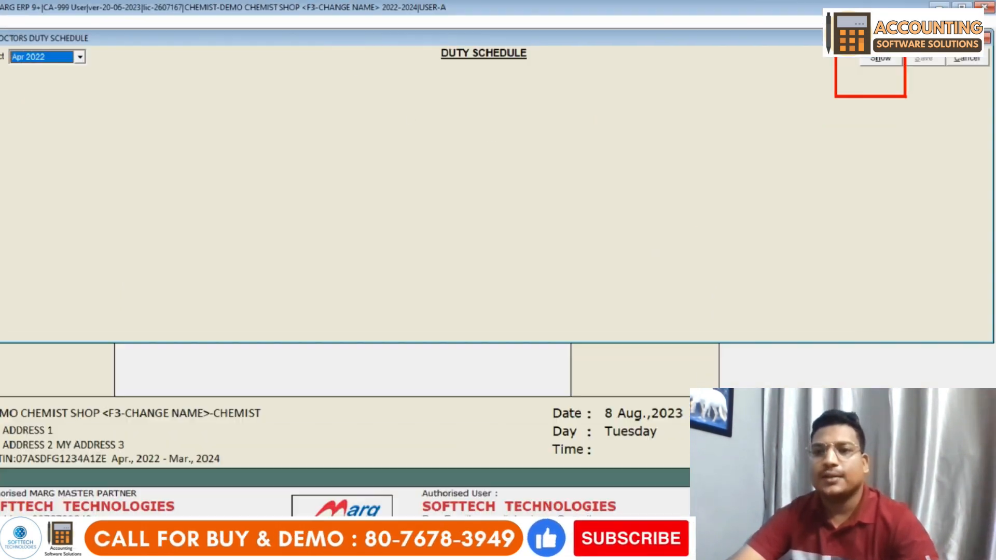
- Generate and save the doctor's April 2022 duty schedule, then open the Patient Master
left_click(882, 60)
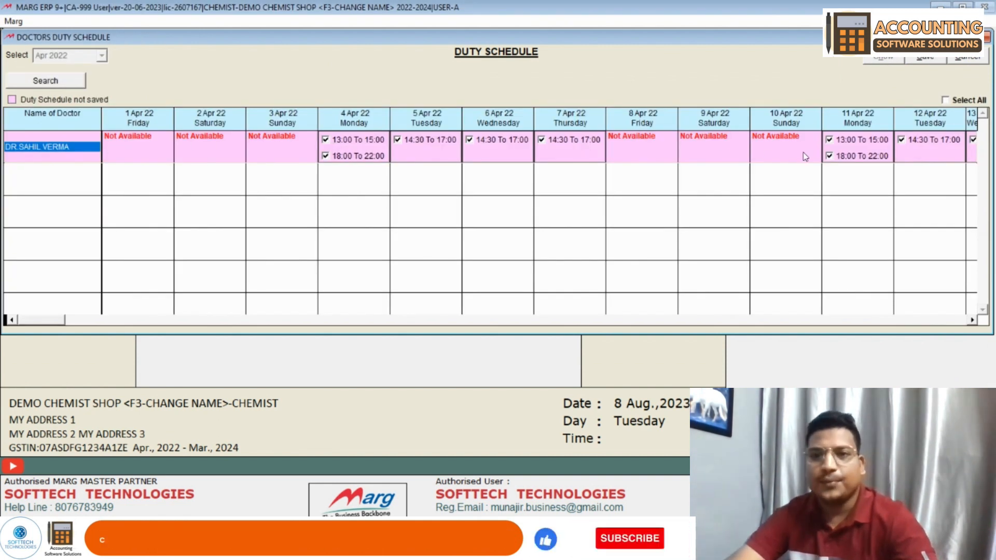
left_click(925, 58)
left_click(474, 51)
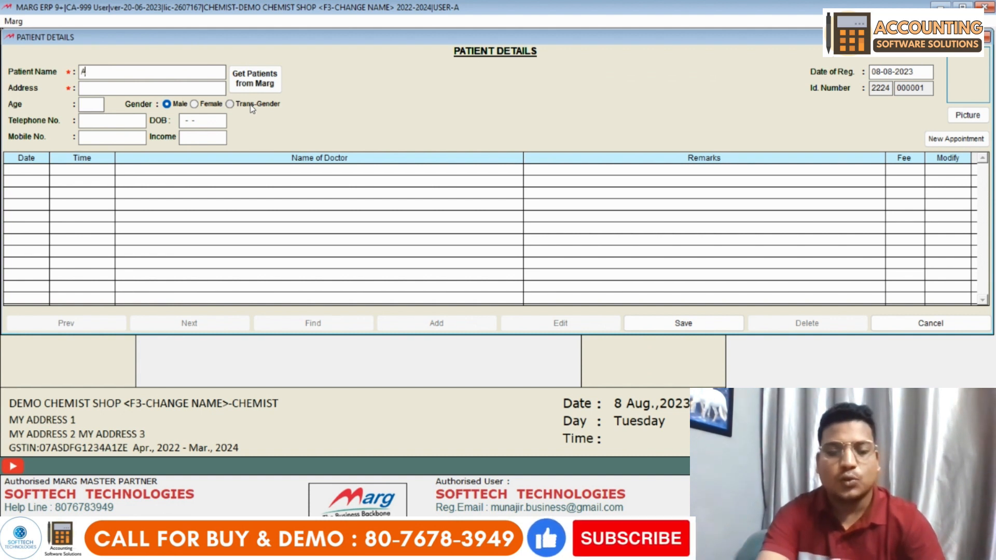
- Fill in the new patient's name, age and address in Patient Details
type("GUPTA")
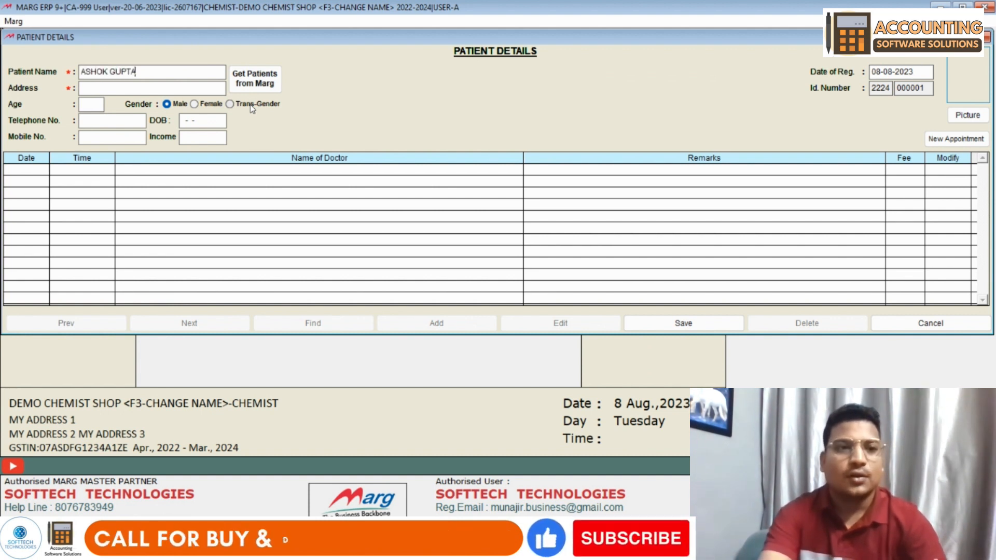
key("Return")
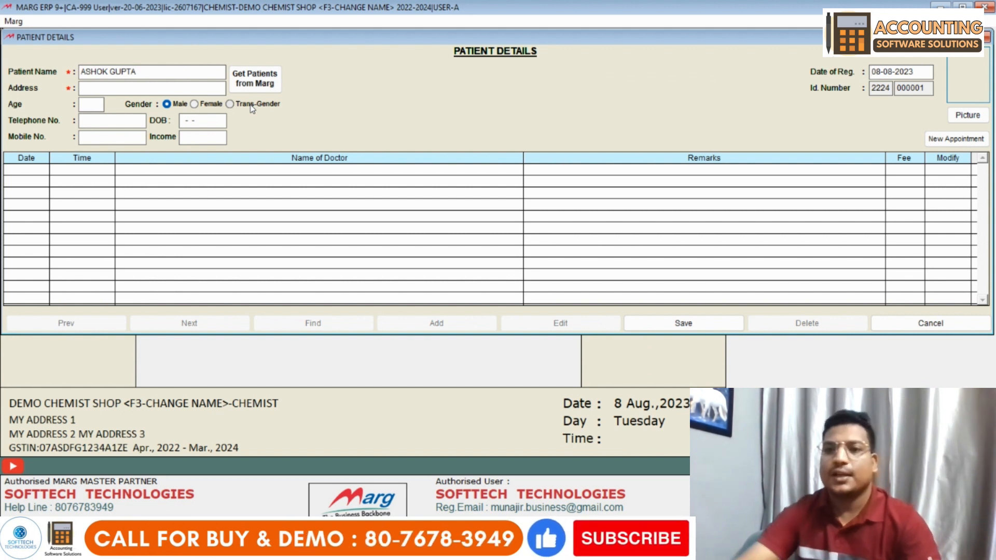
left_click_drag(920, 70, 865, 71)
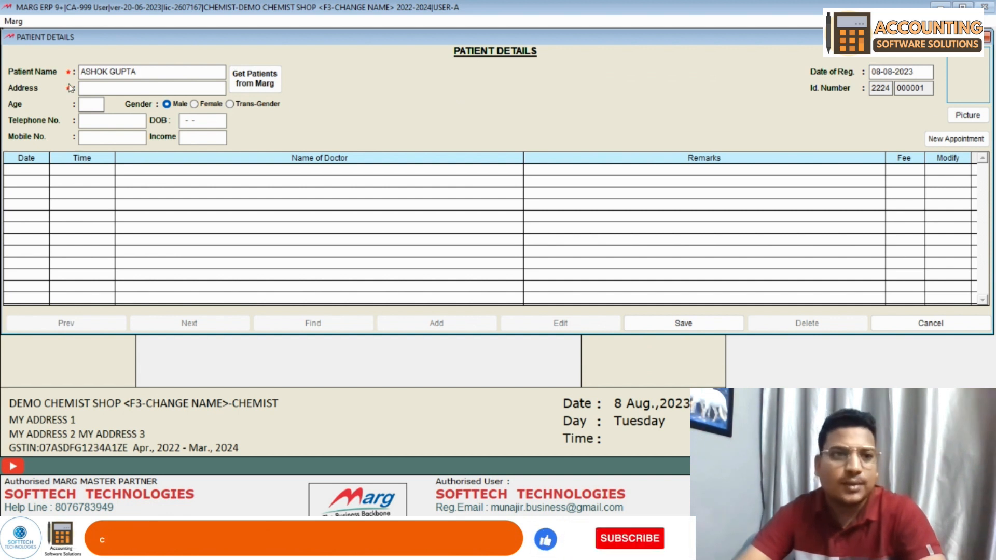
left_click(98, 92)
type("DELH INDIA")
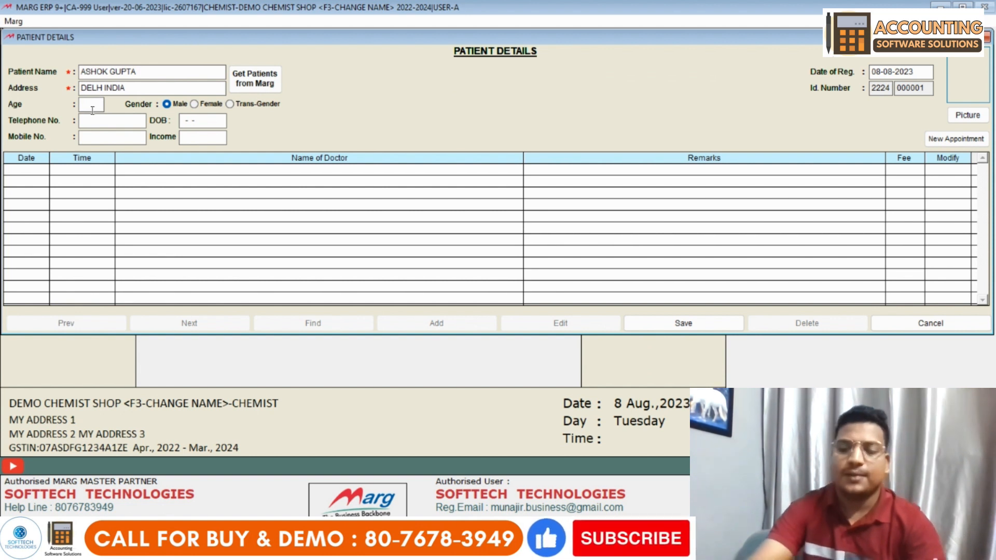
type("5")
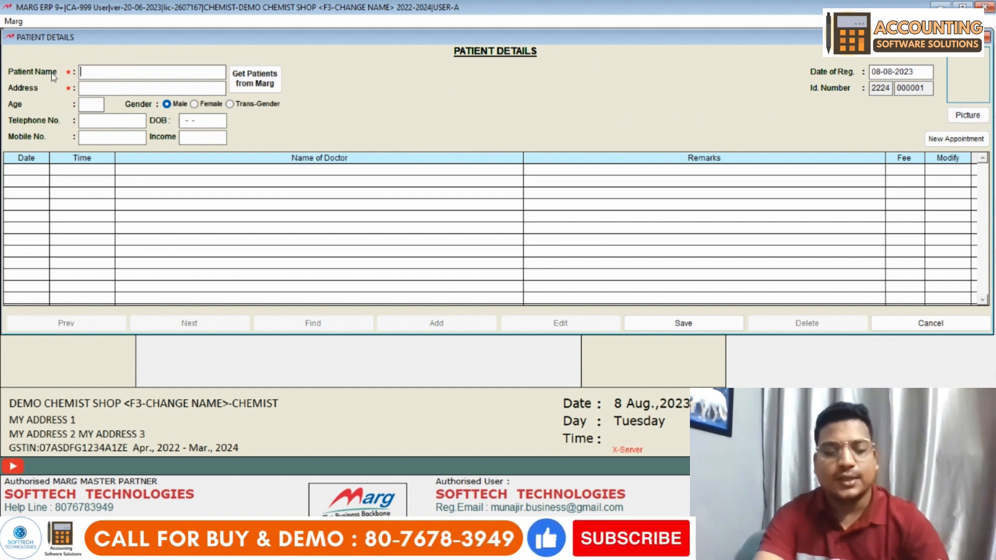
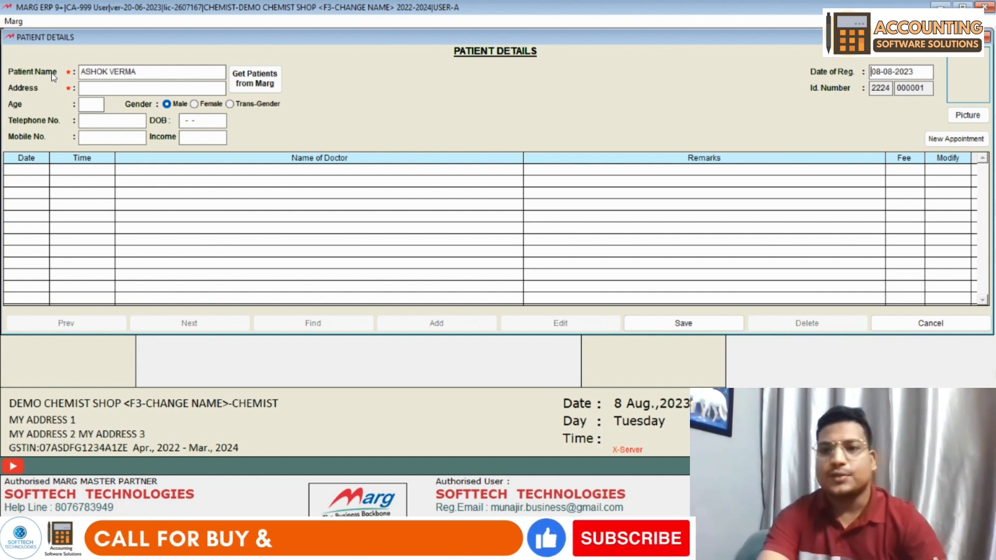
key("Return")
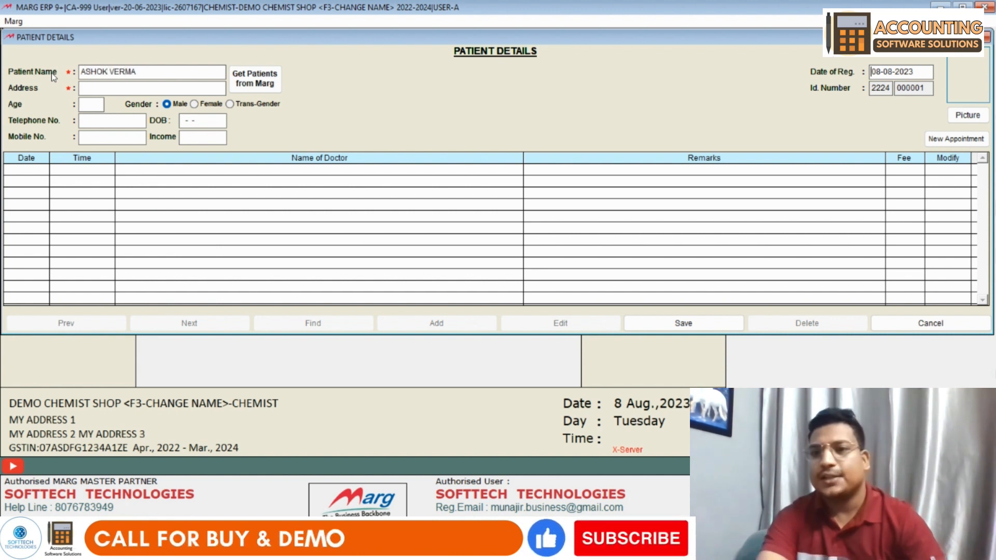
key("Return")
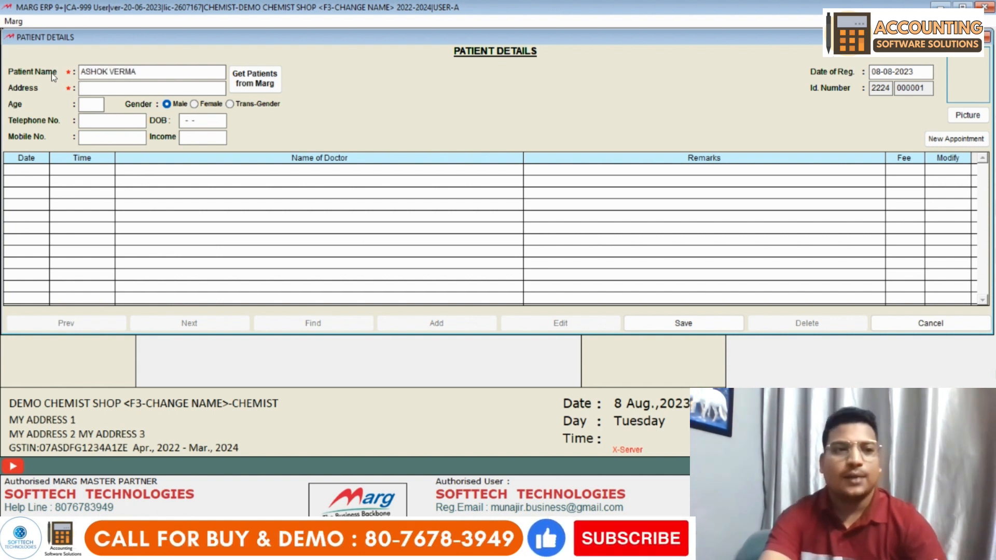
type("DELHI")
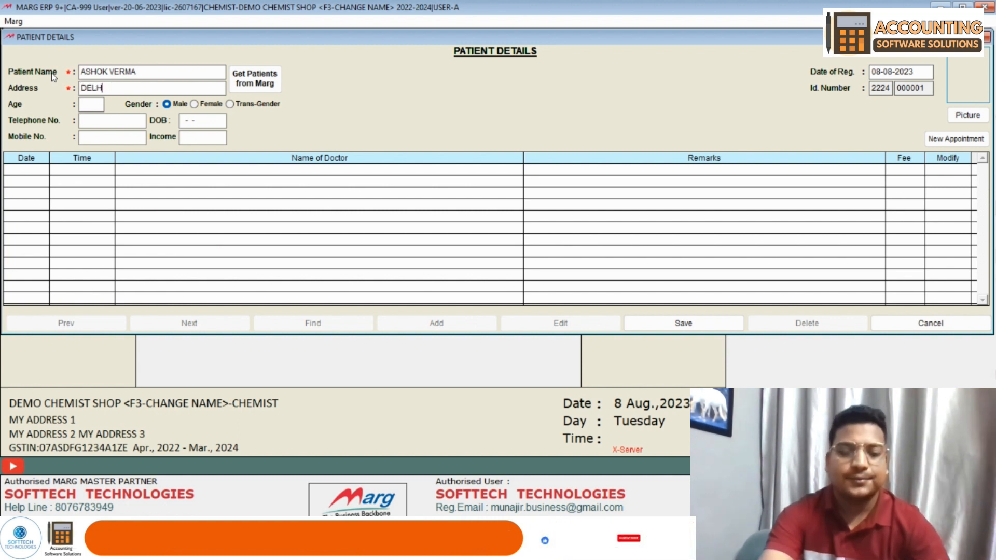
type(" INDIA")
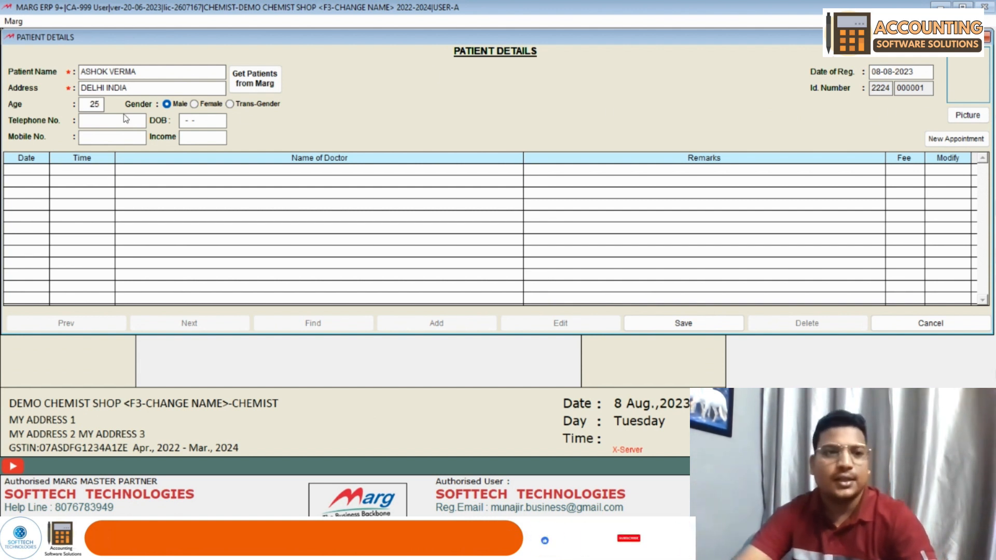
- Enter the patient's telephone and mobile numbers and begin adding a patient picture
left_click(95, 122)
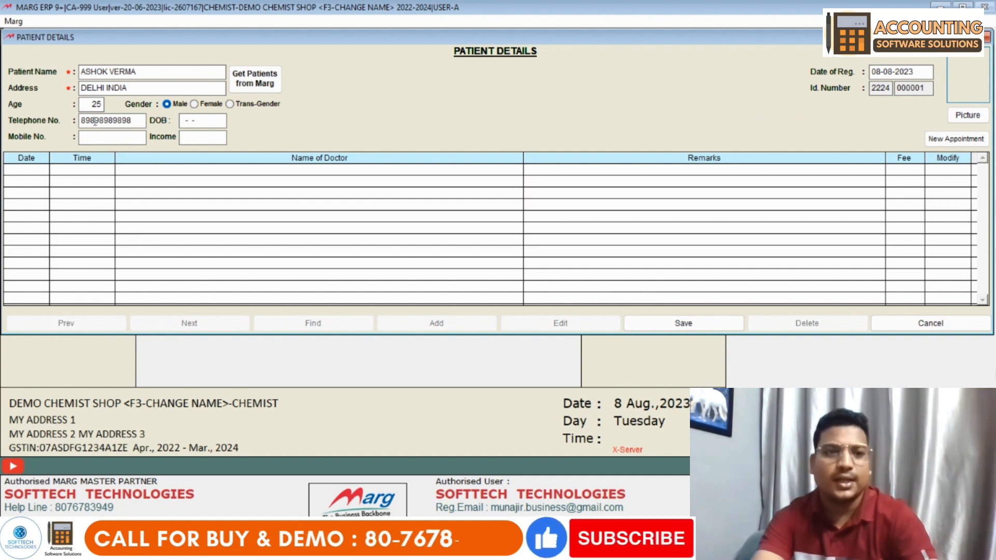
key("Return")
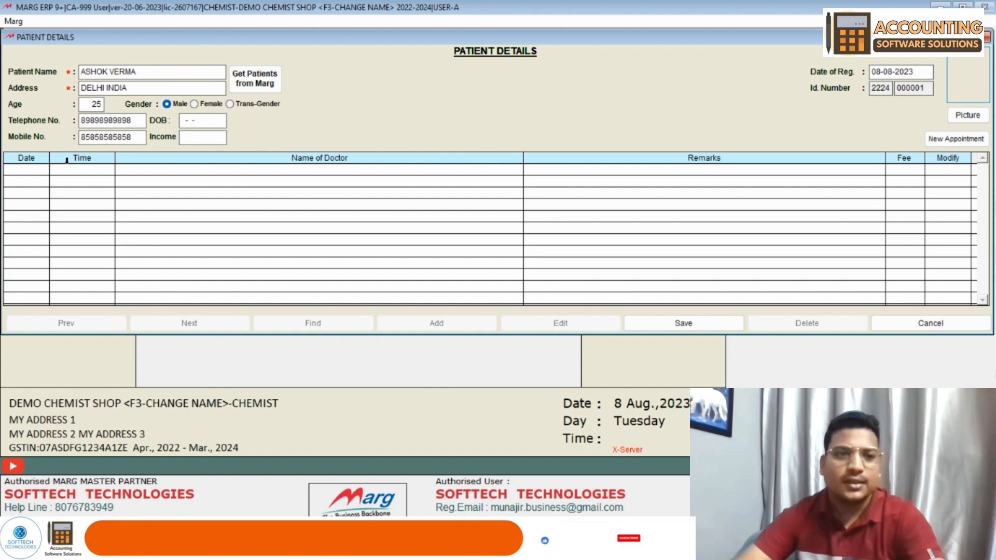
left_click(203, 119)
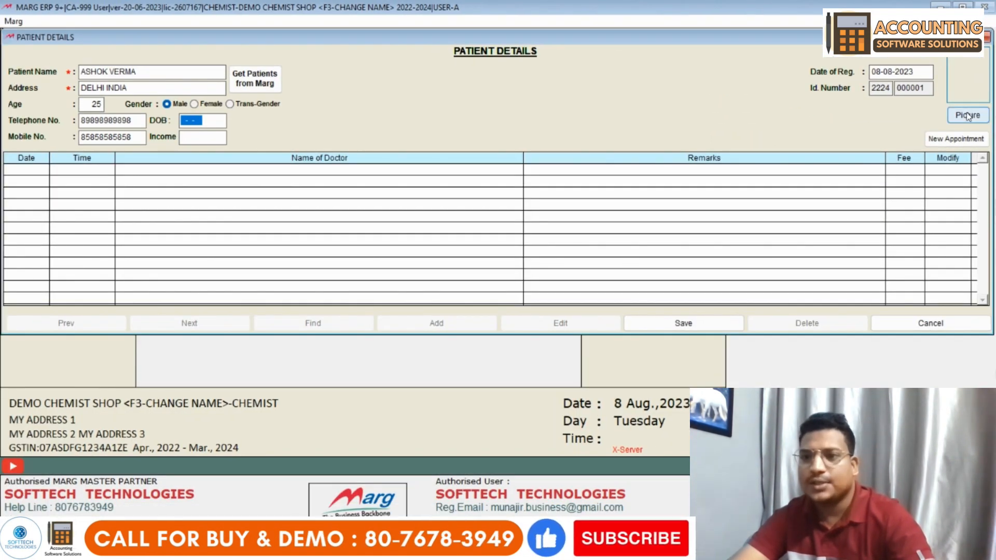
left_click(967, 116)
- Attach an image from the Downloads folder as the patient's picture and start a new appointment
left_click(498, 314)
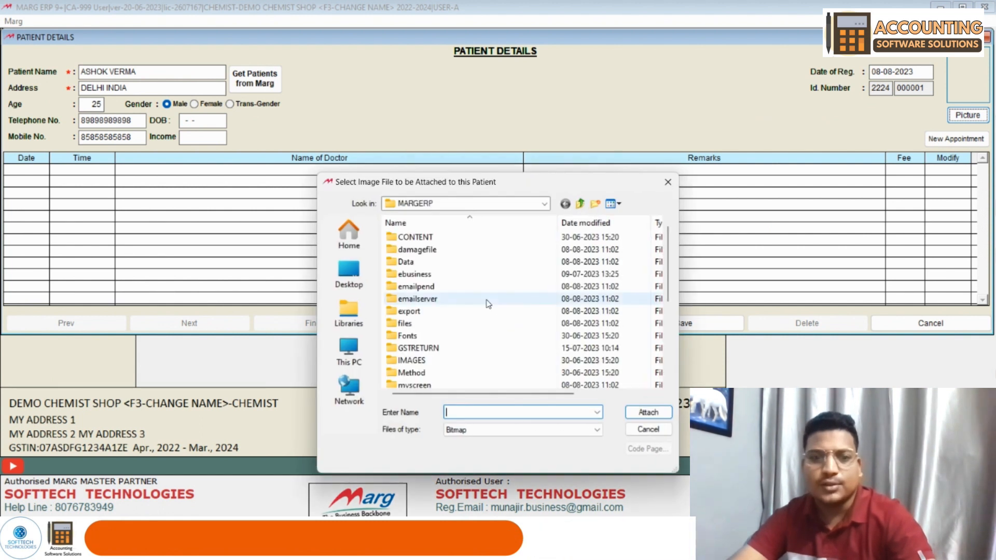
left_click(353, 275)
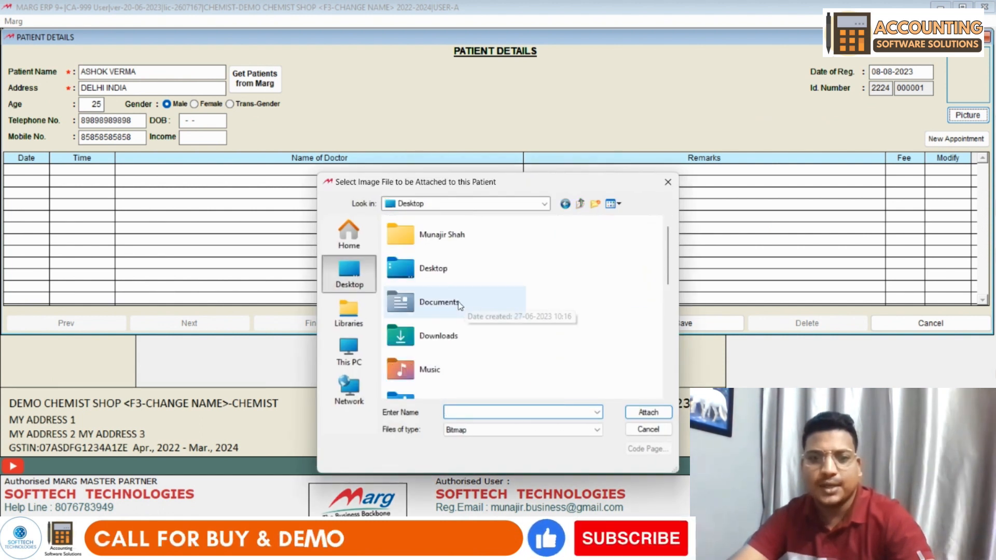
double_click(456, 335)
scroll(467, 321, "down", 5)
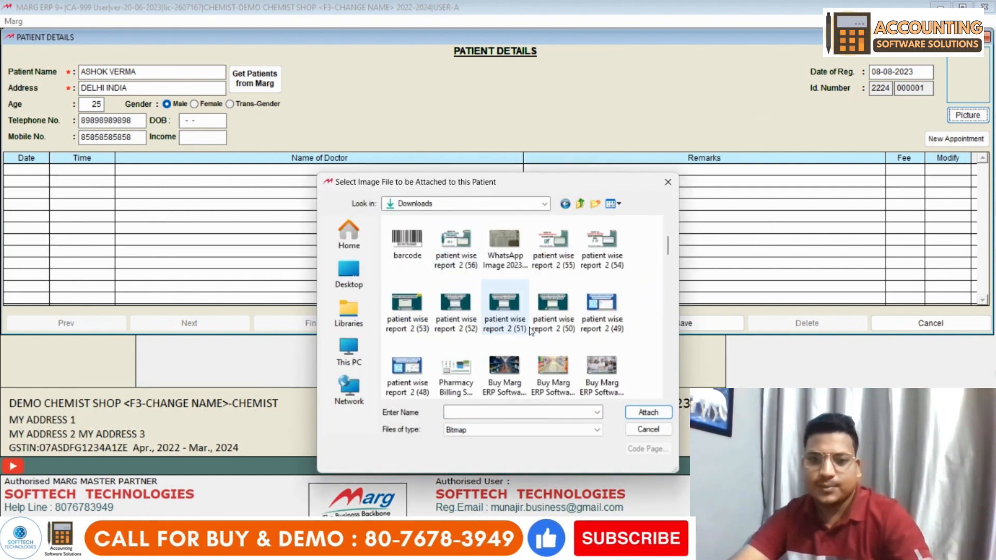
double_click(555, 331)
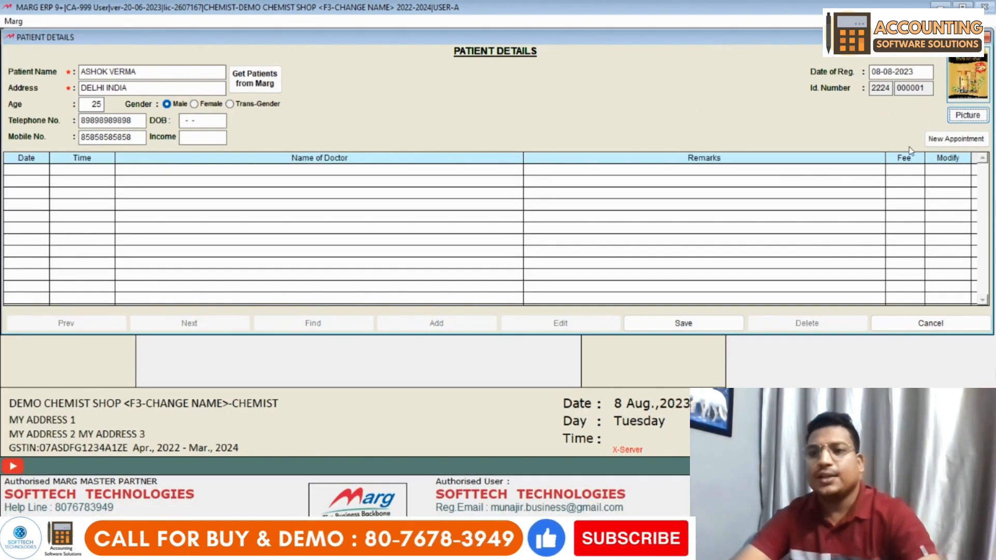
left_click(962, 142)
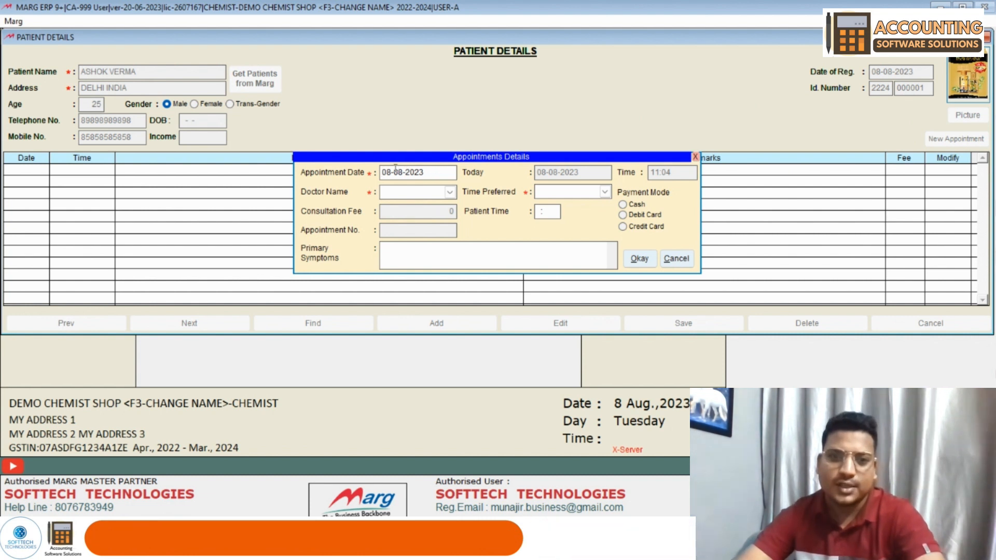
- Try an appointment on day 09, dismiss the date-range and no-doctor alerts, cancel, and save the patient
left_click(381, 174)
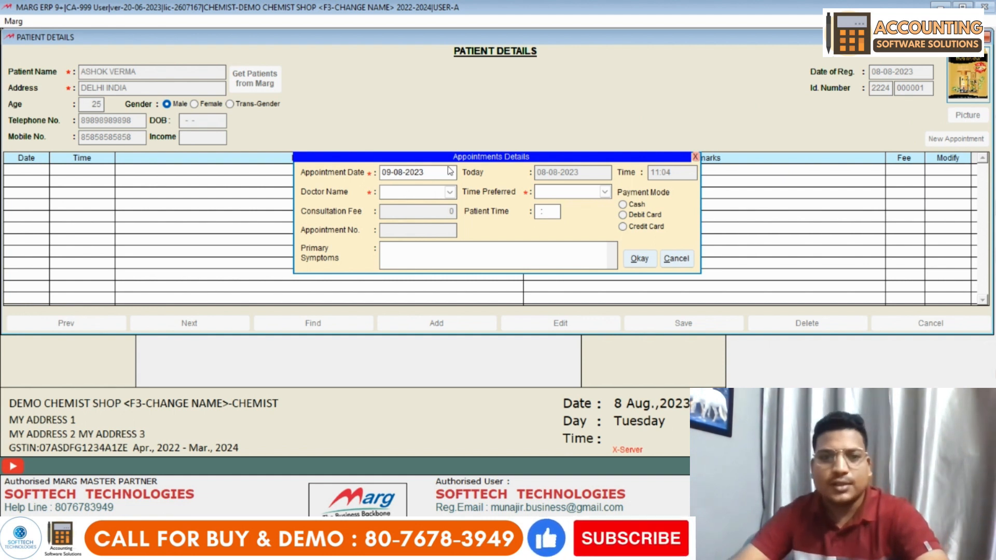
type("09")
key("Return")
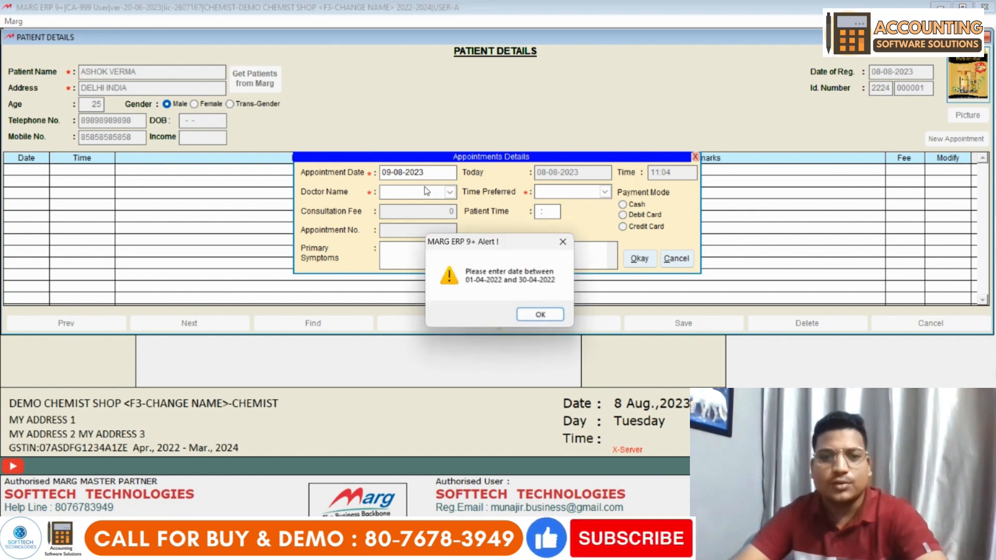
left_click(534, 317)
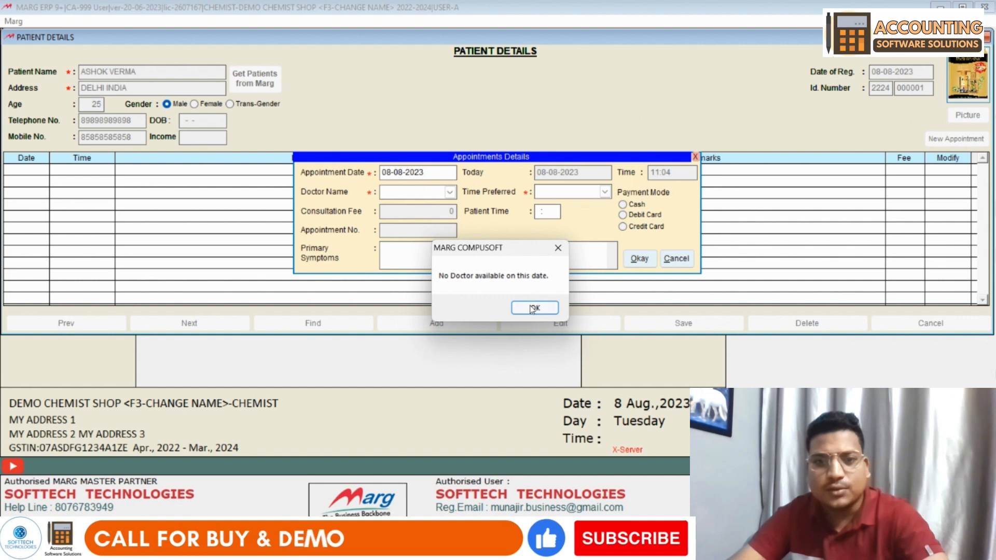
left_click(526, 316)
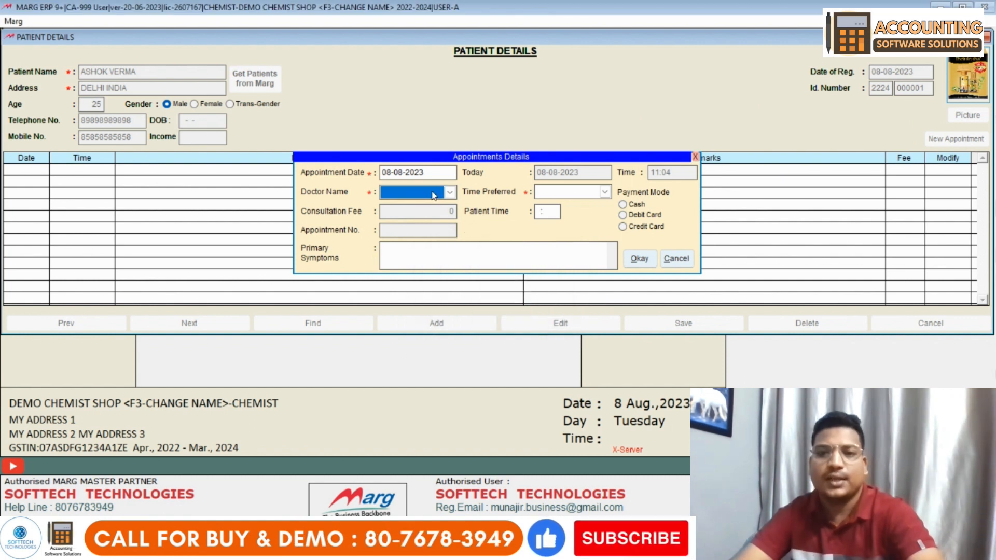
left_click(676, 258)
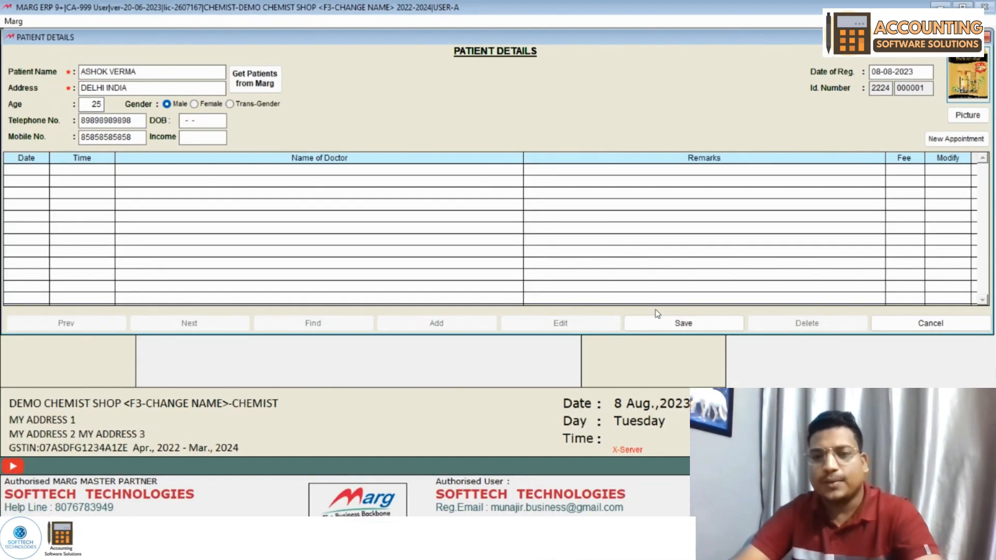
left_click(692, 336)
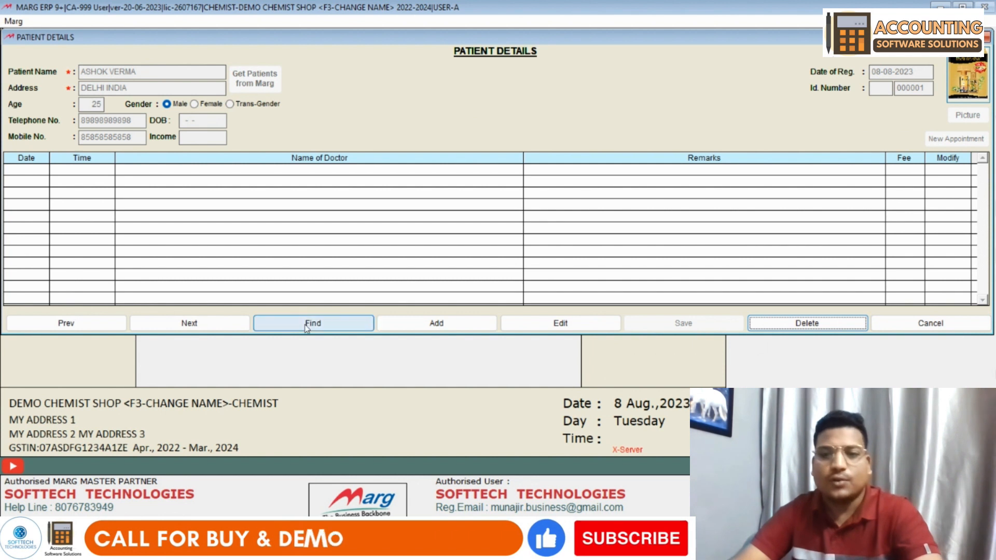
- Exit Patient Details, confirming Yes to return to the OPD main menu
left_click(928, 324)
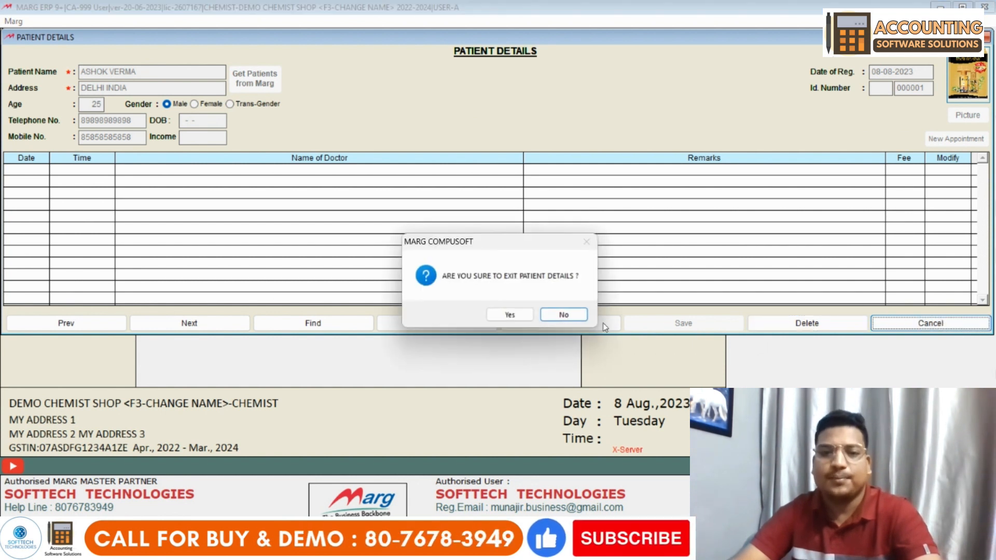
left_click(509, 314)
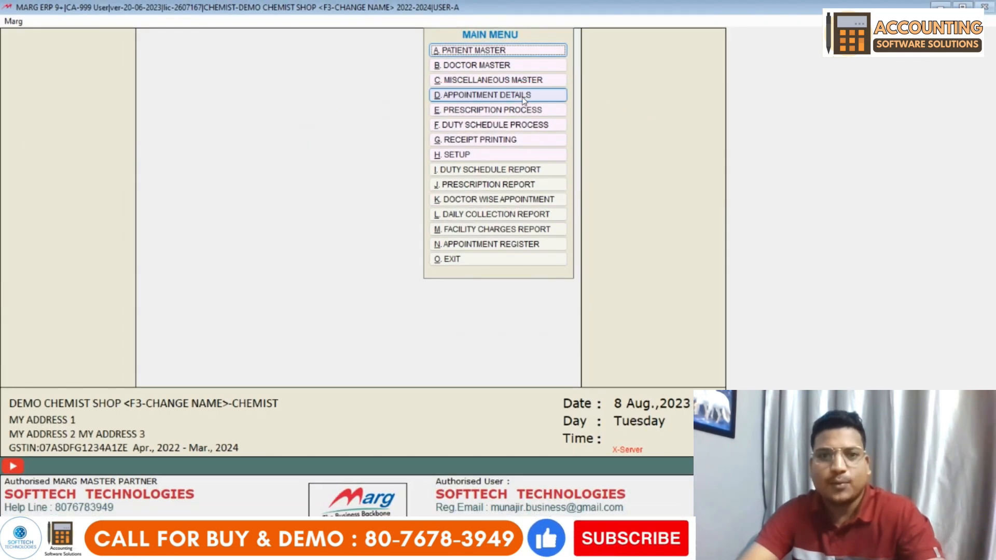
- Search April 2022 appointments in Appointment Details, find none, and start a new appointment
left_click(524, 96)
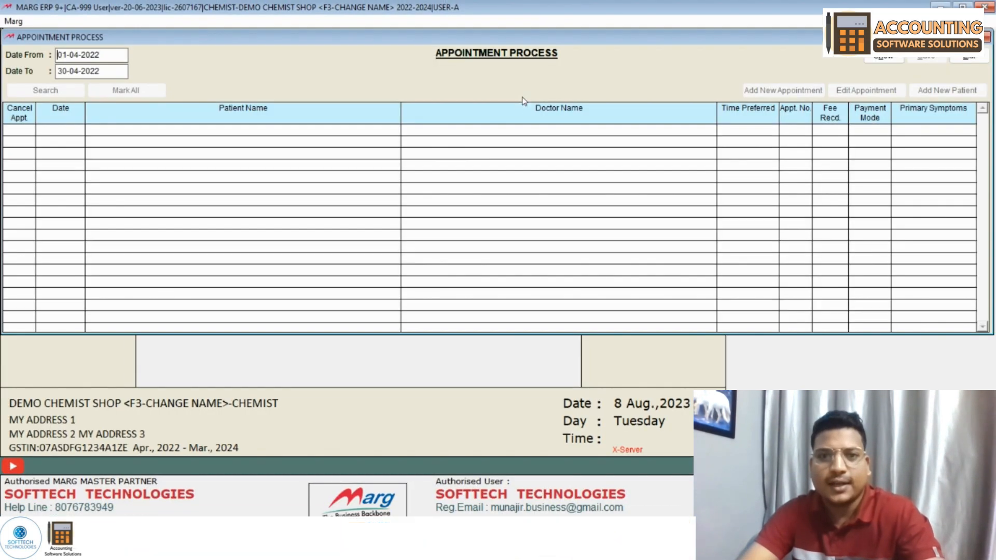
left_click(884, 57)
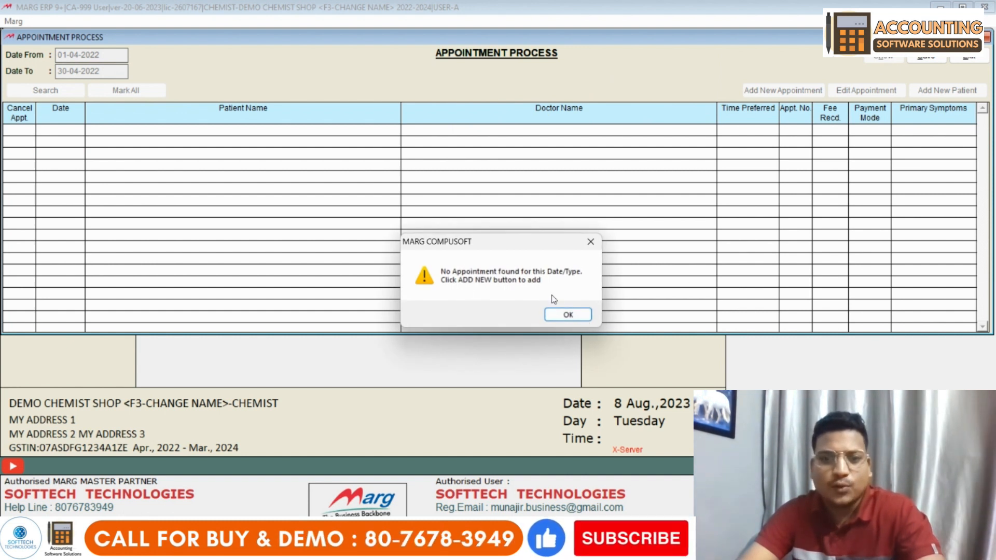
left_click(569, 316)
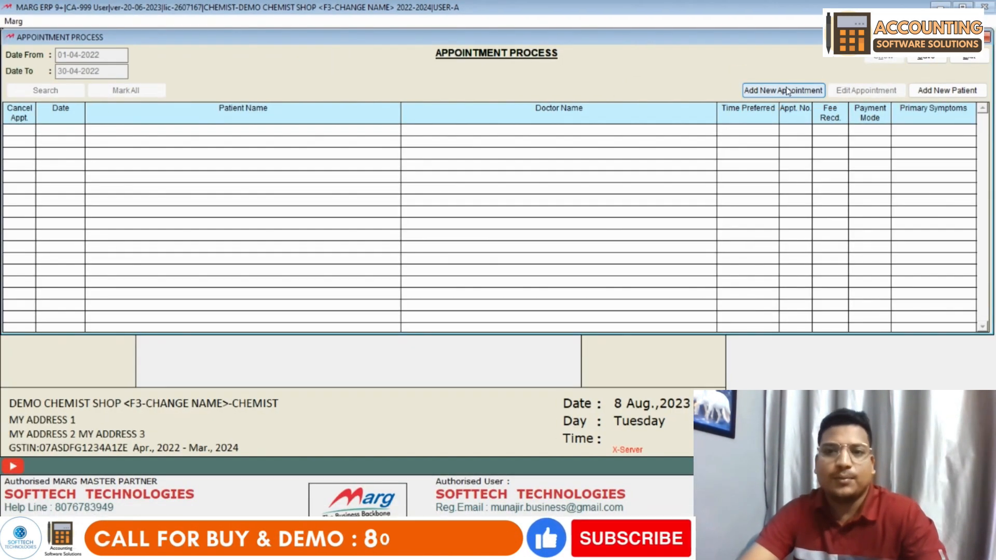
left_click(787, 92)
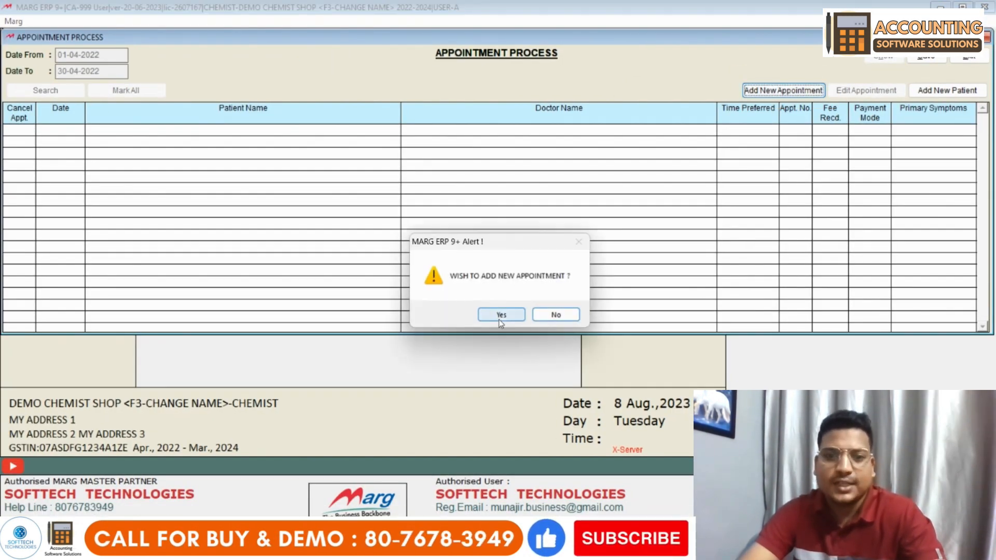
left_click(500, 318)
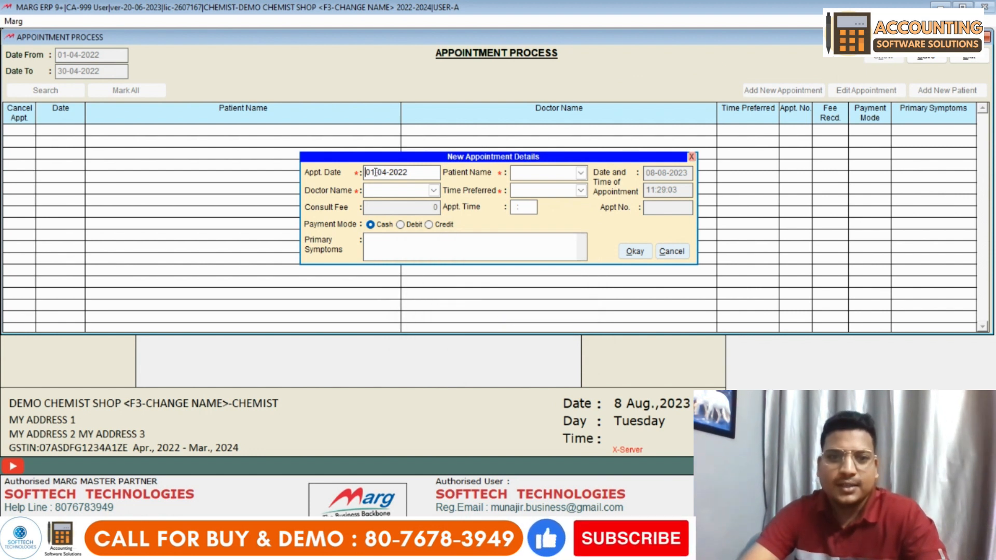
- Set the appointment date to 25-04-2022 and choose the registered patient and the doctor
type("25")
key("Return")
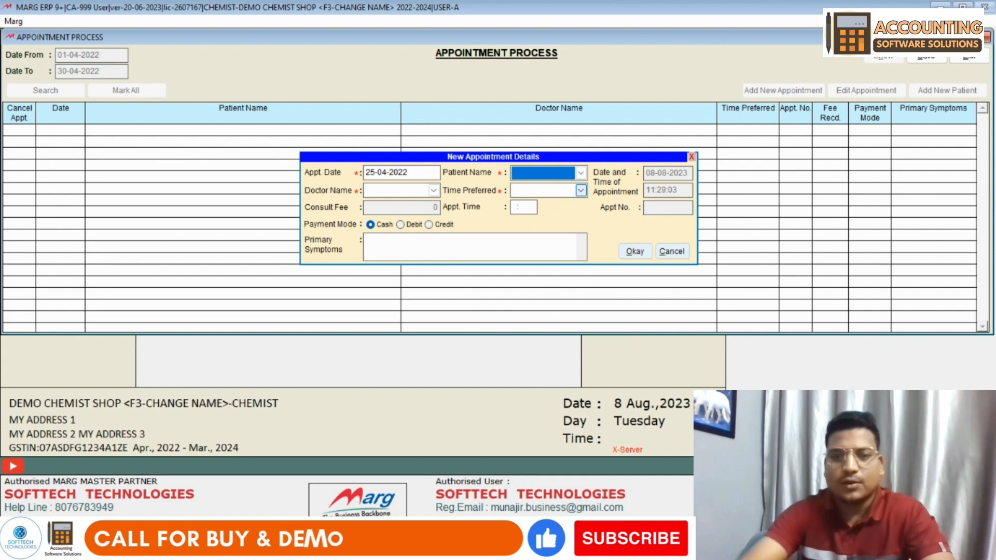
left_click(557, 179)
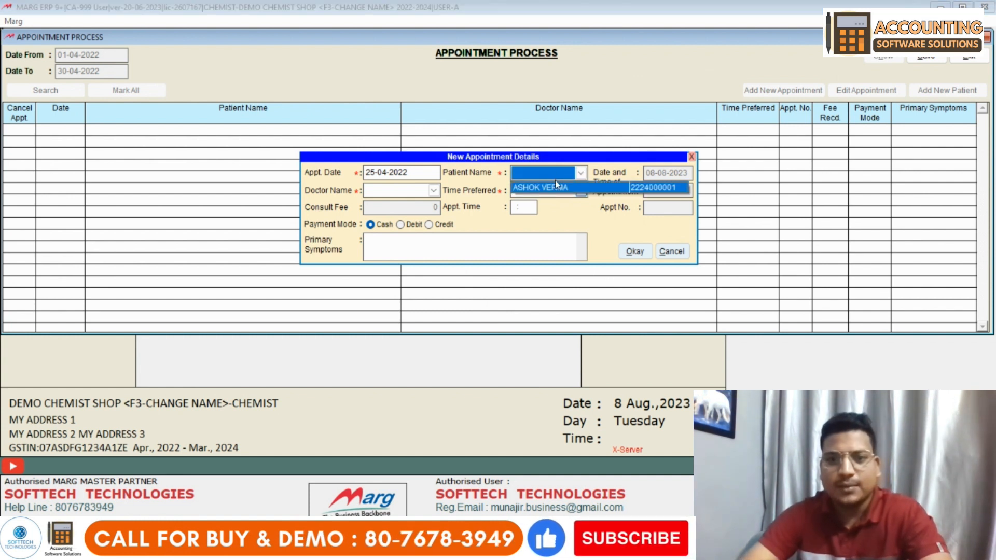
left_click(557, 188)
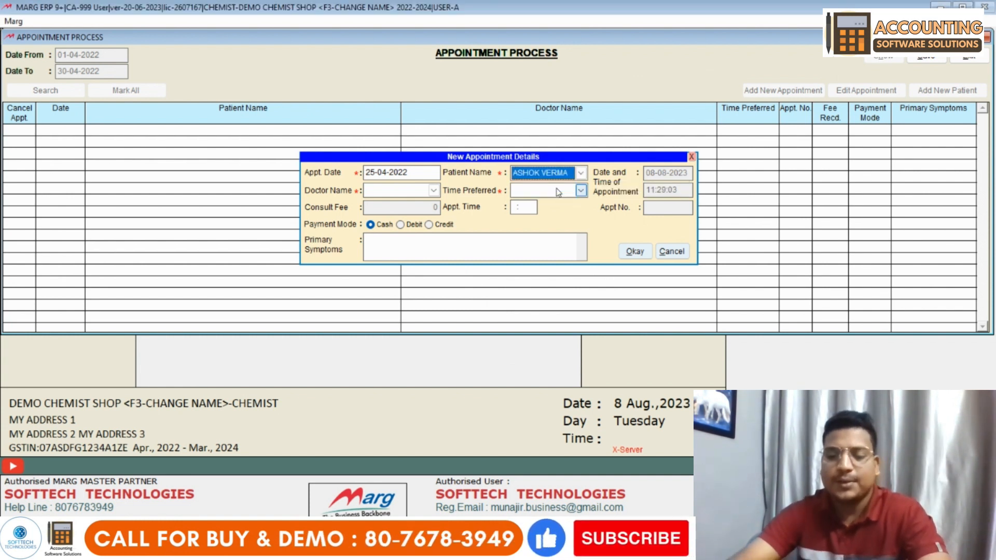
key("Return")
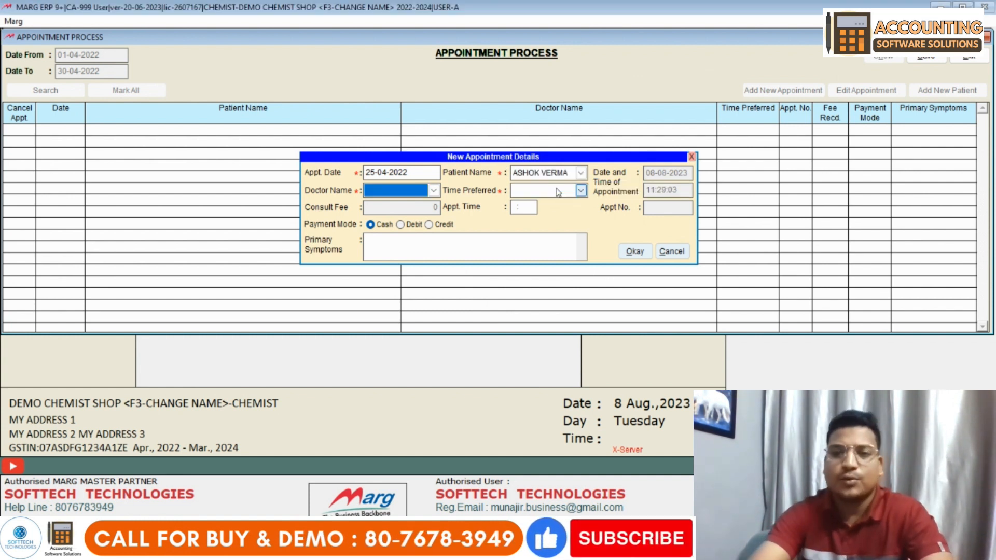
left_click(433, 190)
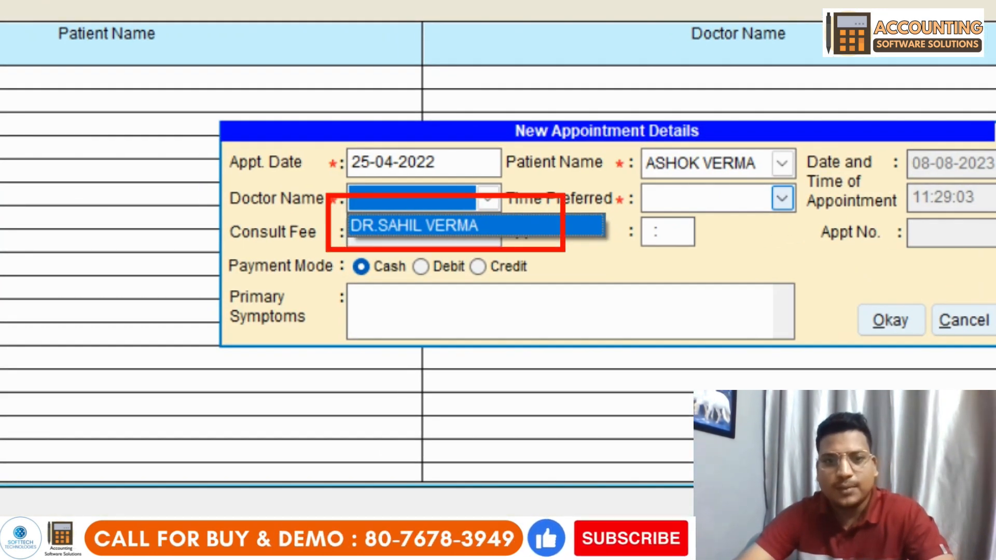
left_click(540, 249)
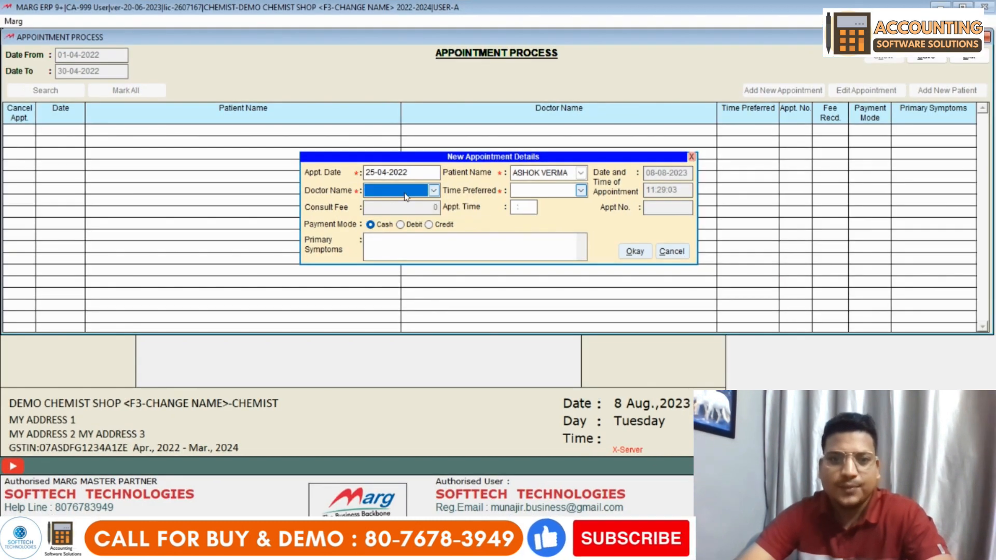
left_click(407, 195)
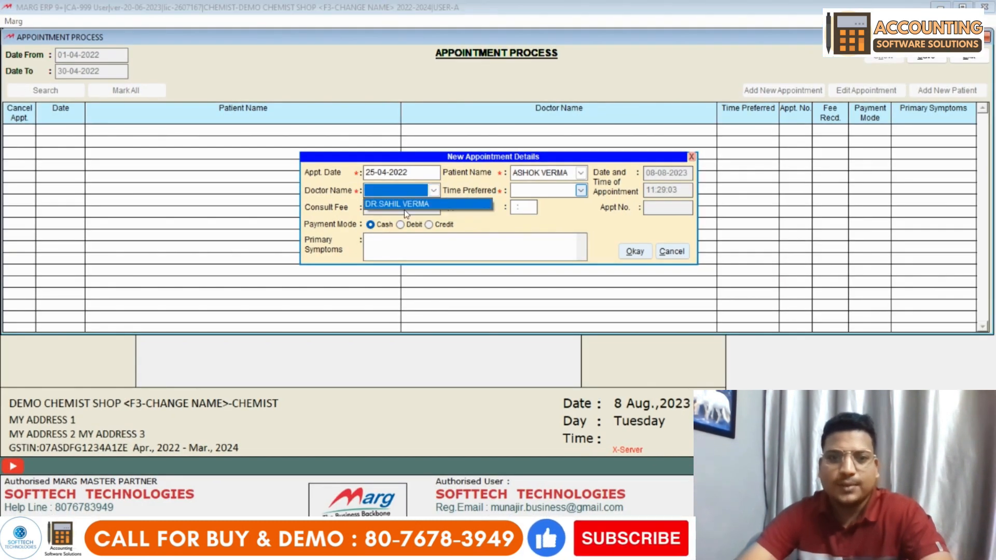
left_click(407, 204)
- Choose the 13:00 To 15:00 slot, time 13:15, symptoms 'SKIN PROBLEM', and confirm the appointment
left_click(528, 191)
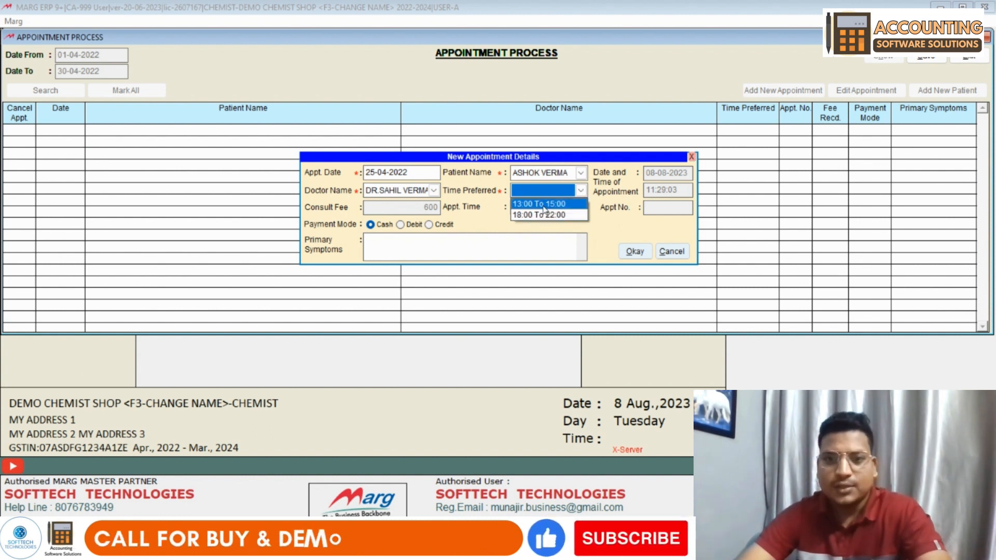
left_click(543, 205)
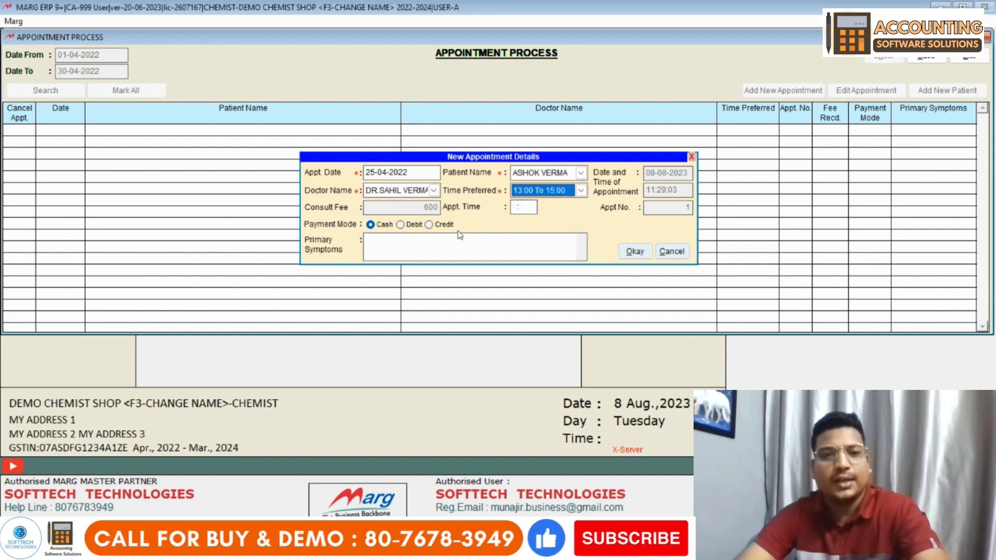
left_click(515, 205)
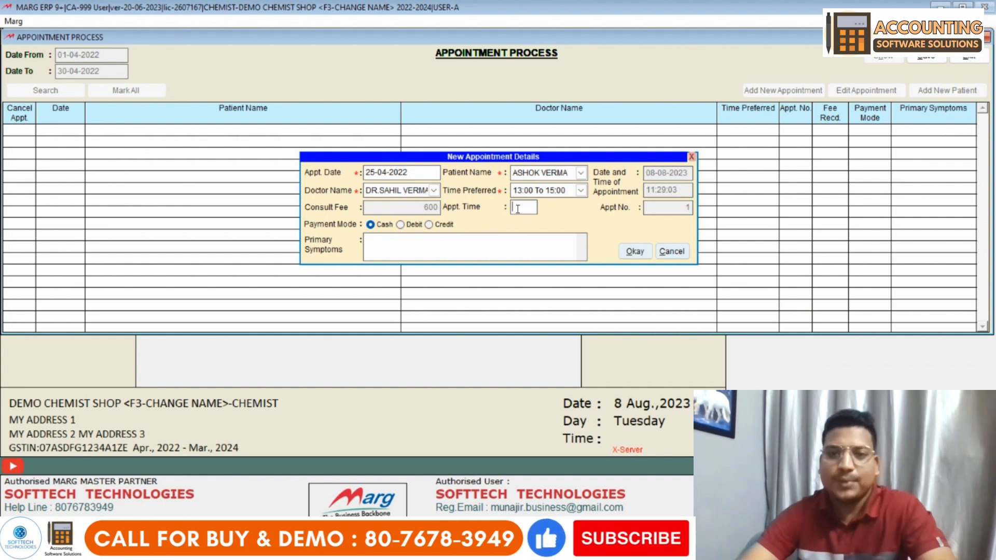
type("13:15")
key("Return")
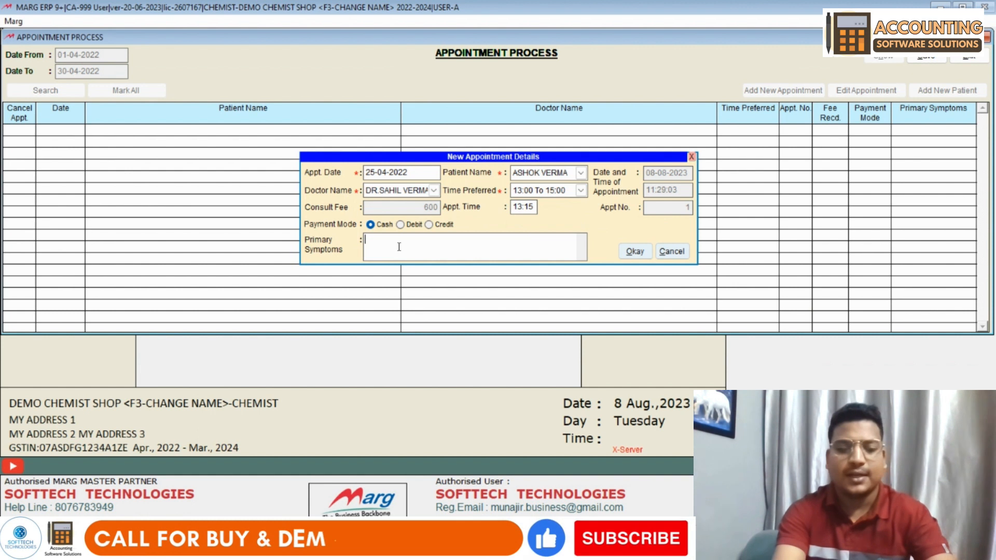
type("SKIN")
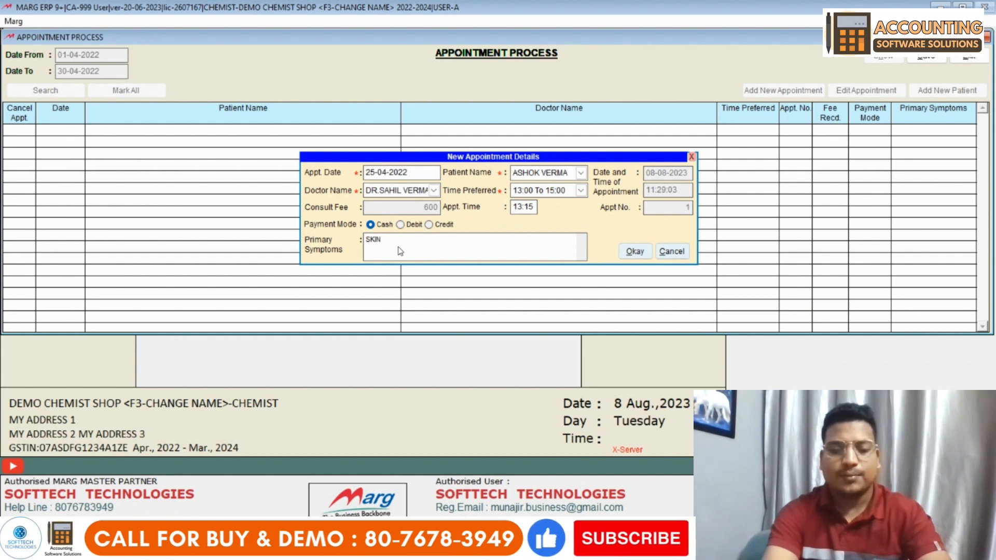
type("PROBELM")
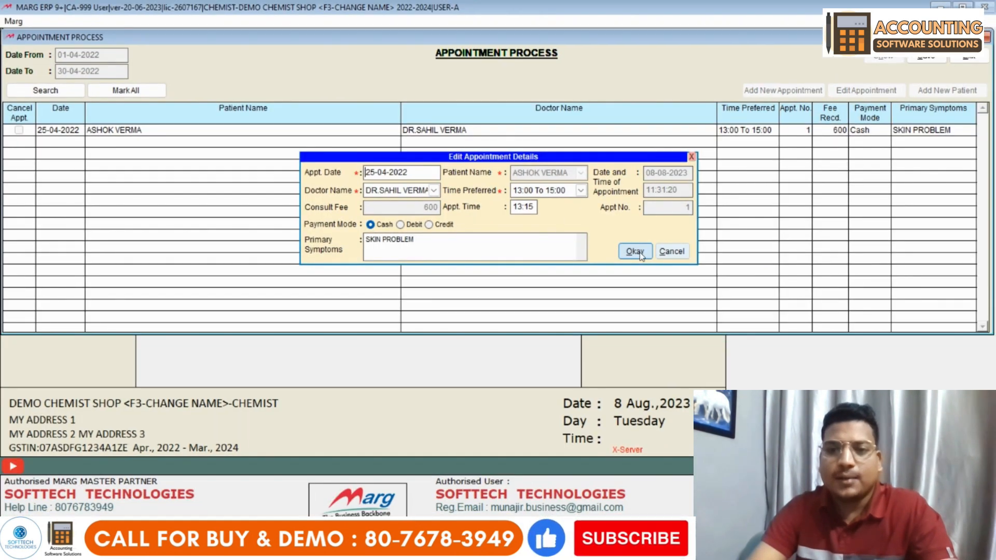
left_click(642, 229)
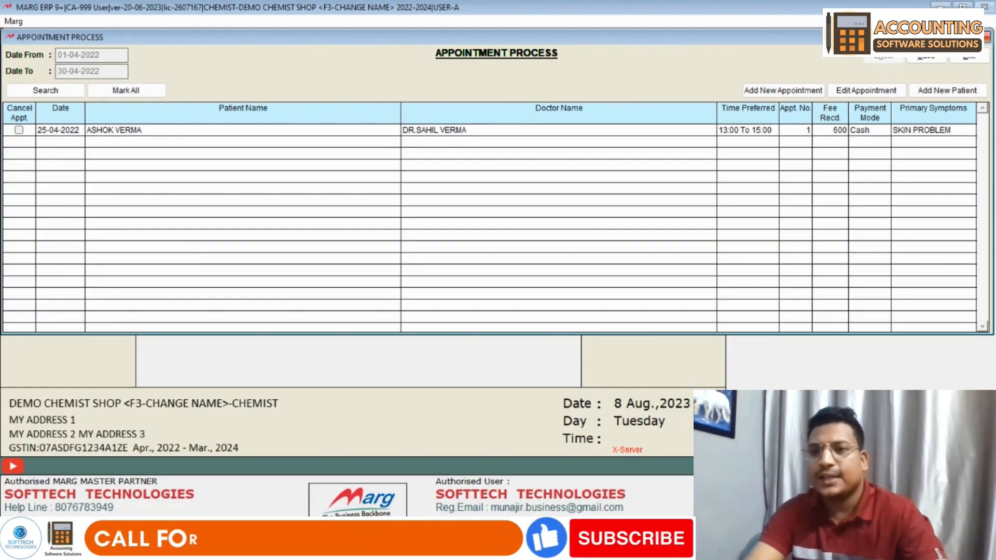
left_click(885, 96)
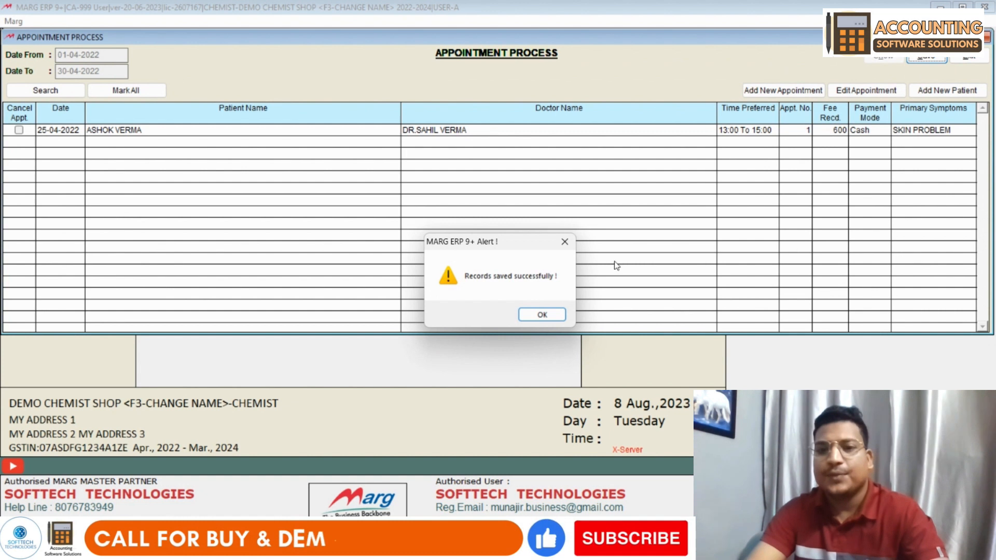
left_click(542, 315)
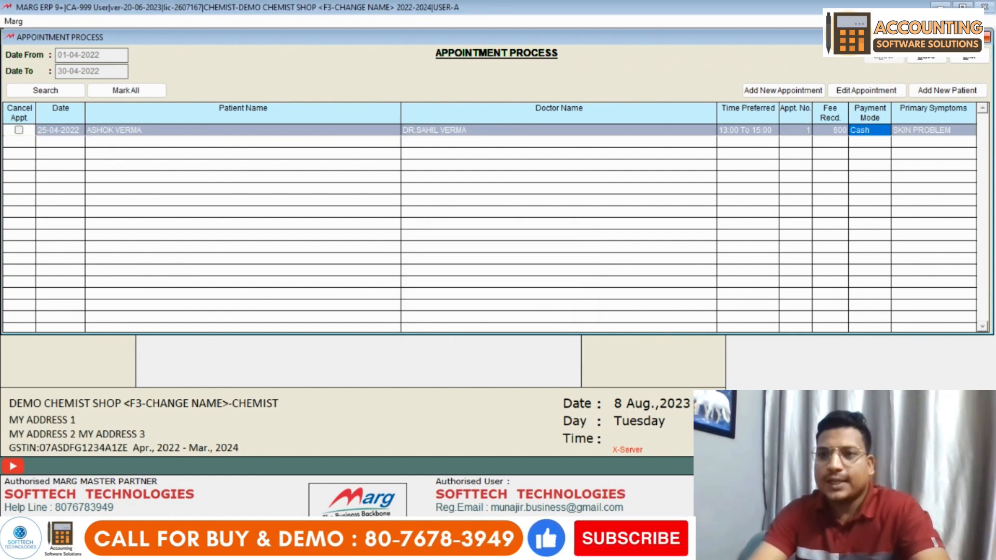
key("Escape")
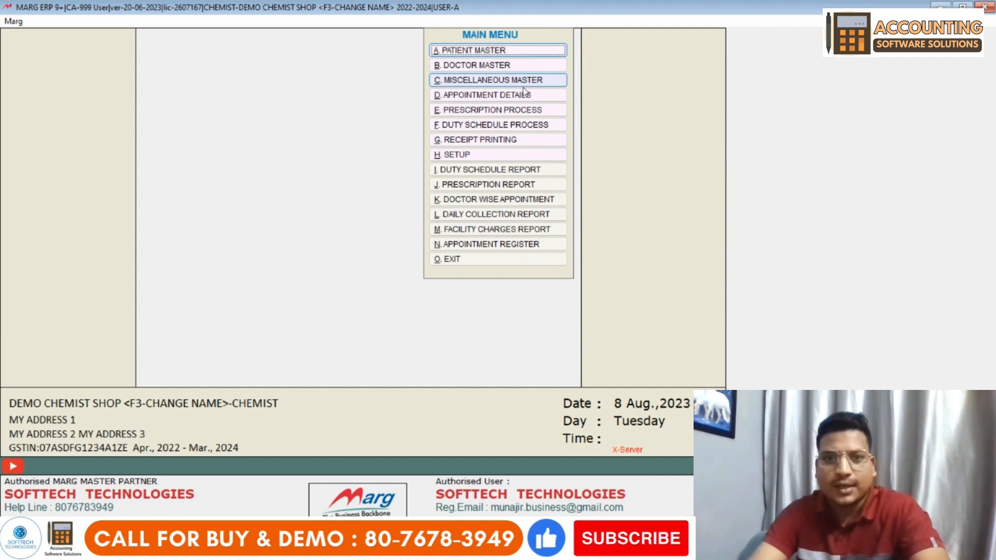
- Load the saved prescription for editing and write 'ABC MIEDICINE' and 'STOP COLD PROD' as its text
left_click(500, 111)
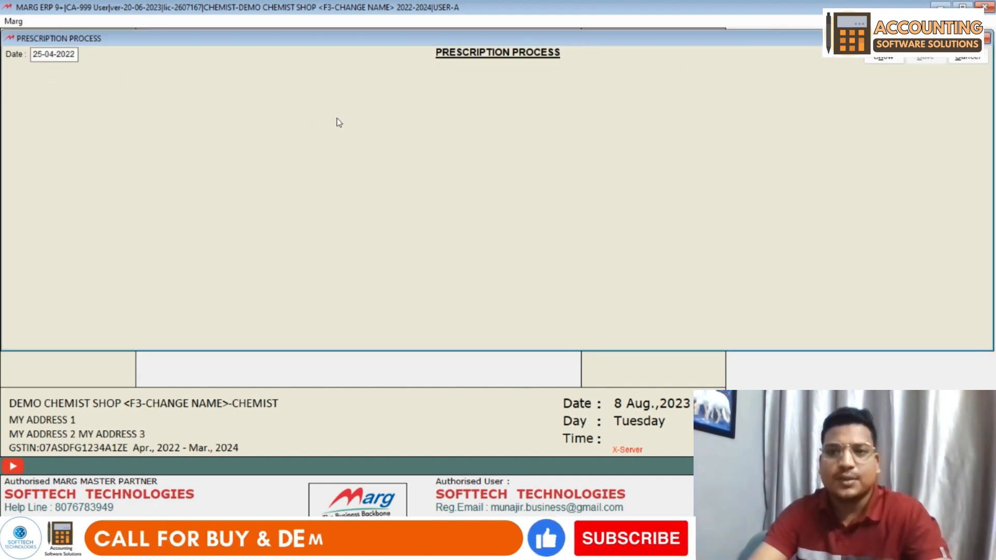
left_click(889, 60)
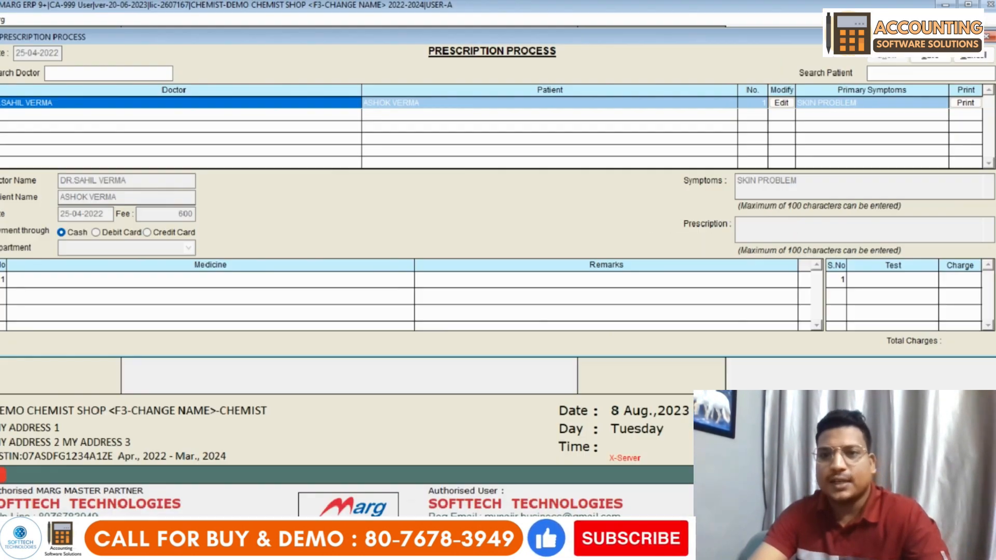
left_click(785, 103)
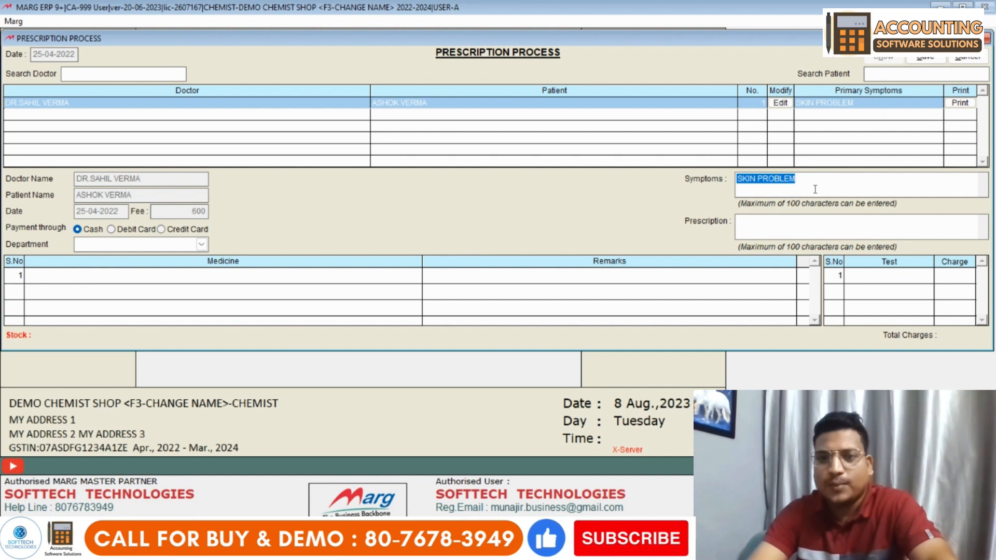
left_click(761, 226)
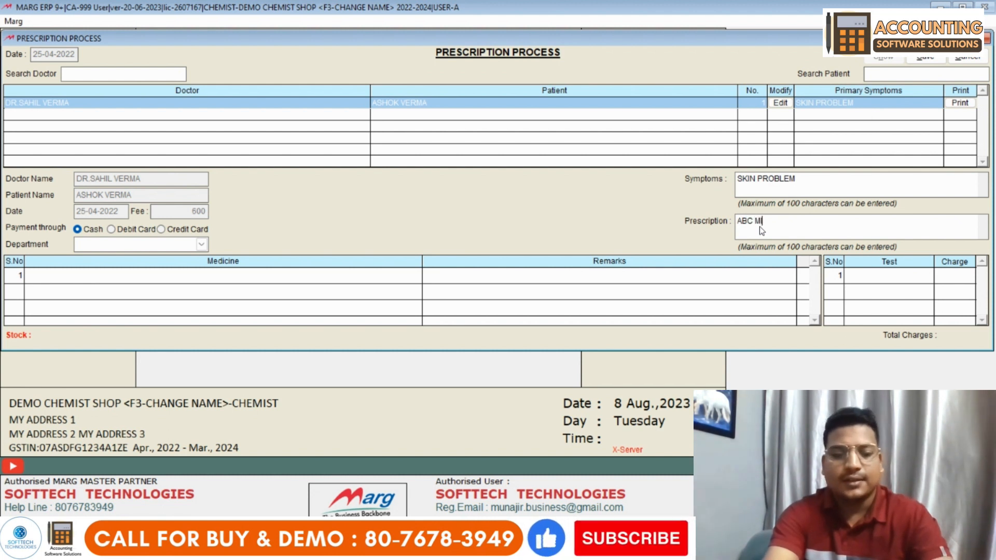
type("ABC MIEDICINE")
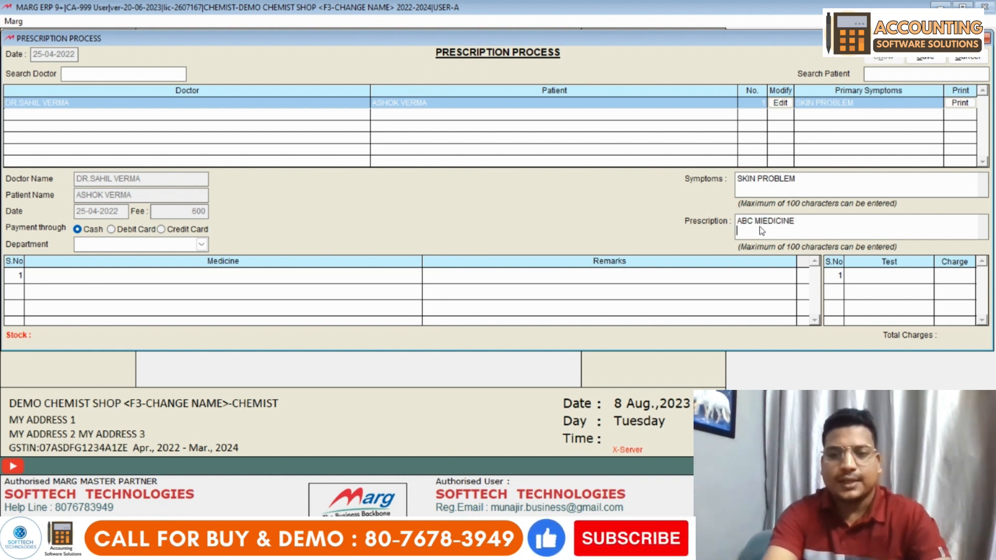
key("Return")
type("STOP COLD")
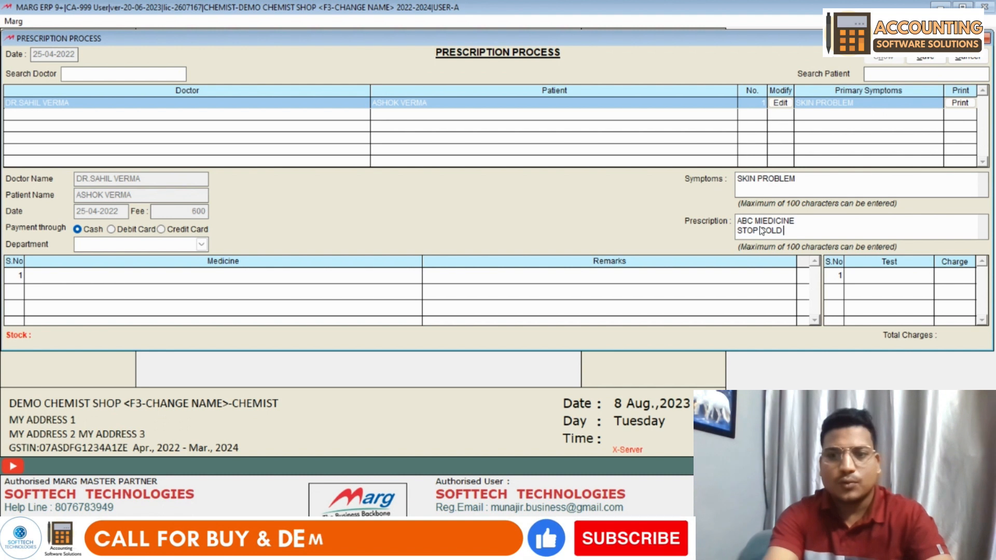
type(" PRODUCT")
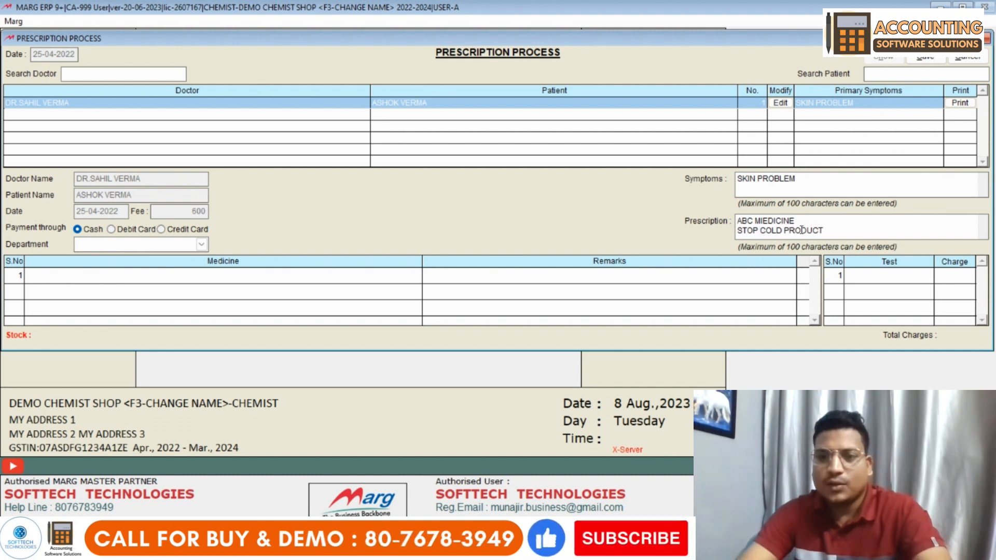
left_click(124, 249)
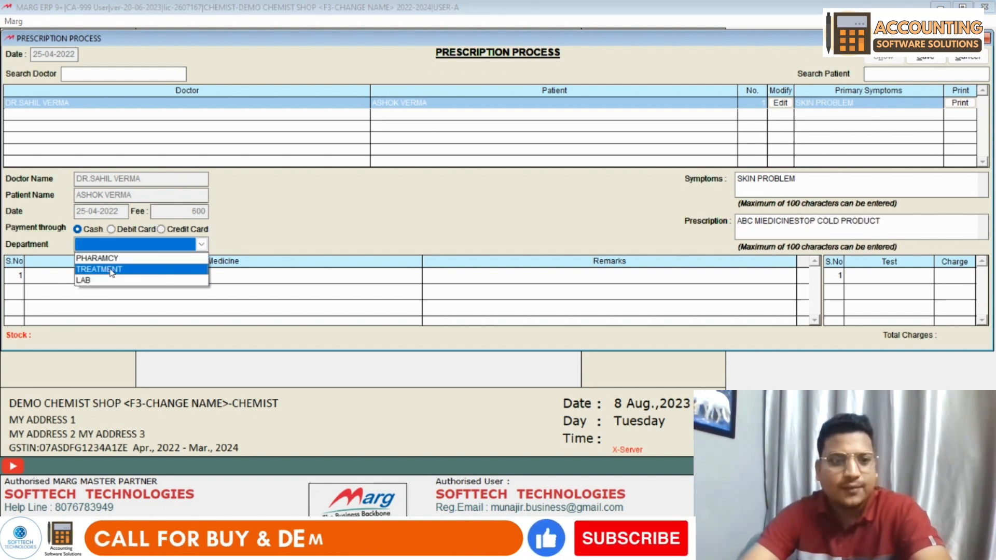
- Set department to PHARAMCY, save, and add medicine AA 50 50+0.25MG in row 1 with remark WARM WATER
left_click(117, 259)
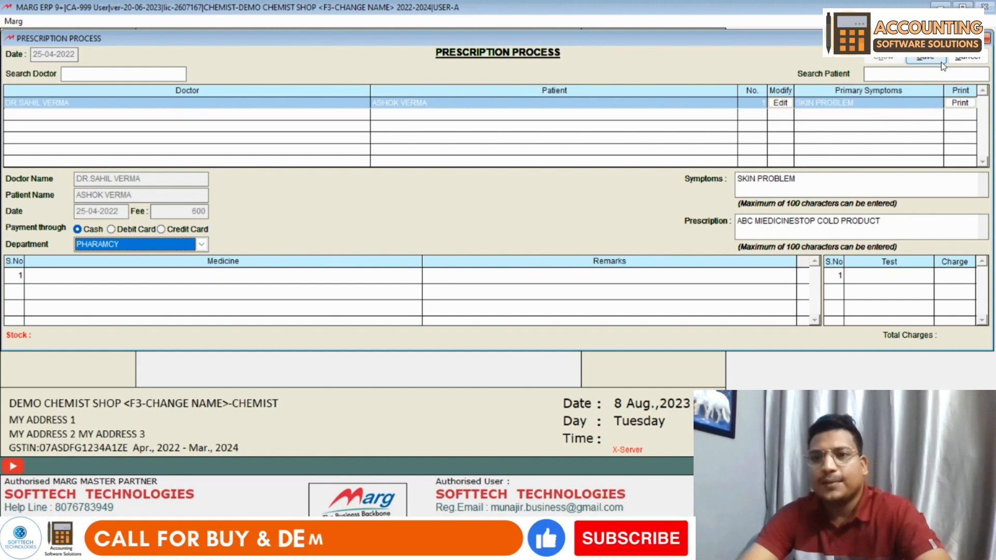
left_click(877, 65)
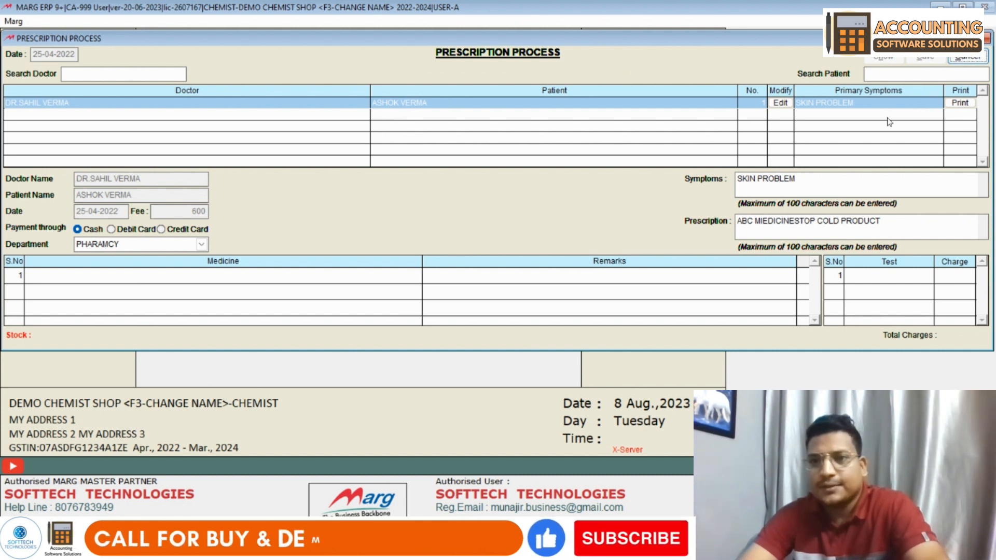
left_click(92, 279)
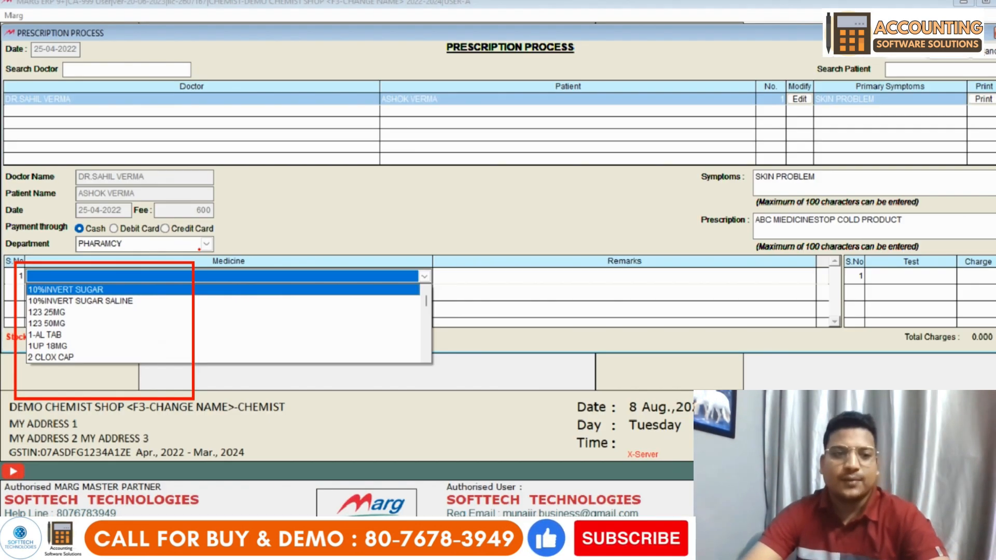
left_click(61, 305)
left_click(49, 279)
key("Down")
key("Down")
key("Down")
key("Down")
key("Down")
key("Down")
key("Down")
key("Down")
key("Down")
key("Down")
key("Down")
key("Down")
key("Down")
key("Down")
key("Down")
key("Down")
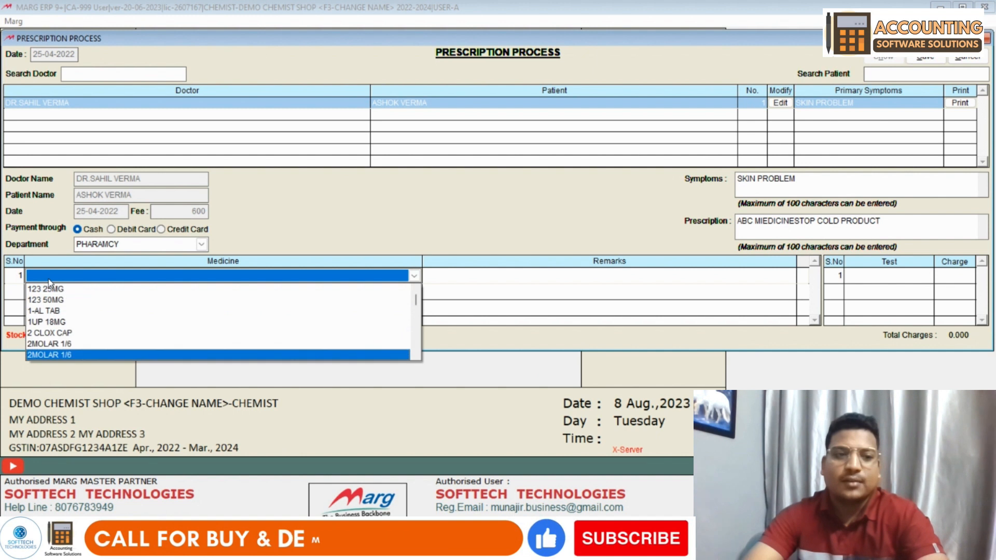
key("Down")
key("Down")
key("Down")
key("Down")
key("Down")
key("Down")
key("Down")
key("Down")
key("a")
key("Down")
key("Down")
key("Up")
key("Up")
key("Return")
key("Return")
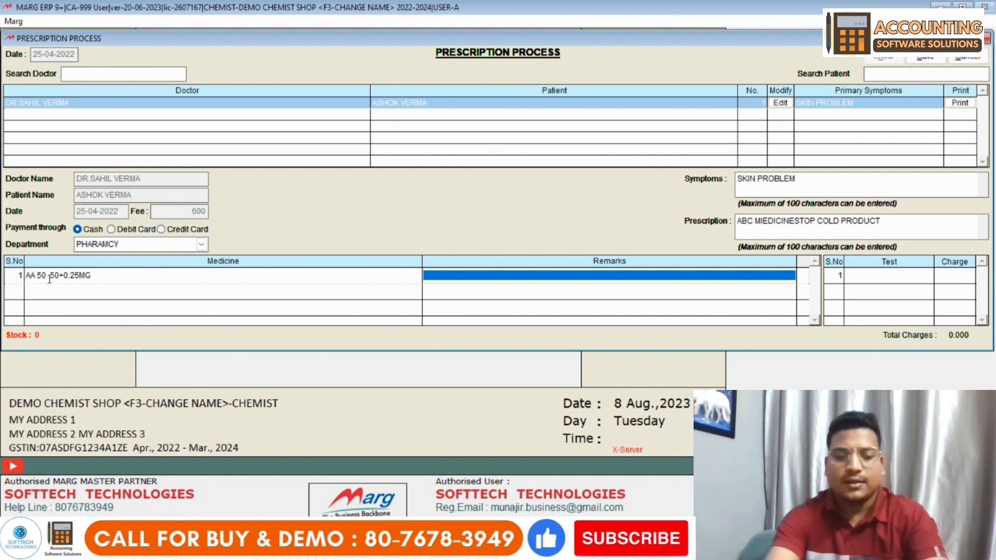
type("WARM R")
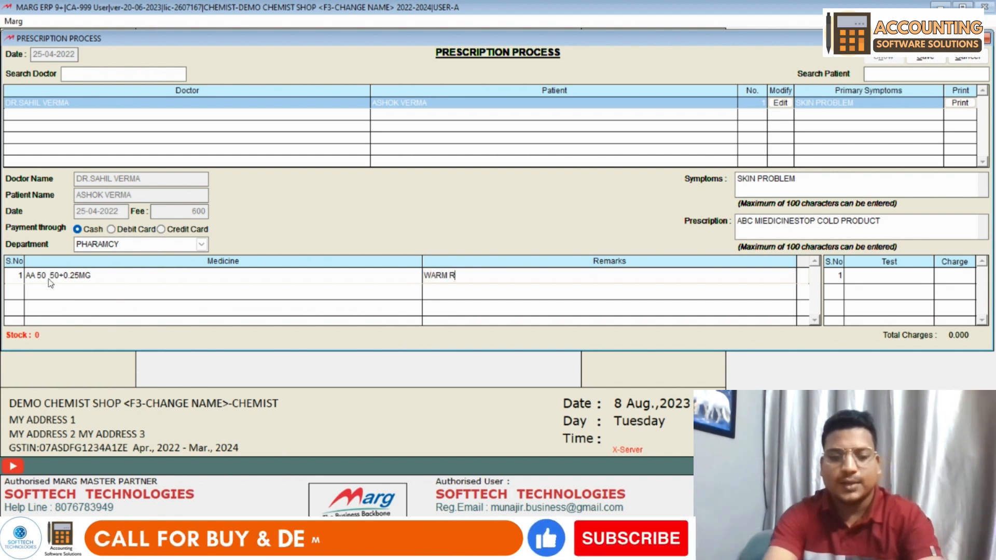
key("BackSpace")
type("WATER")
key("Return")
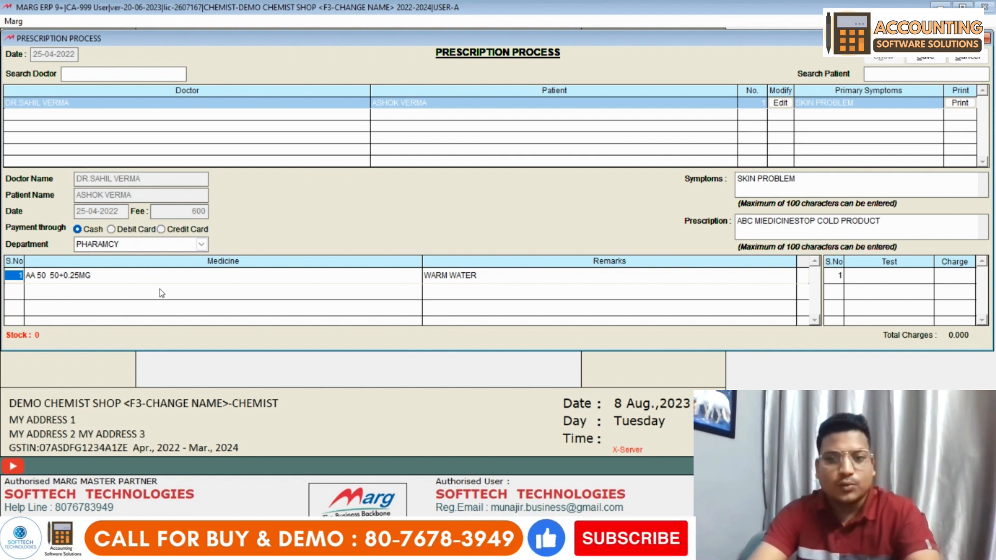
- Add the ULTRASOUND (TEST) at charge 250, save the prescription, and return to the Main Menu
left_click(866, 275)
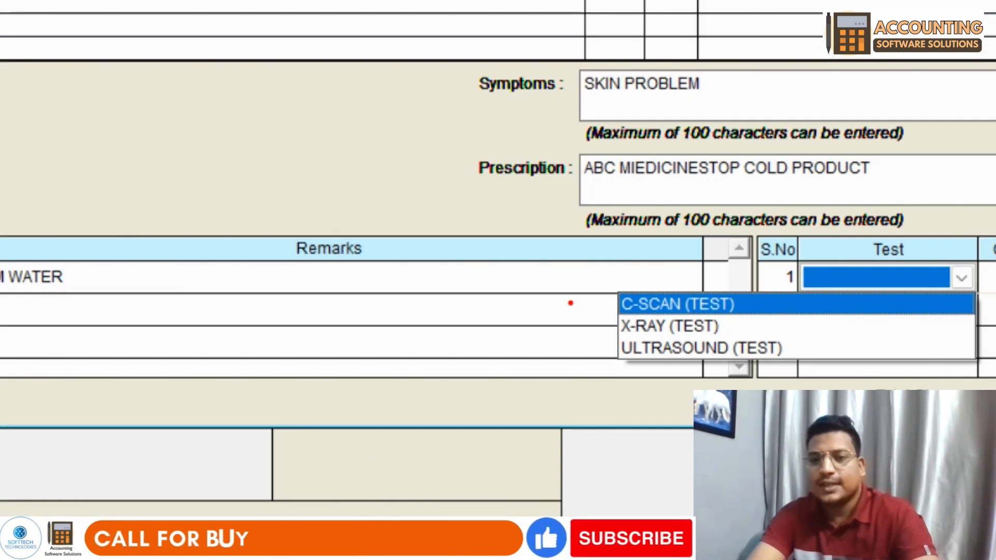
left_click_drag(573, 252, 921, 410)
key("Escape")
left_click(926, 275)
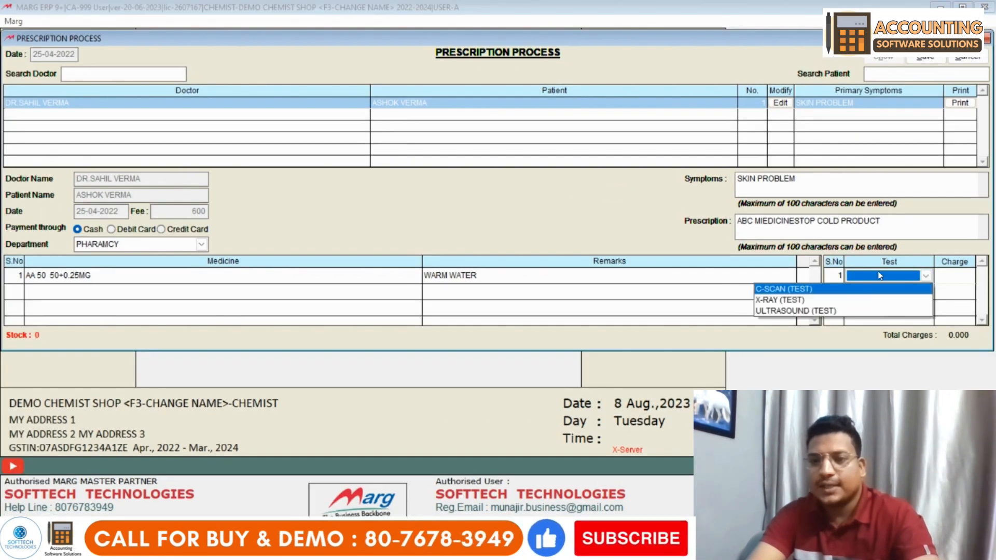
left_click(814, 310)
key("Return")
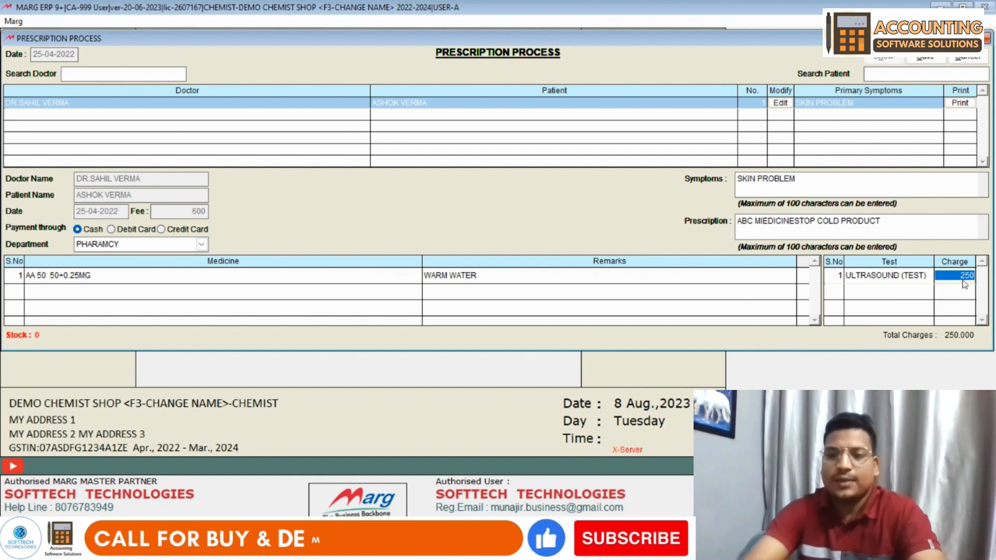
key("Return")
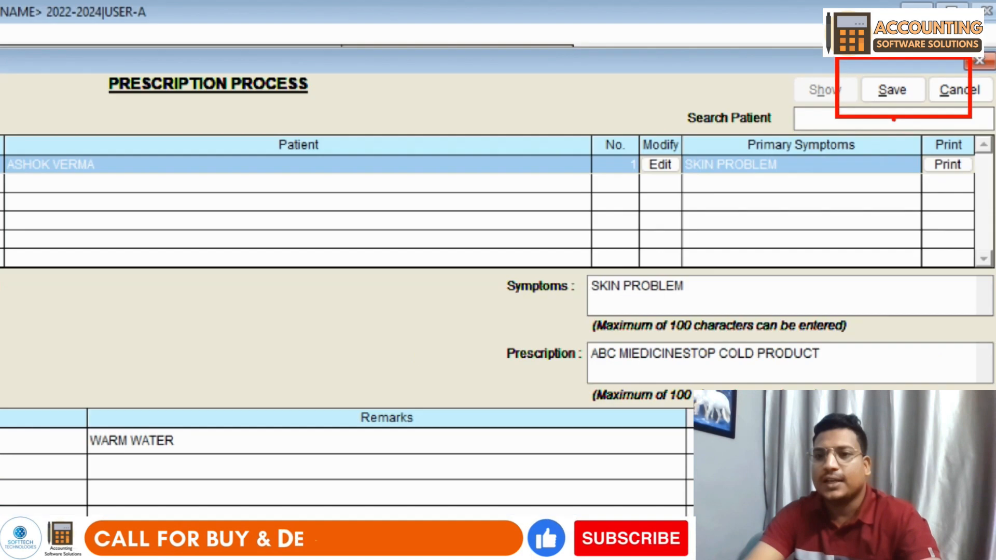
left_click(892, 89)
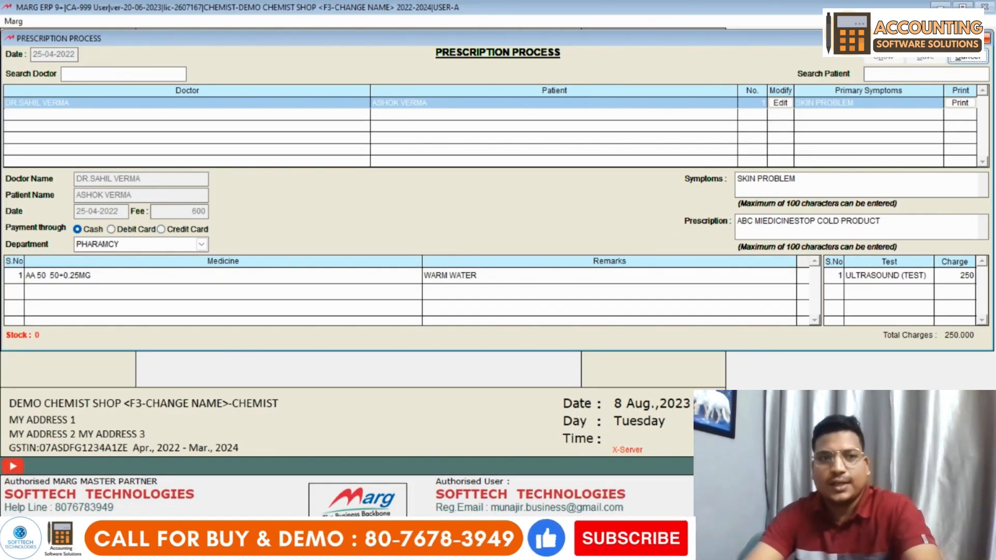
key("Escape")
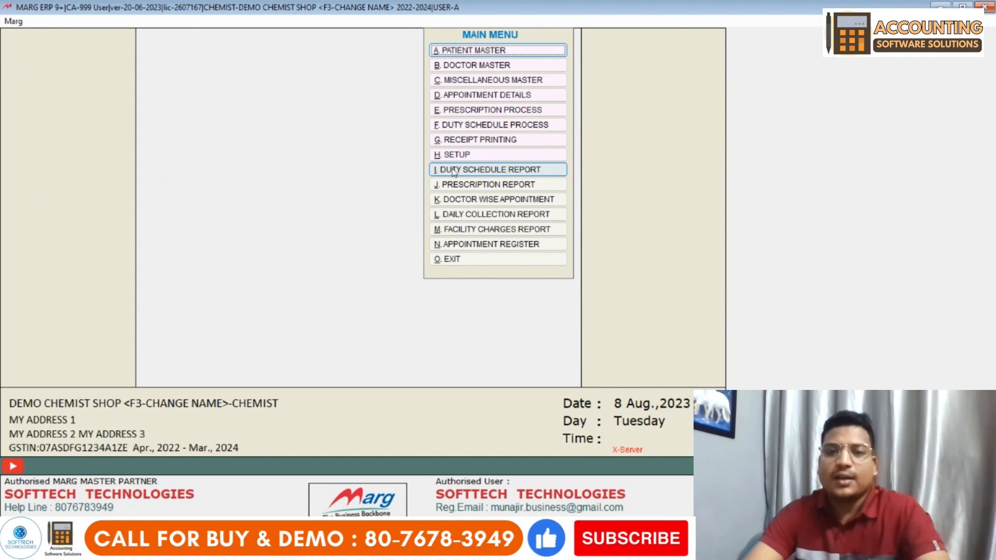
- Print the Consultation Fee 600 and ULTRASOUND (TEST) 250 receipts to a PDF named AAA
left_click(480, 139)
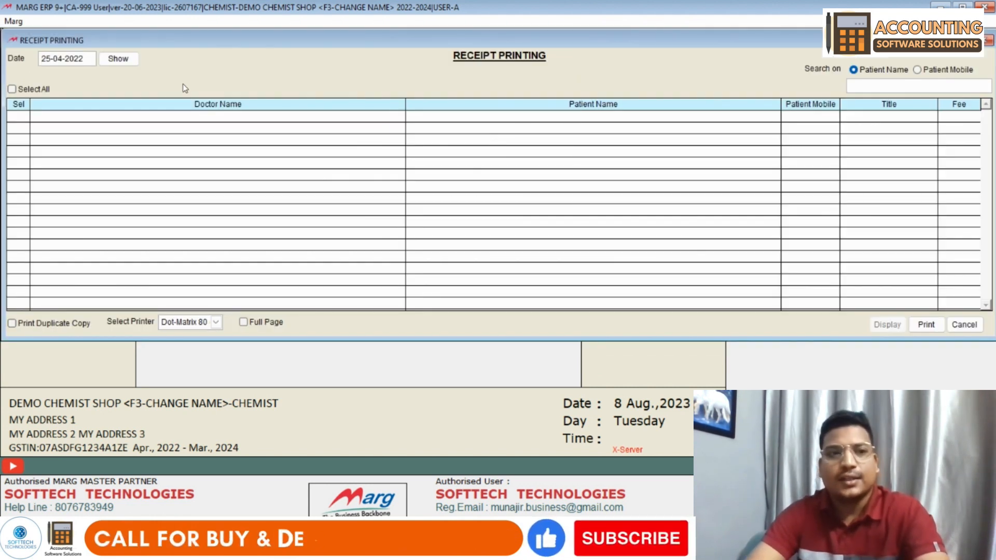
left_click(116, 60)
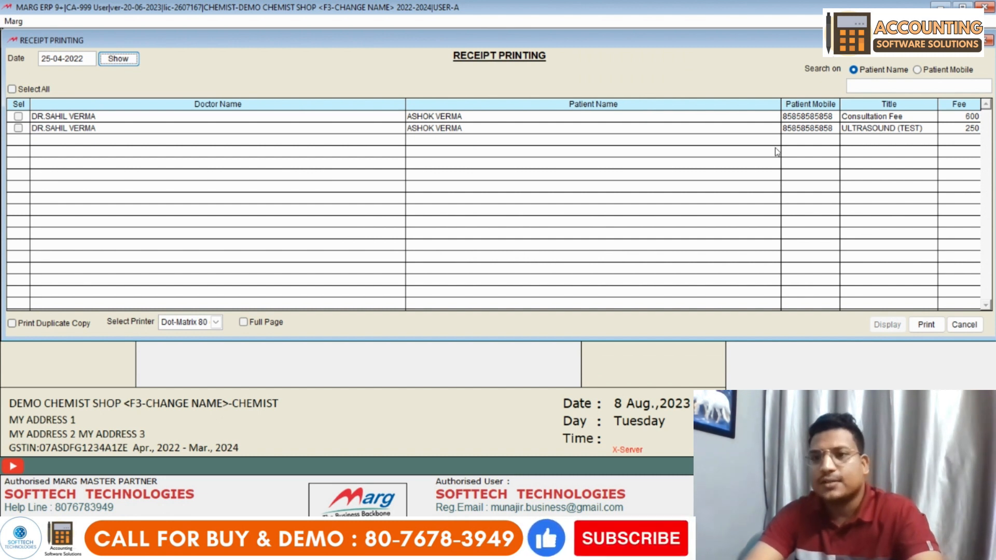
left_click(19, 117)
left_click(18, 128)
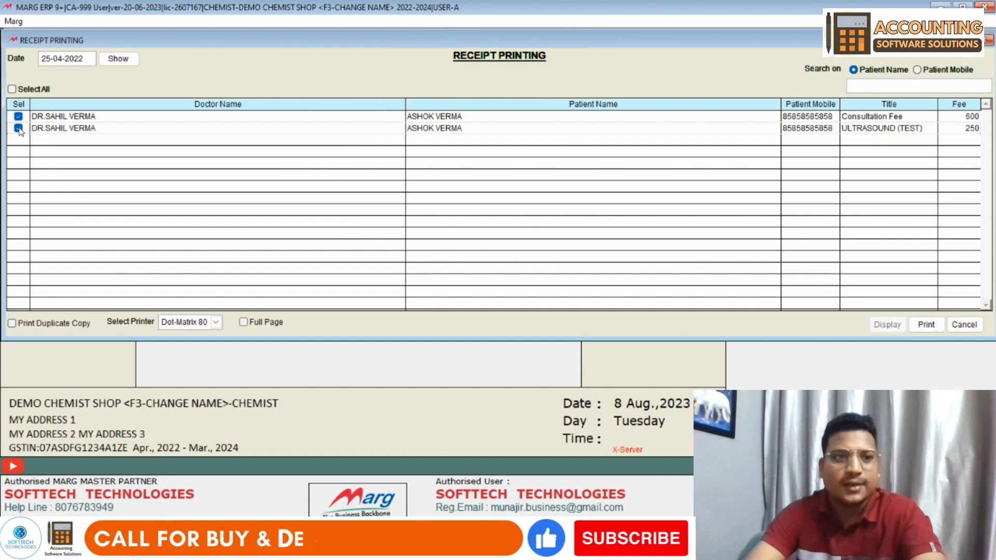
left_click(926, 326)
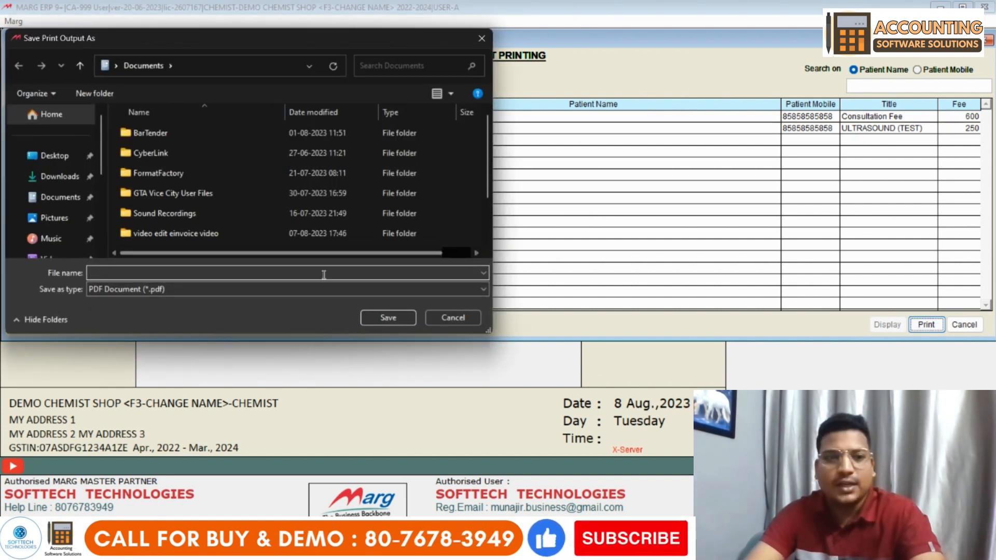
type("AAA")
left_click(389, 318)
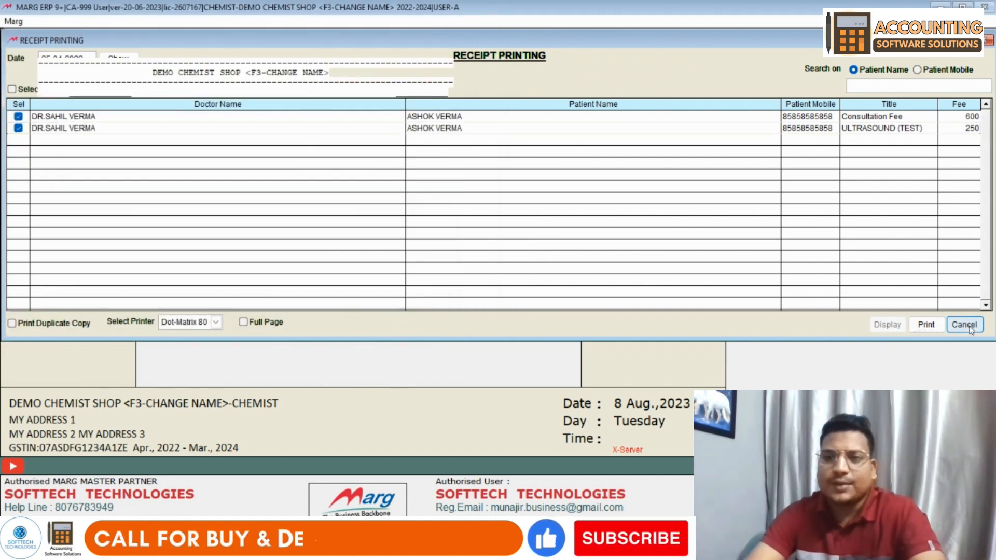
left_click(965, 325)
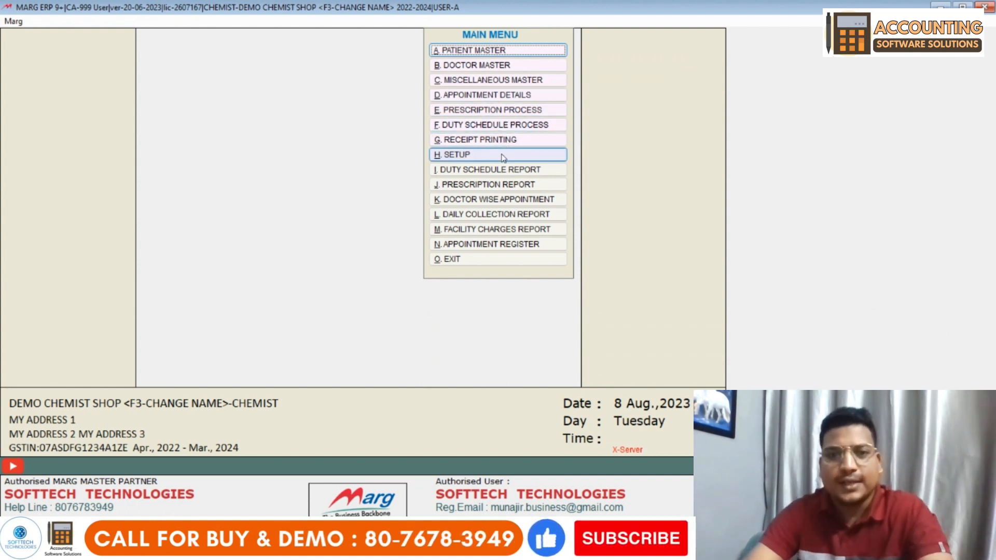
- Review the doctor Duty Schedule Report for 17-04-2022 to 30-04-2022 across all dates, then close it
left_click(497, 177)
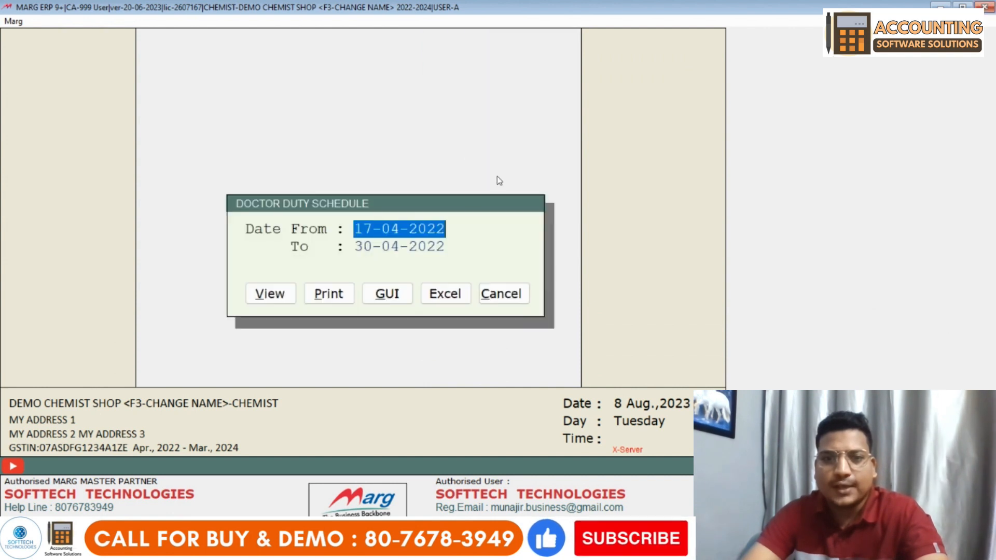
left_click(285, 297)
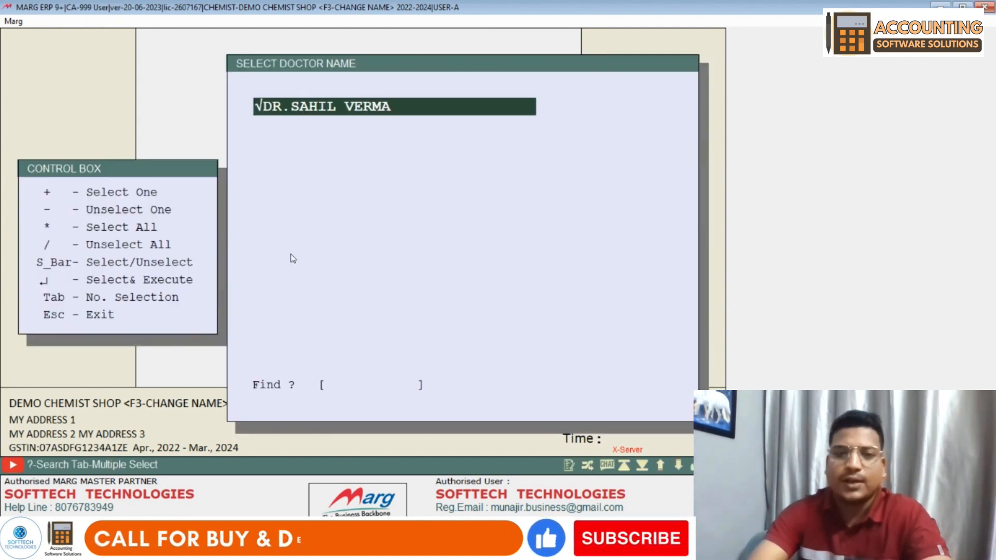
key("Return")
key("Down")
key("Down")
key("Down")
key("Down")
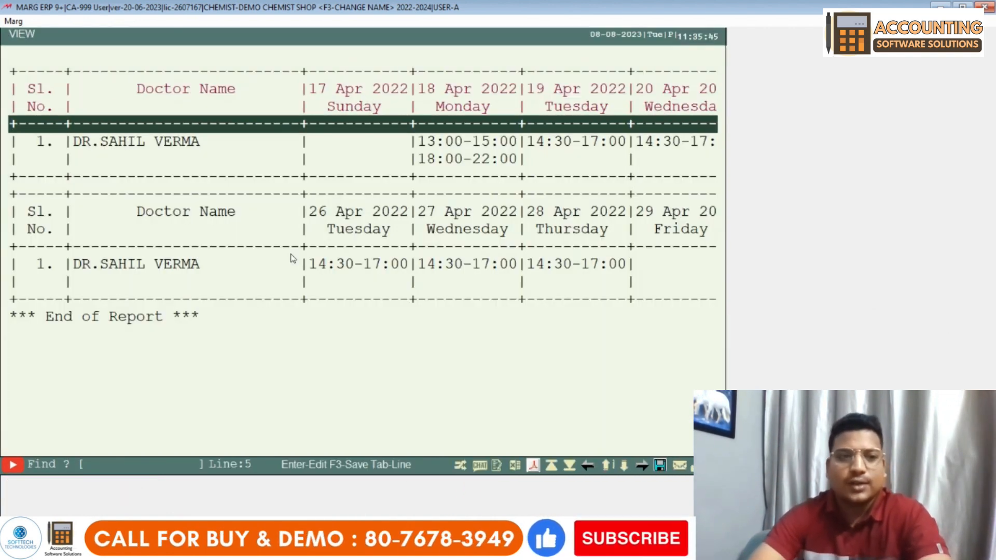
key("Right")
key("Right")
key("Right")
key("Right")
key("Right")
key("Right")
key("Right")
key("Right")
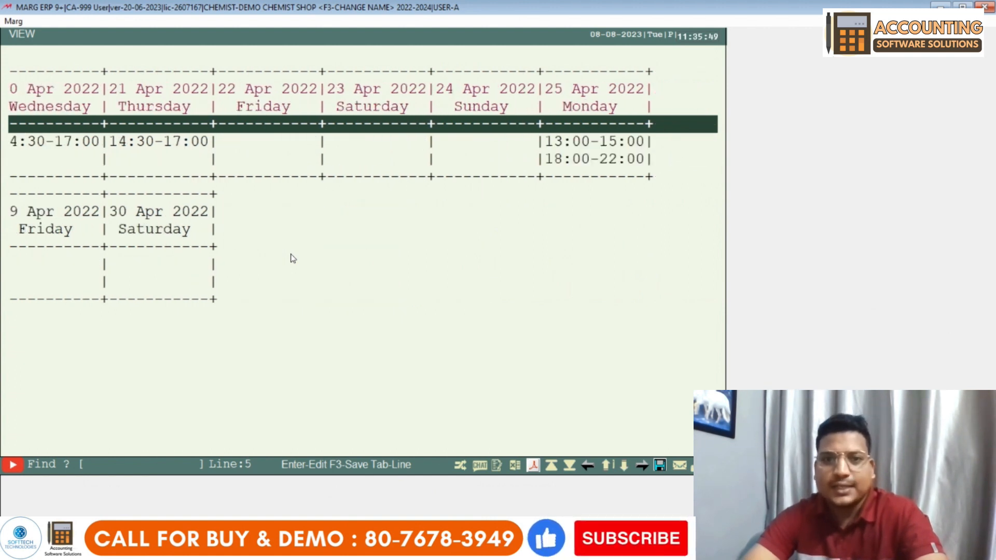
key("Right")
key("Left")
key("Left")
key("Left")
key("Left")
key("Left")
key("Left")
key("Left")
key("Left")
key("Down")
key("Down")
key("Down")
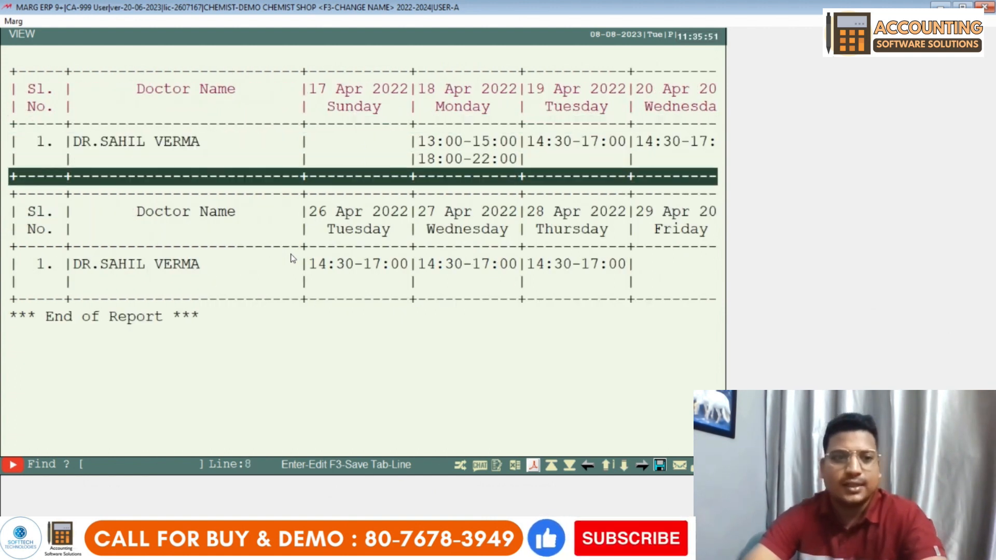
key("Down")
key("Down")
key("Down")
key("Down")
key("Down")
key("Down")
key("Up")
key("Right")
key("Right")
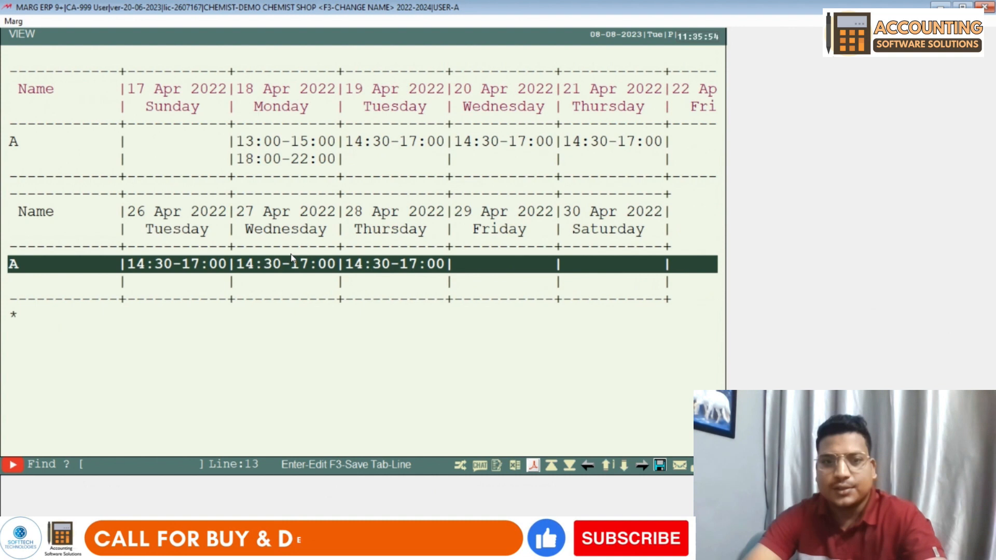
key("Right")
key("Right")
key("Escape")
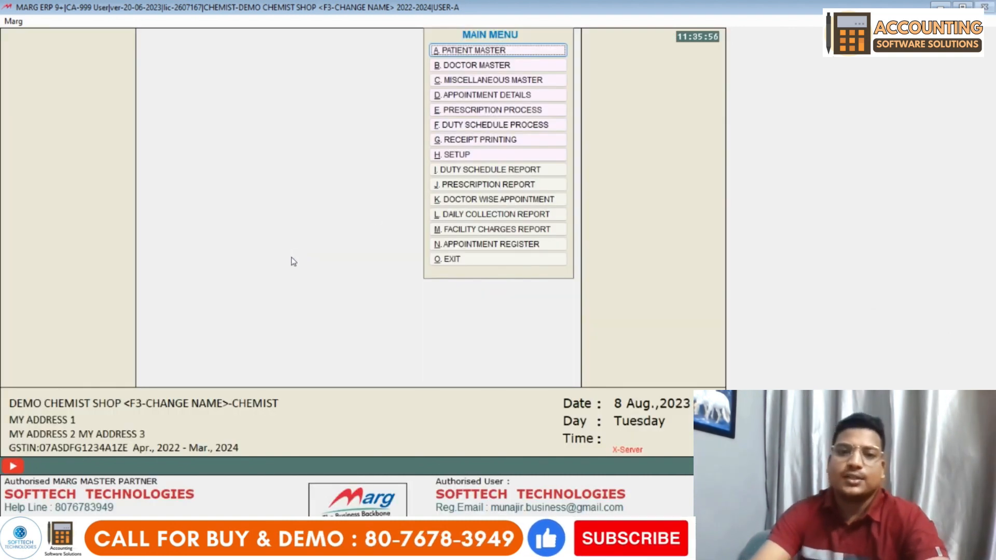
left_click(482, 185)
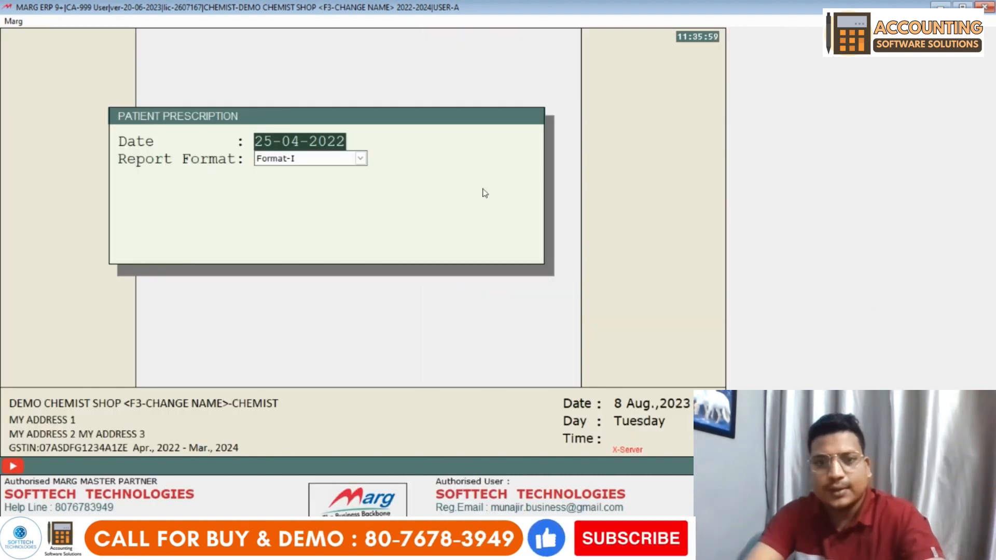
key("Return")
key("Return")
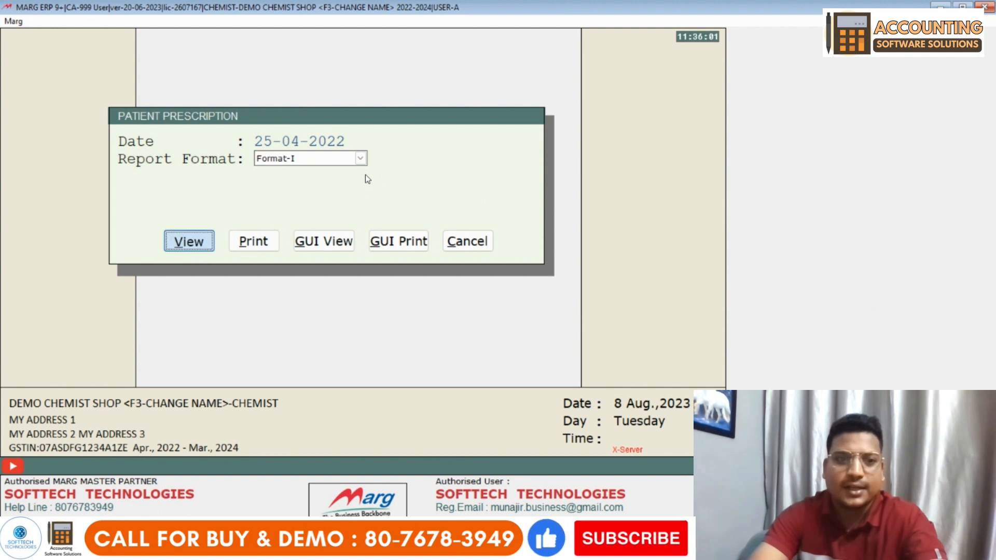
key("Return")
key("Return")
key("Down")
key("Down")
key("Down")
key("Down")
key("Down")
key("Down")
key("Down")
key("Down")
key("Down")
key("Down")
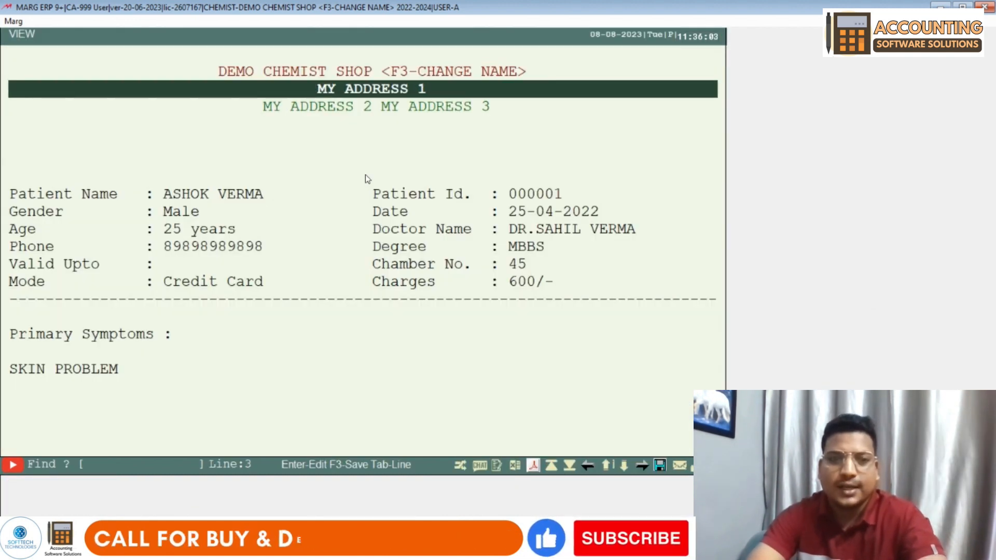
key("Down")
key("Down")
key("Down")
key("Down")
key("Down")
key("Down")
key("Down")
key("Down")
key("Down")
key("Down")
key("Down")
key("Down")
key("Up")
key("Up")
key("Up")
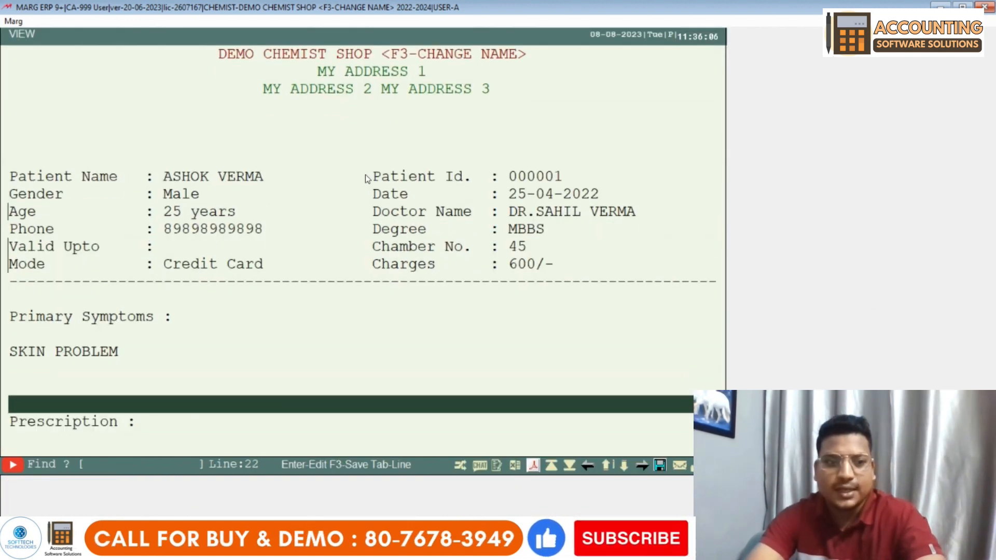
key("Down")
key("Down")
key("Down")
key("Down")
key("Down")
key("Down")
key("Down")
key("Down")
key("Down")
key("Down")
key("Down")
key("Down")
key("Down")
key("Down")
key("Down")
key("Down")
key("Down")
key("Down")
key("Down")
key("Down")
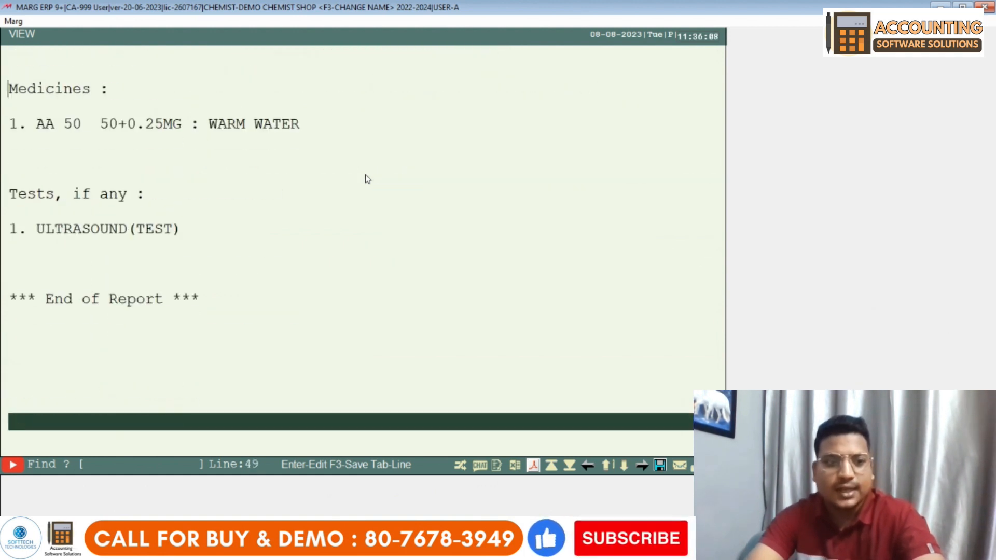
key("Up")
key("Up")
key("Up")
key("Up")
key("Up")
key("Up")
key("Up")
key("Up")
key("Up")
key("Up")
key("Up")
key("Up")
key("Up")
key("Up")
key("Up")
key("Up")
key("Down")
key("Down")
key("Down")
key("Down")
key("Down")
key("Down")
key("Down")
key("Down")
key("Down")
key("Down")
key("Down")
key("Down")
key("Down")
key("Down")
key("Down")
key("Down")
key("Down")
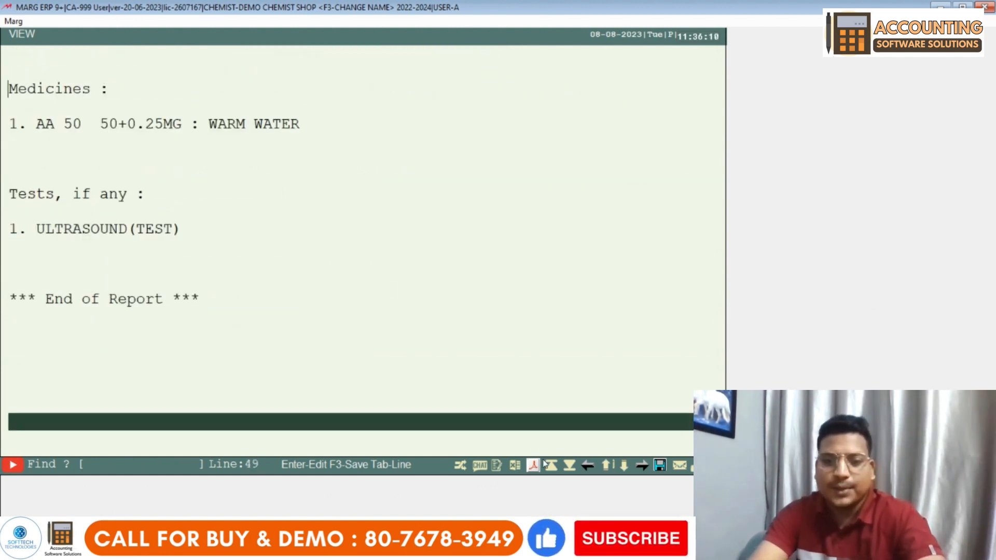
left_click(533, 465)
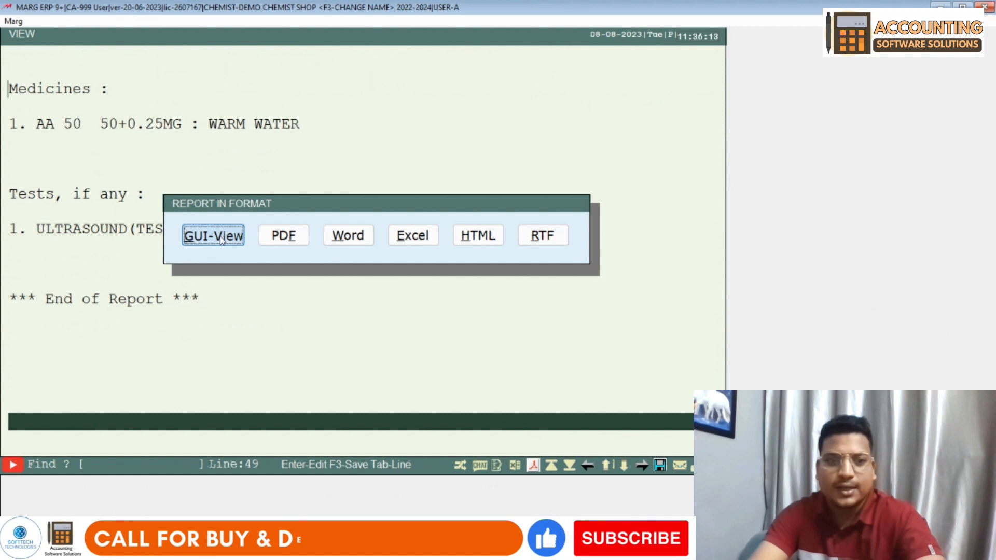
key("Return")
mouse_move(988, 120)
left_mouse_down()
mouse_move(994, 224)
mouse_move(994, 118)
left_mouse_up()
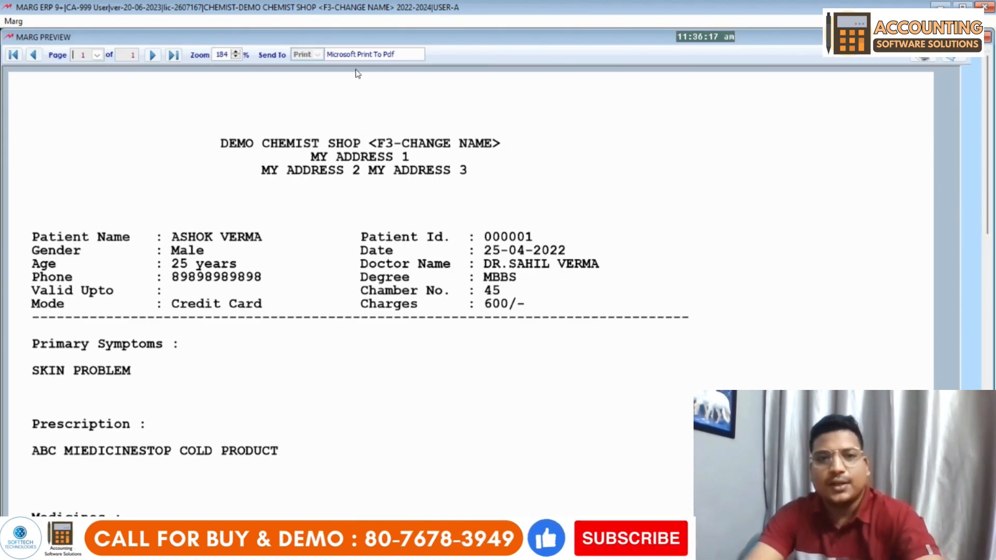
key("Escape")
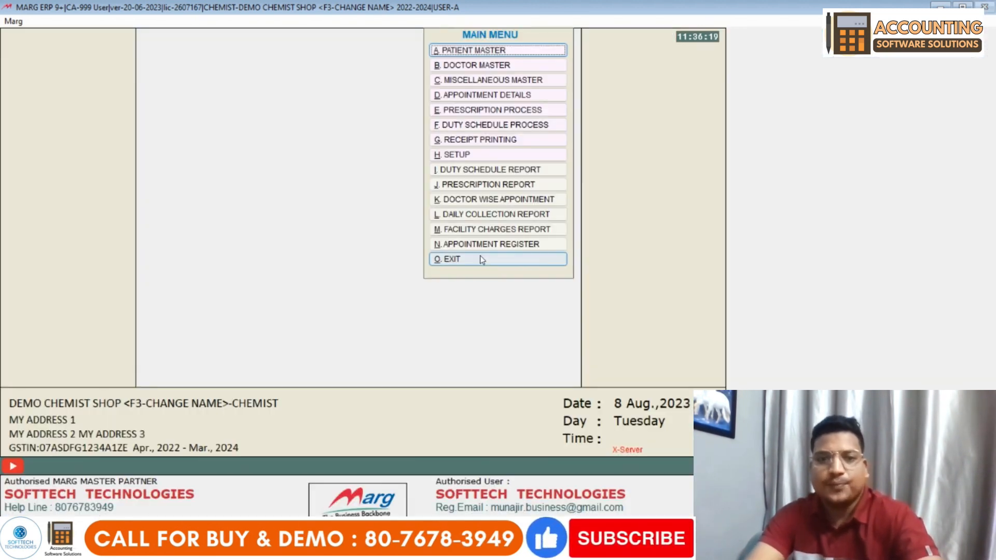
left_click(512, 215)
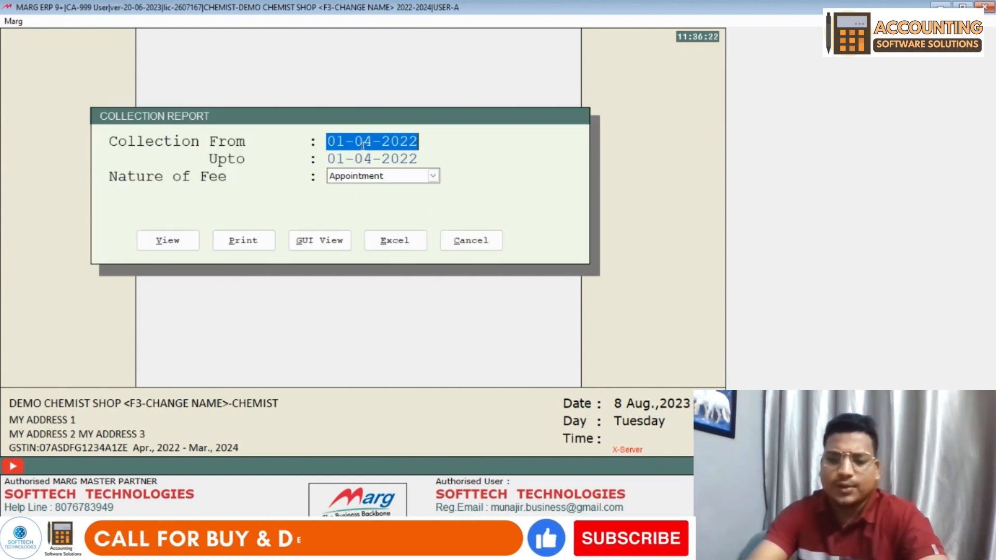
key("Return")
type("2504")
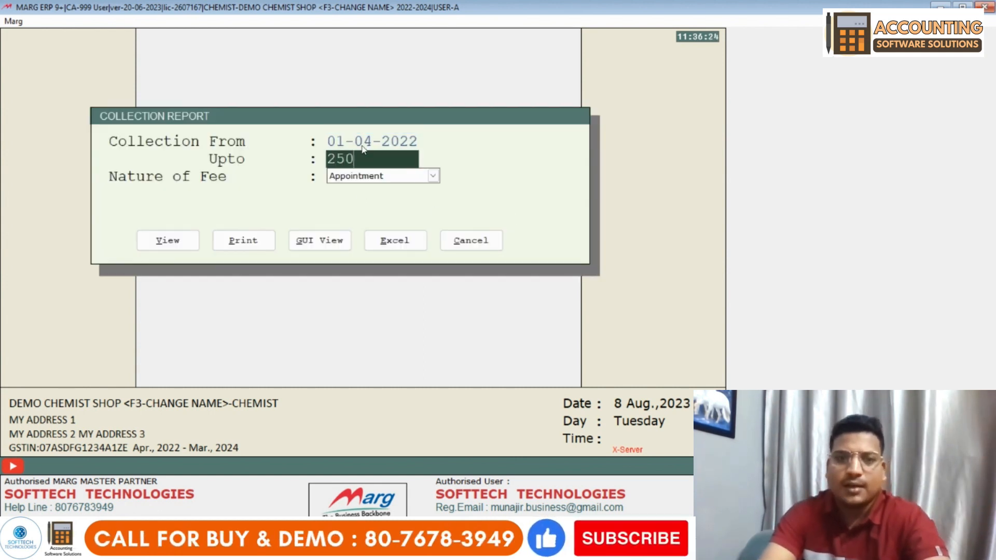
key("Return")
key("Return")
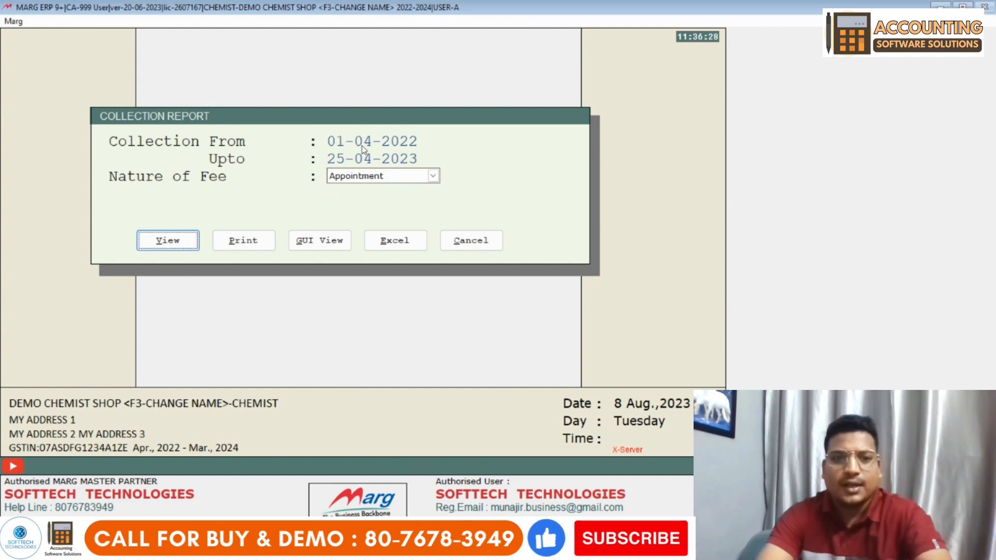
key("Return")
key("Down")
key("Down")
key("Down")
key("Down")
key("Down")
key("Down")
key("Down")
key("Down")
key("Down")
key("Down")
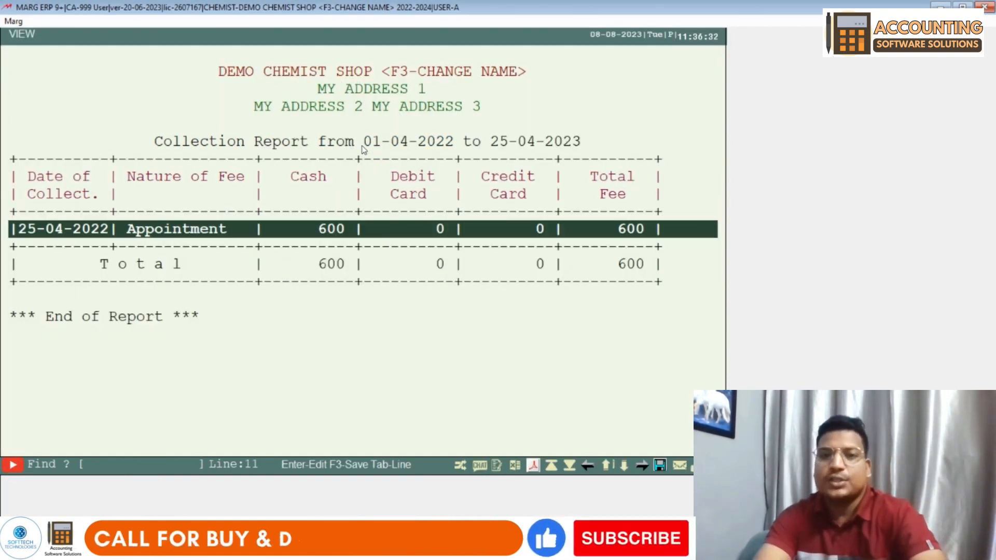
key("Escape")
key("Escape")
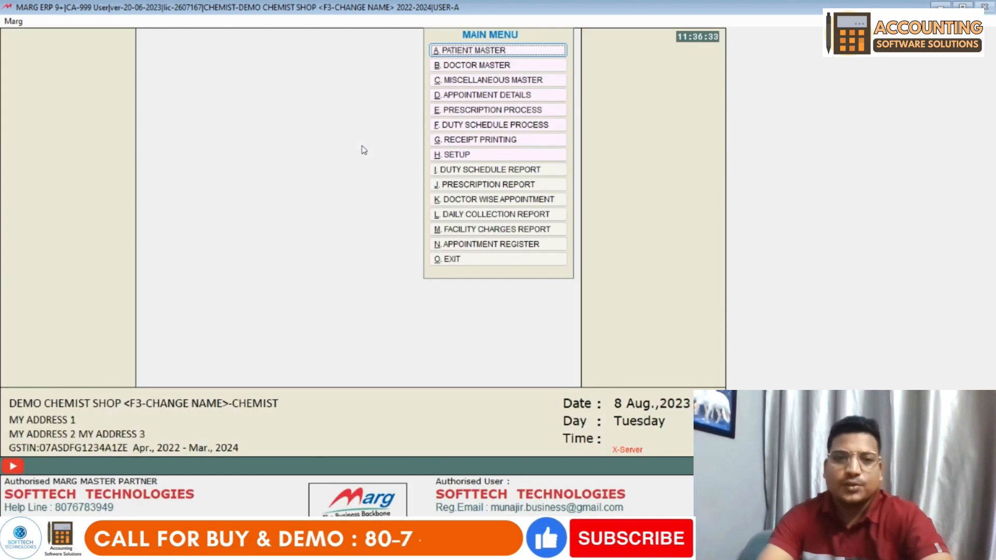
left_click(503, 218)
key("Return")
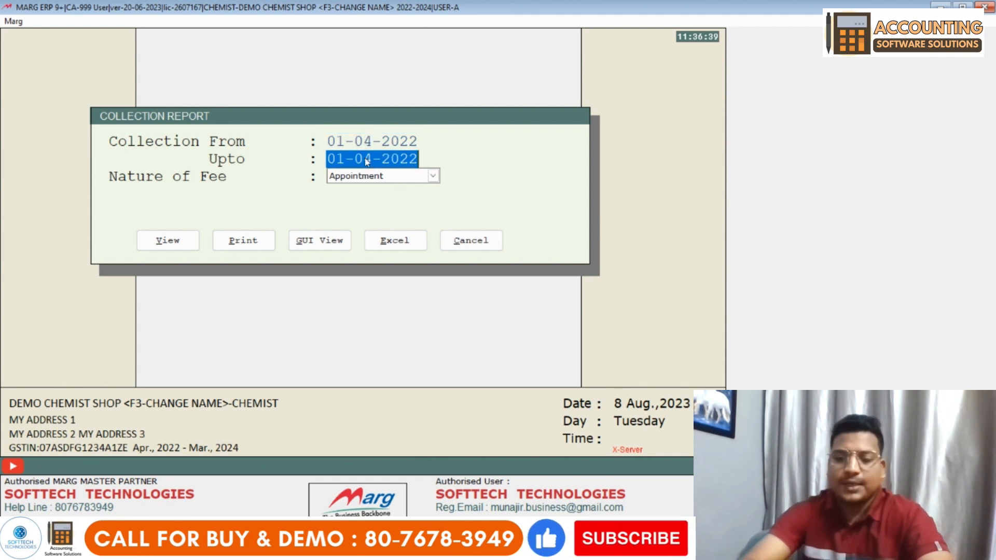
type("25042023")
key("Return")
key("alt+Down")
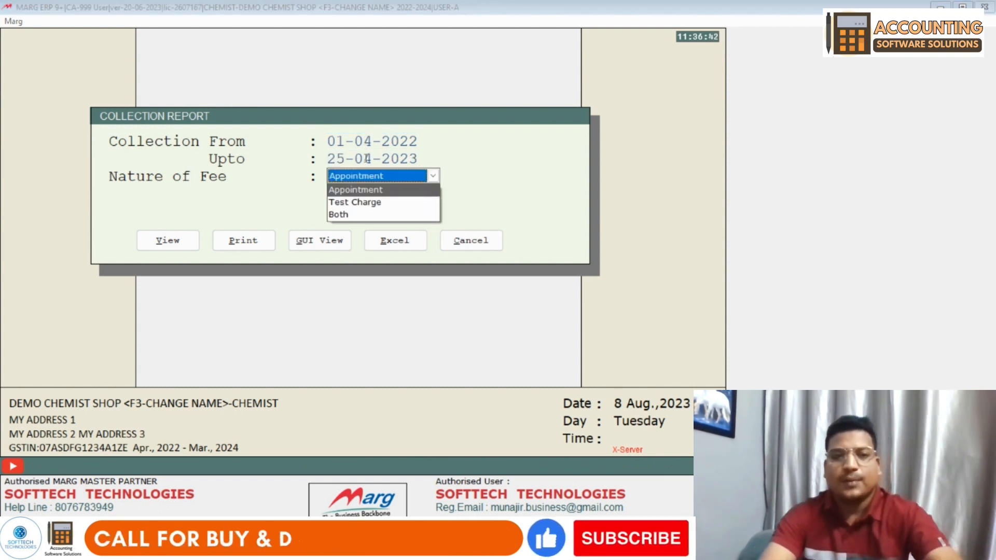
key("Down")
key("Return")
key("Return")
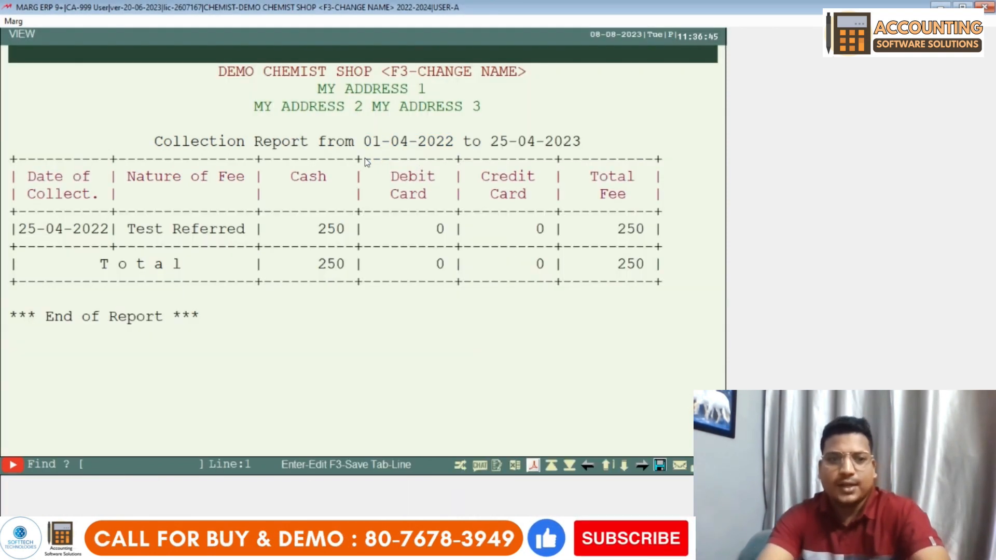
key("Down")
key("Down")
key("Down")
key("Down")
key("Down")
key("Down")
key("Down")
key("Escape")
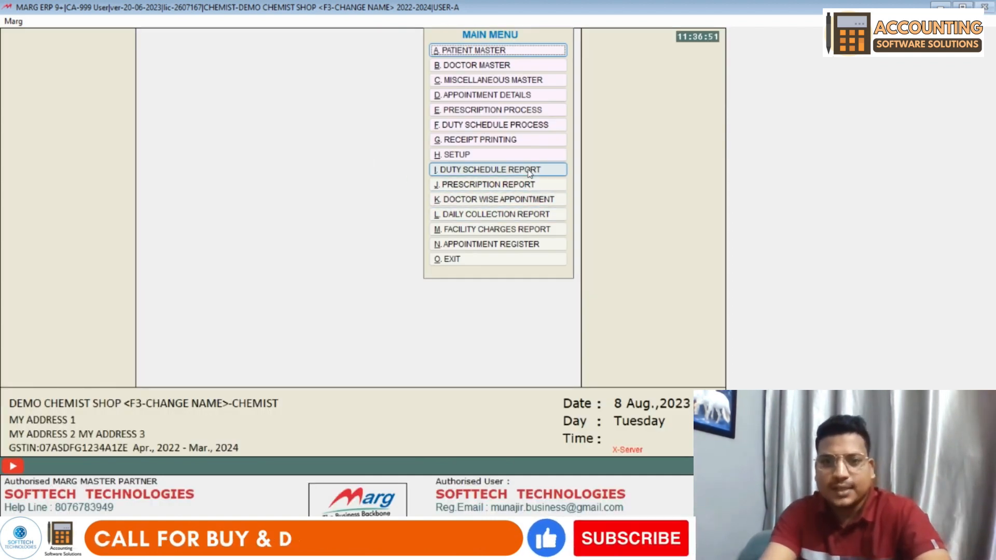
left_click(526, 219)
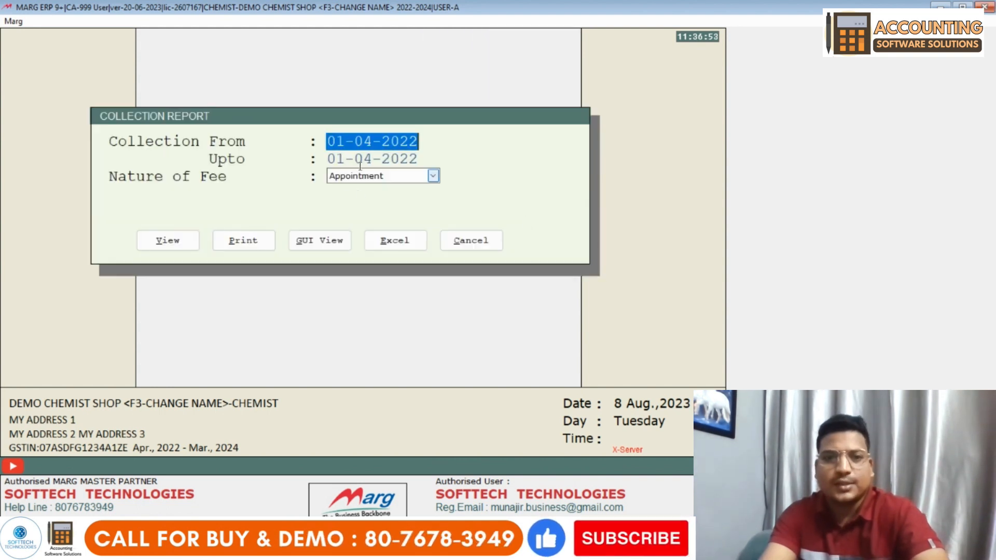
key("Return")
type("3")
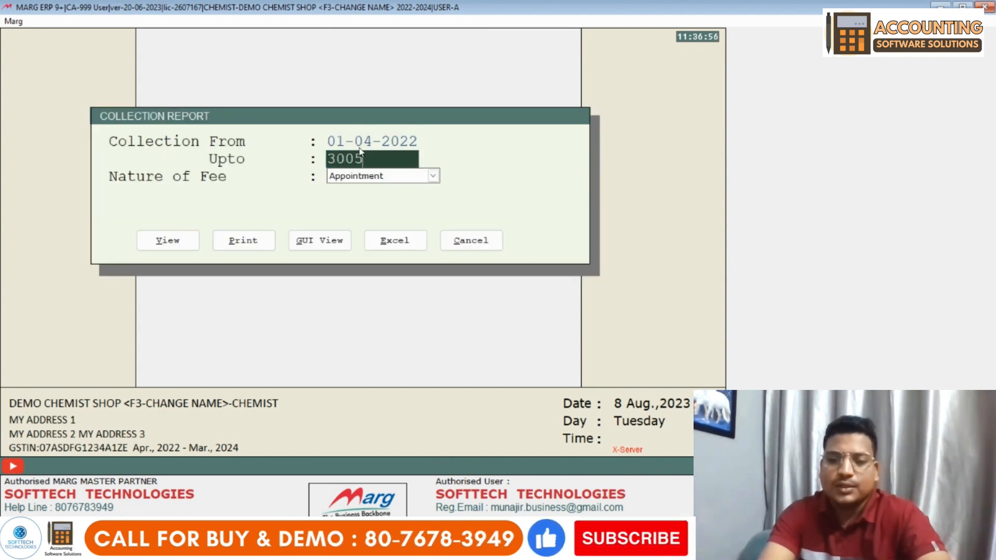
type("0-04")
key("Return")
key("Return")
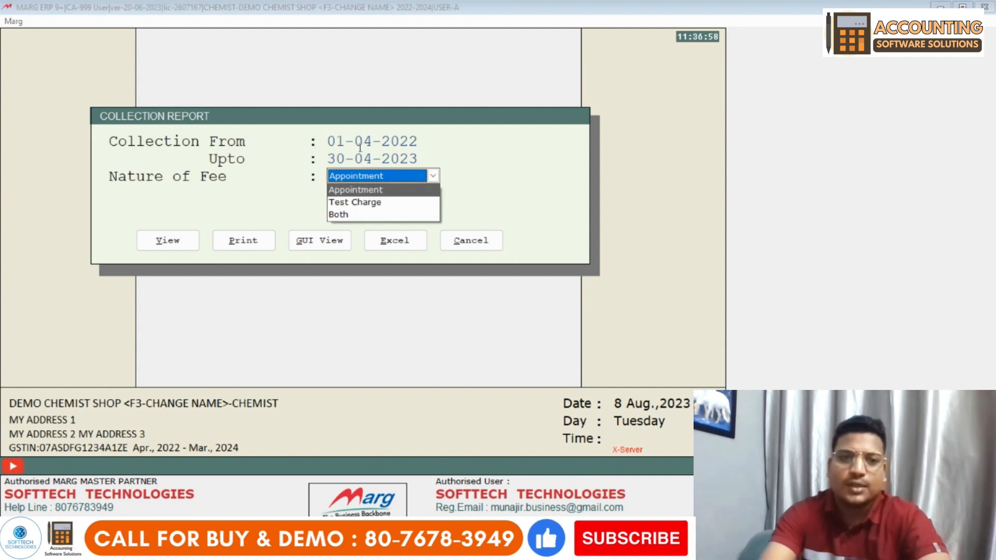
key("Down")
key("Down")
key("Return")
key("Return")
key("Return")
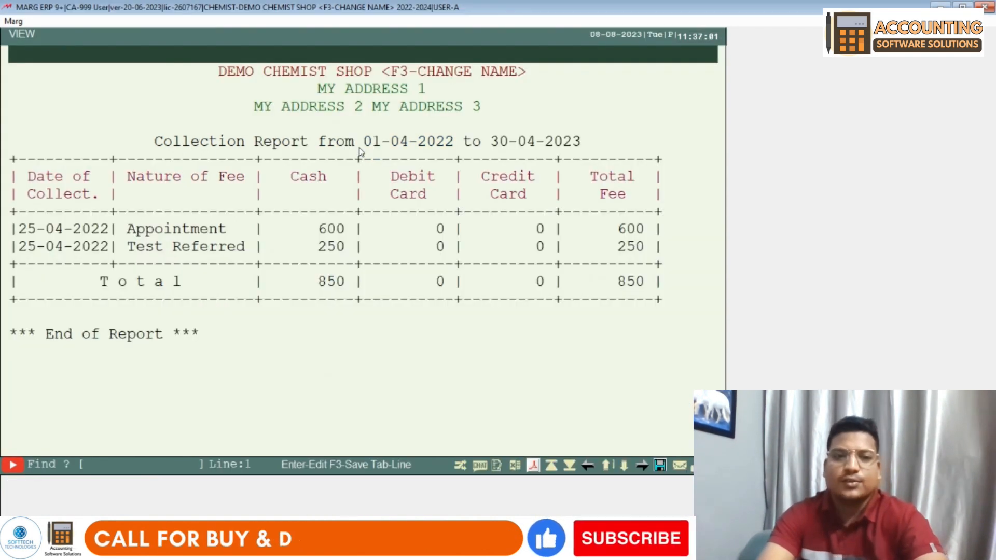
key("Down")
key("Down")
key("Down")
key("Down")
key("Down")
key("Down")
key("Down")
key("Down")
key("Down")
key("Down")
key("Down")
key("Down")
key("Down")
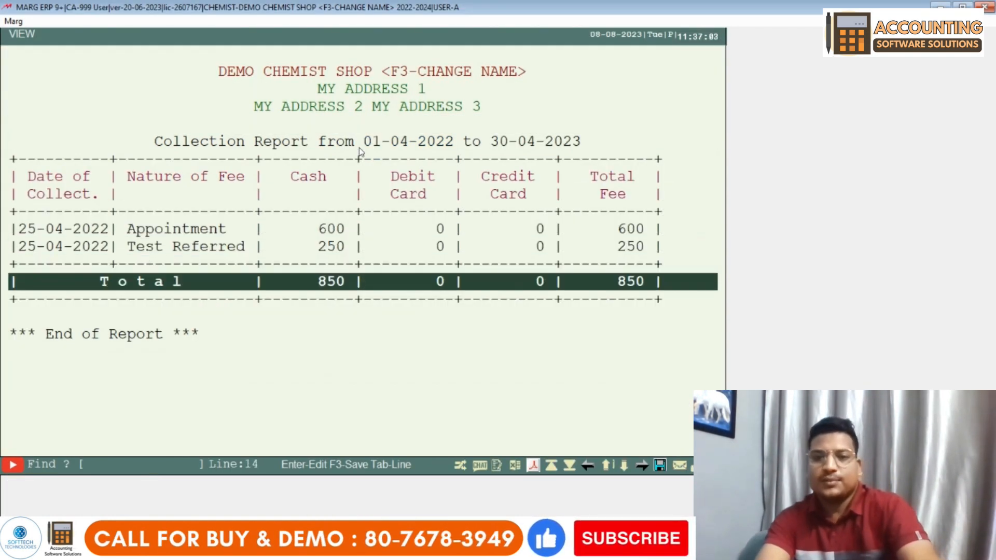
key("Escape")
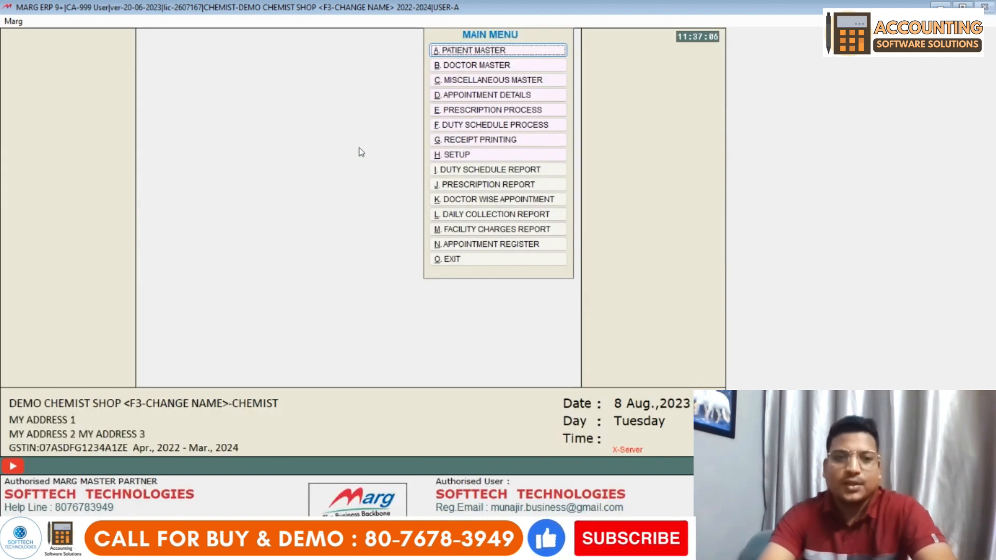